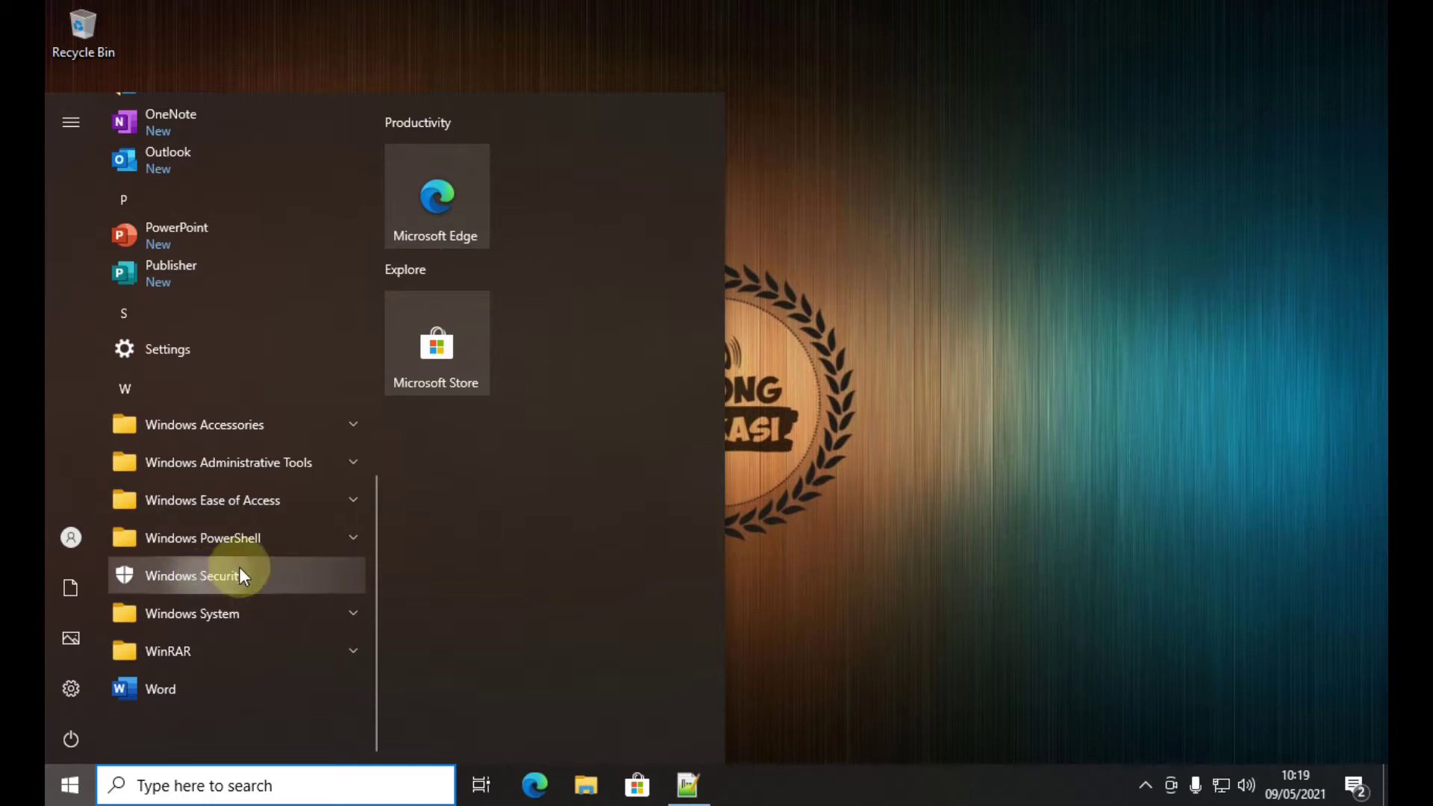
# Step: Open Windows Security, review the Virus & threat protection settings, and close the window
pyautogui.click(163, 576)
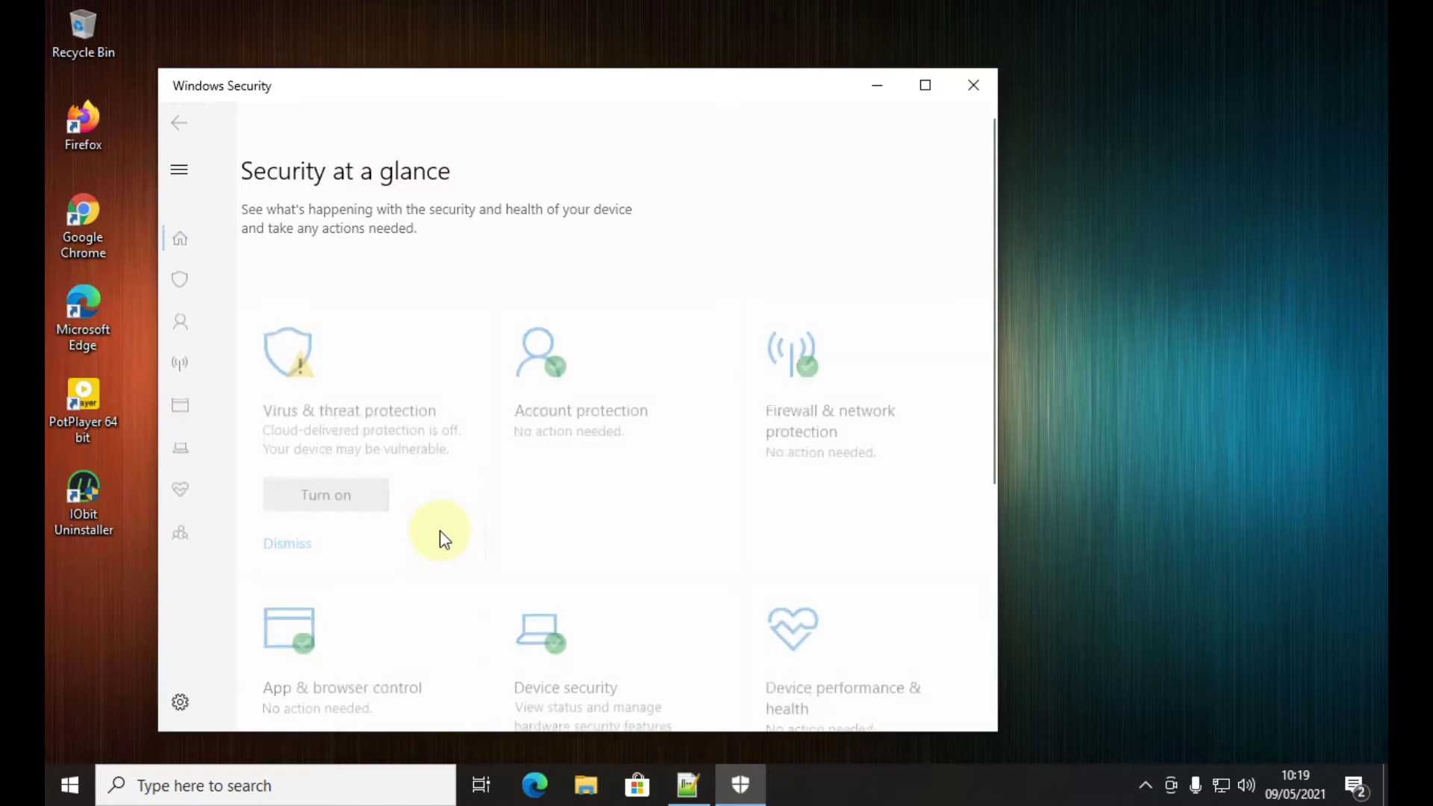
pyautogui.click(383, 379)
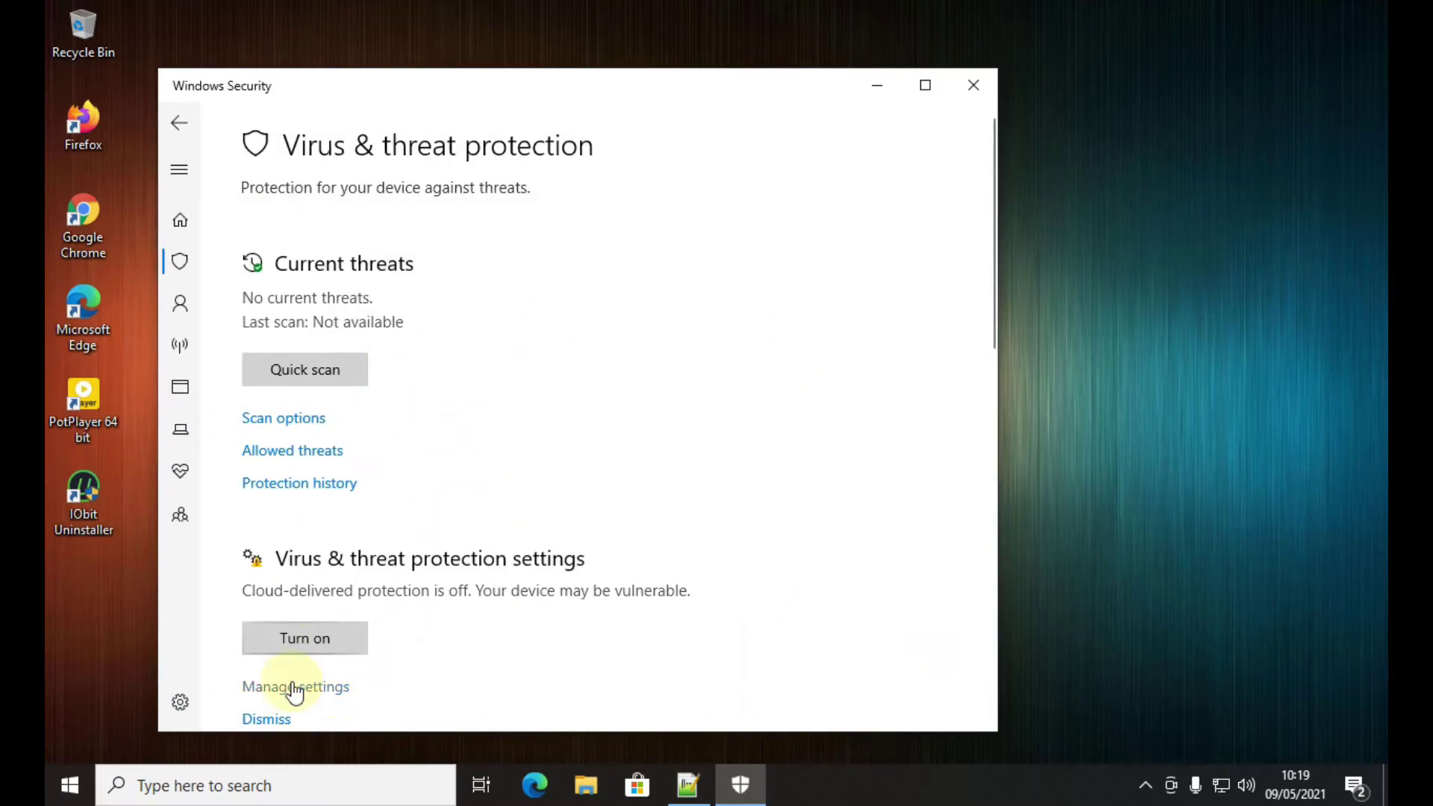
pyautogui.click(316, 692)
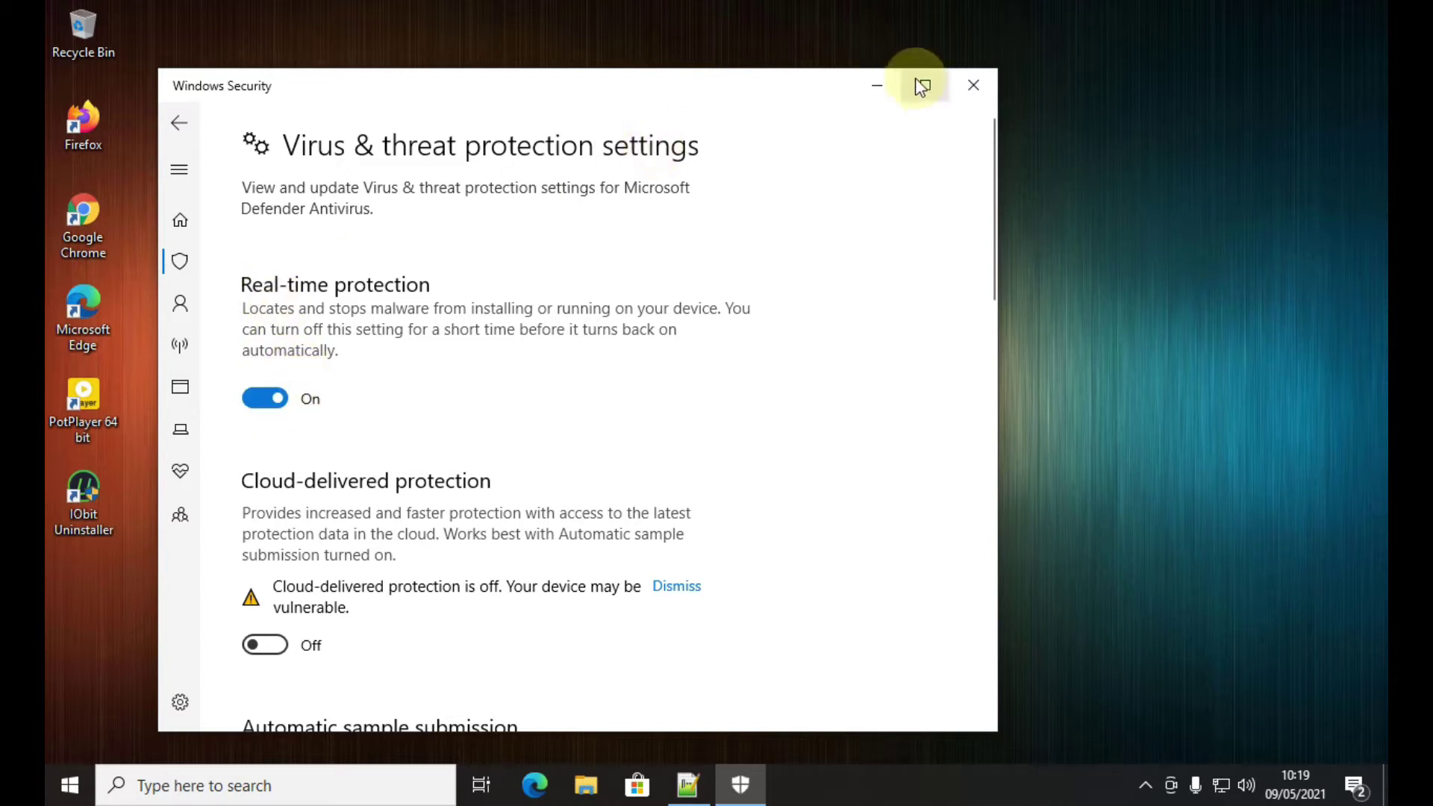
pyautogui.click(974, 87)
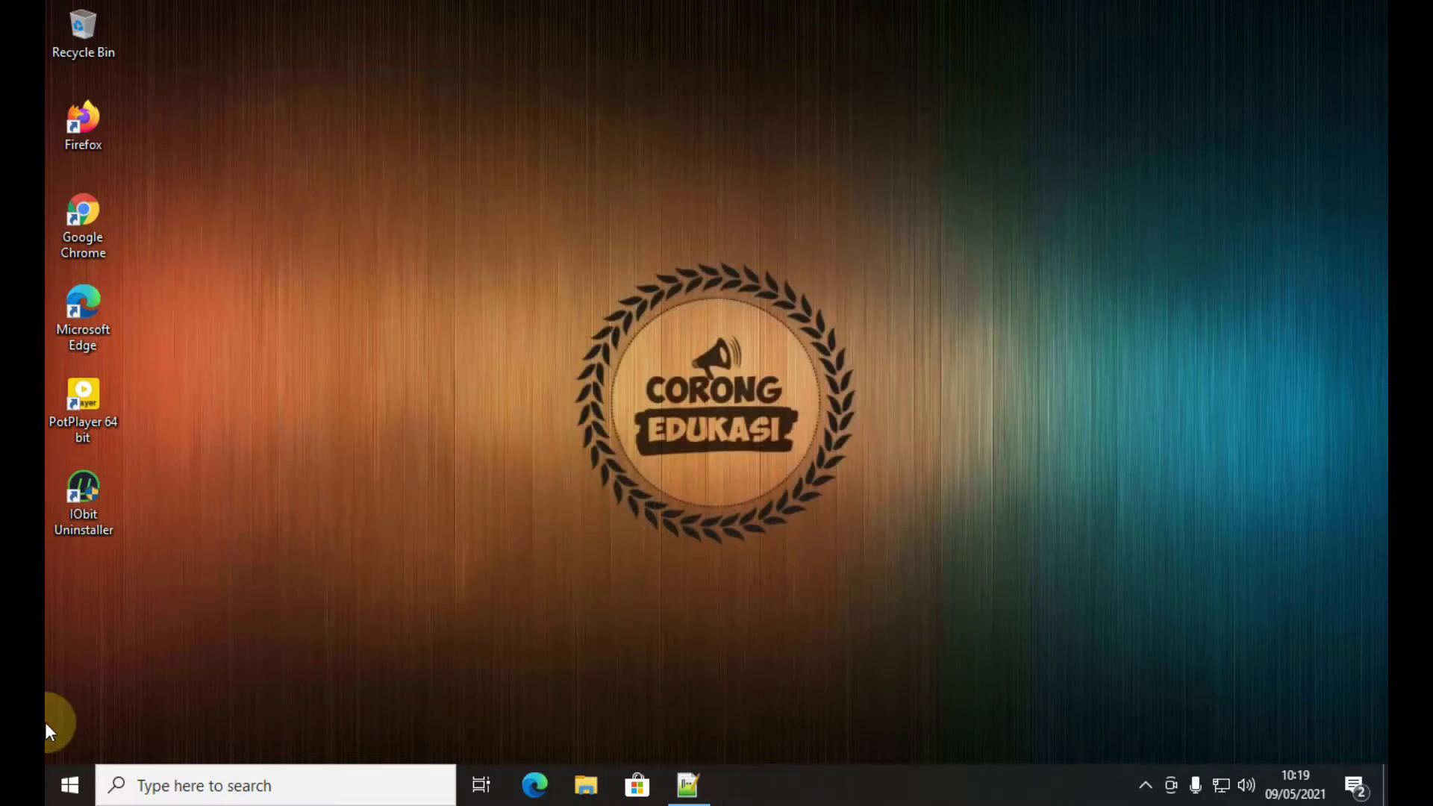
# Step: Open Windows Settings and view the Windows Update page under Update & Security, returning to the Settings home page
pyautogui.click(68, 785)
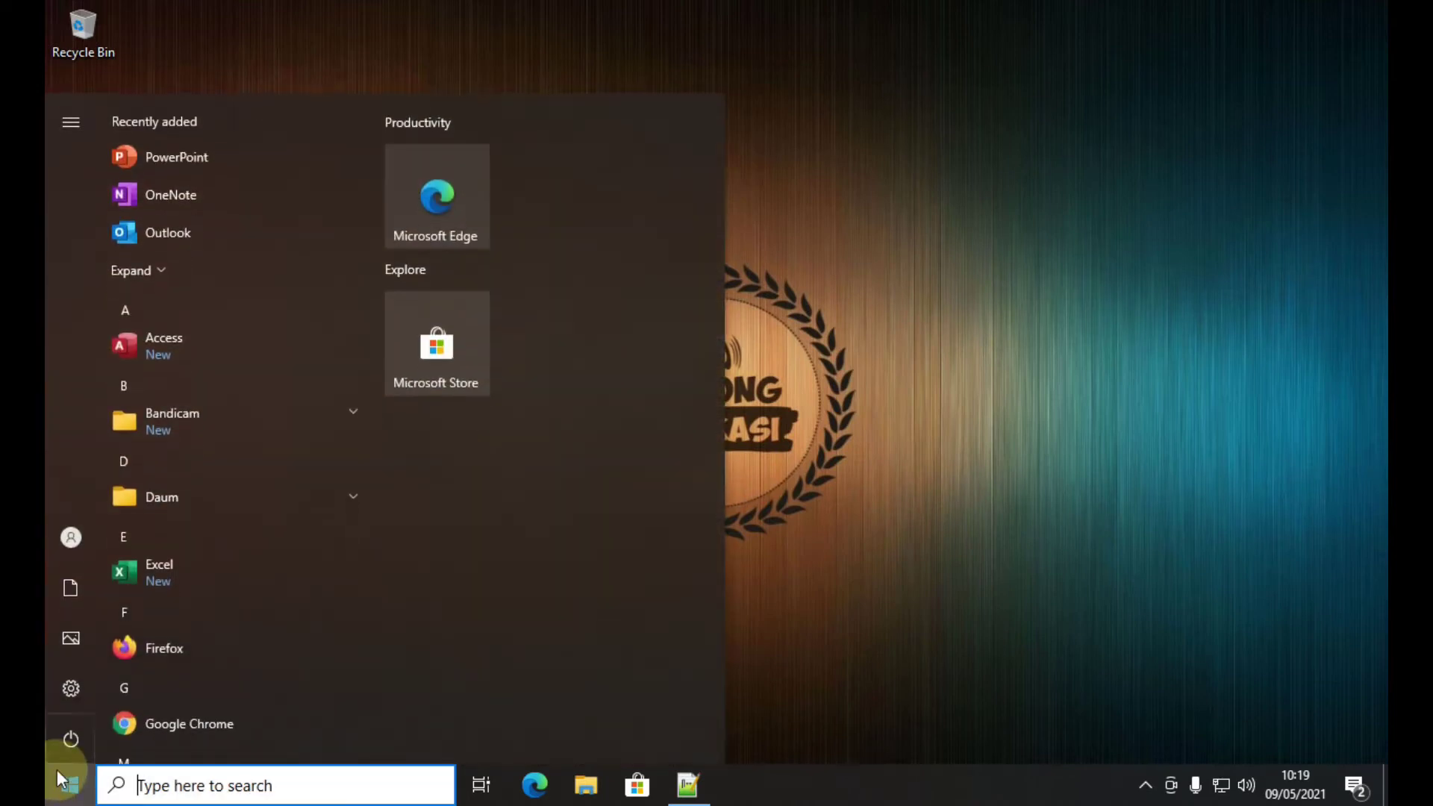
pyautogui.moveTo(81, 687)
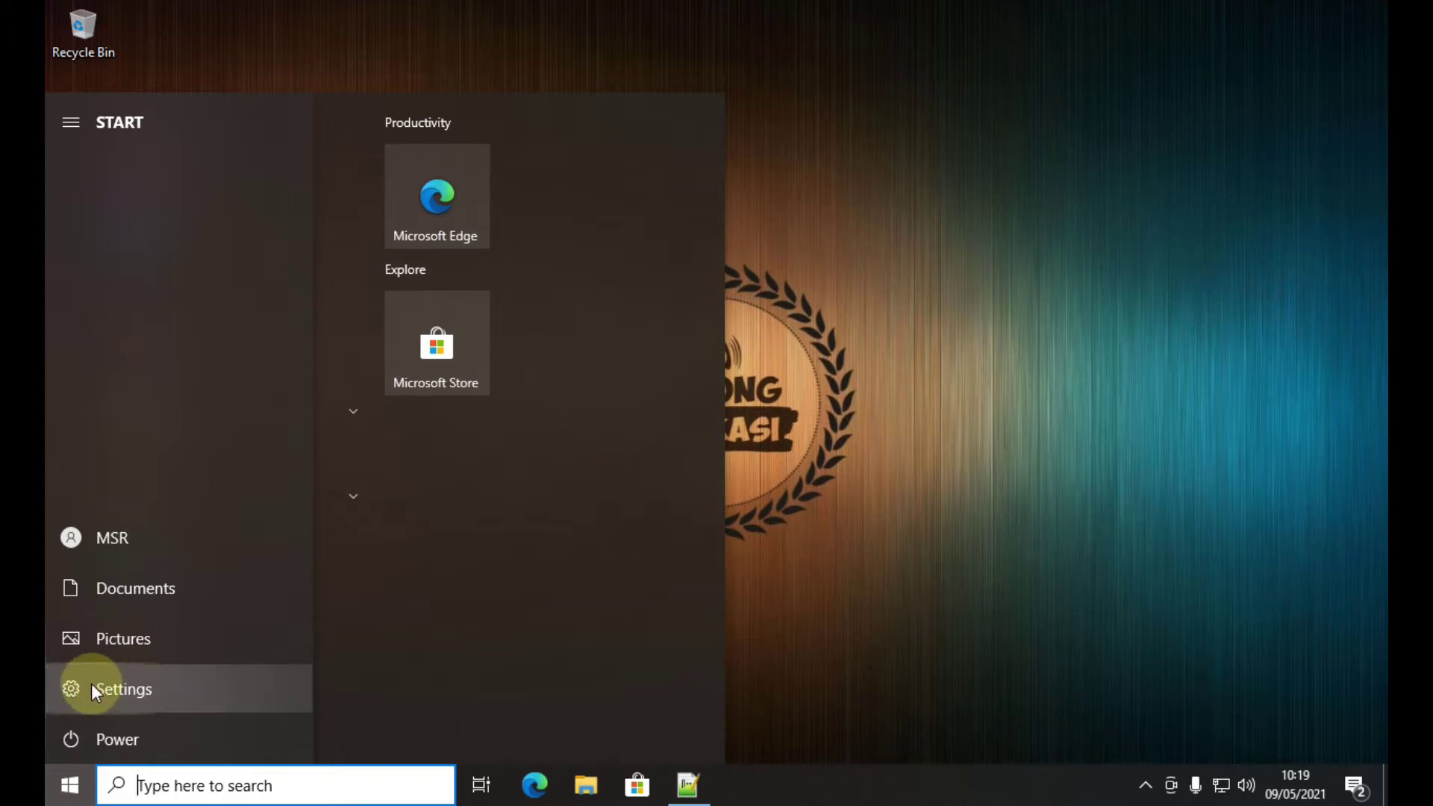
pyautogui.click(91, 683)
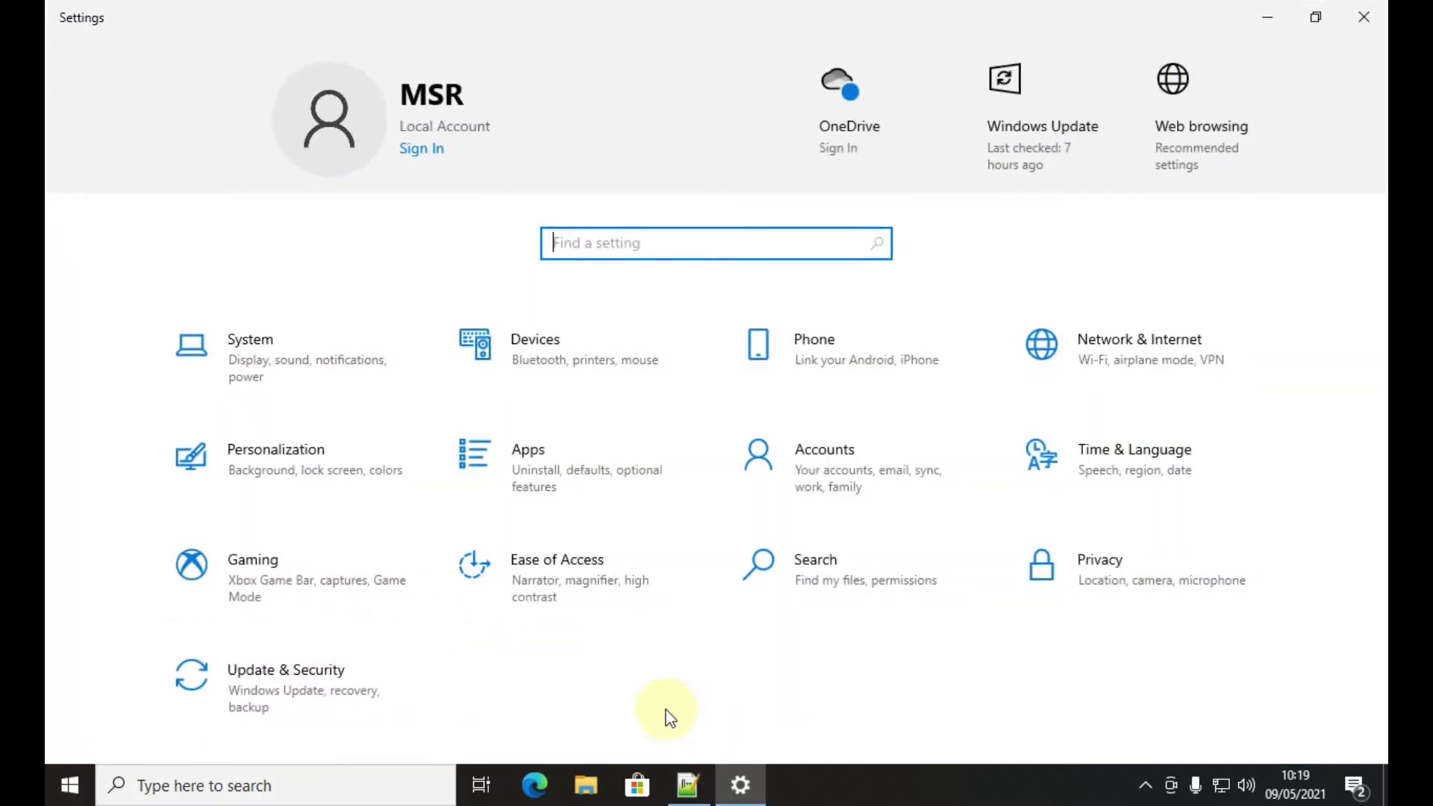
pyautogui.click(261, 687)
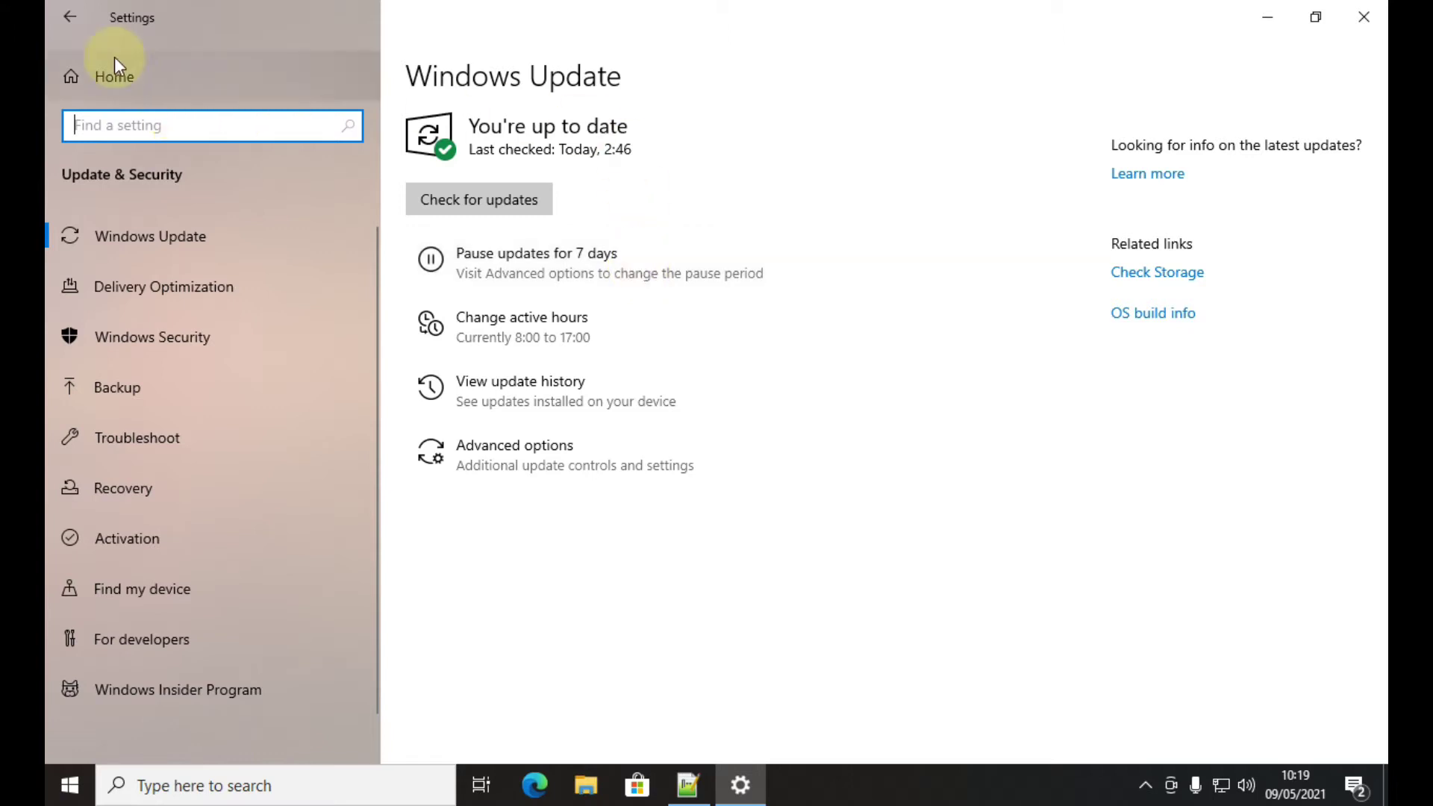
pyautogui.click(69, 22)
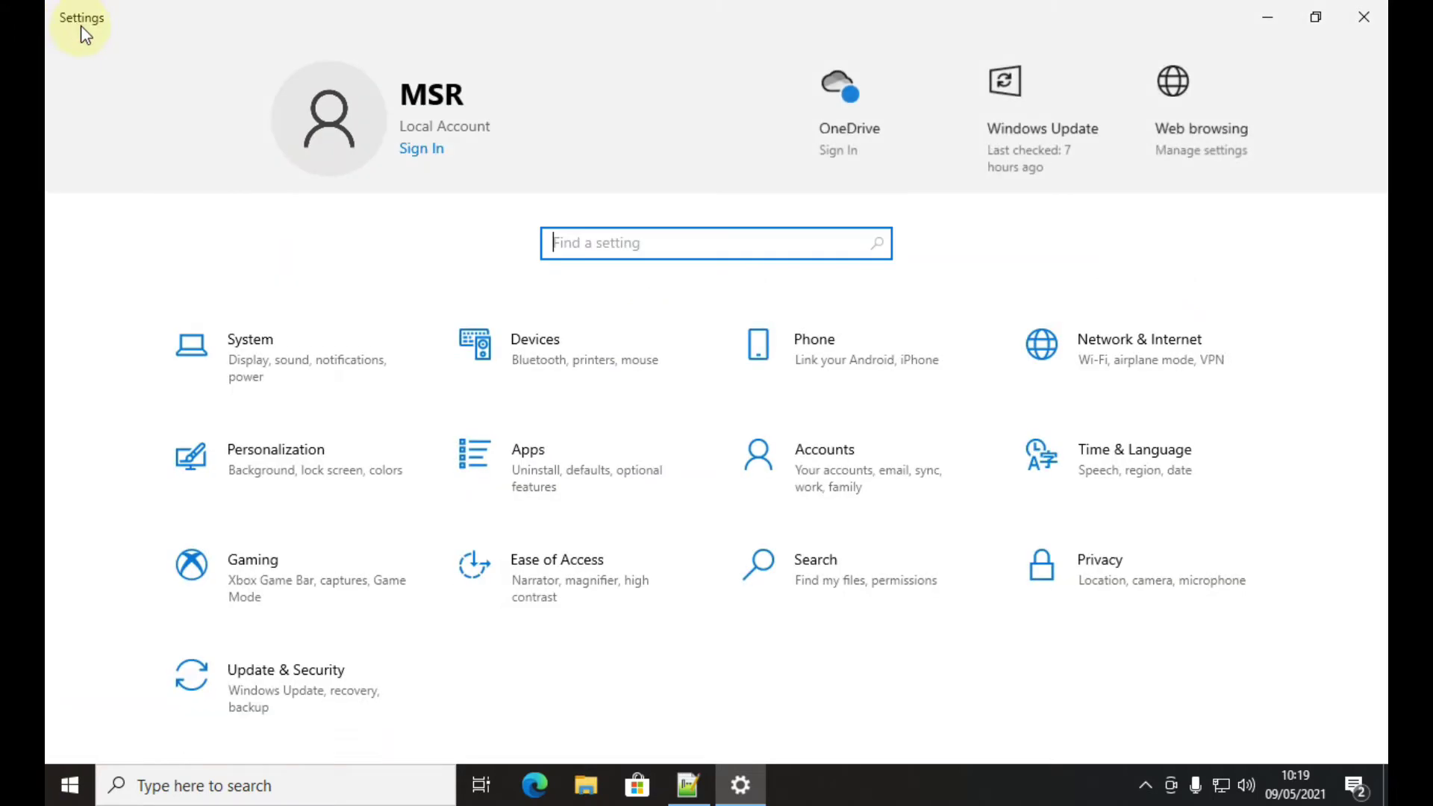
# Step: Check the Windows edition and system type on the System About page, and close Settings
pyautogui.click(297, 368)
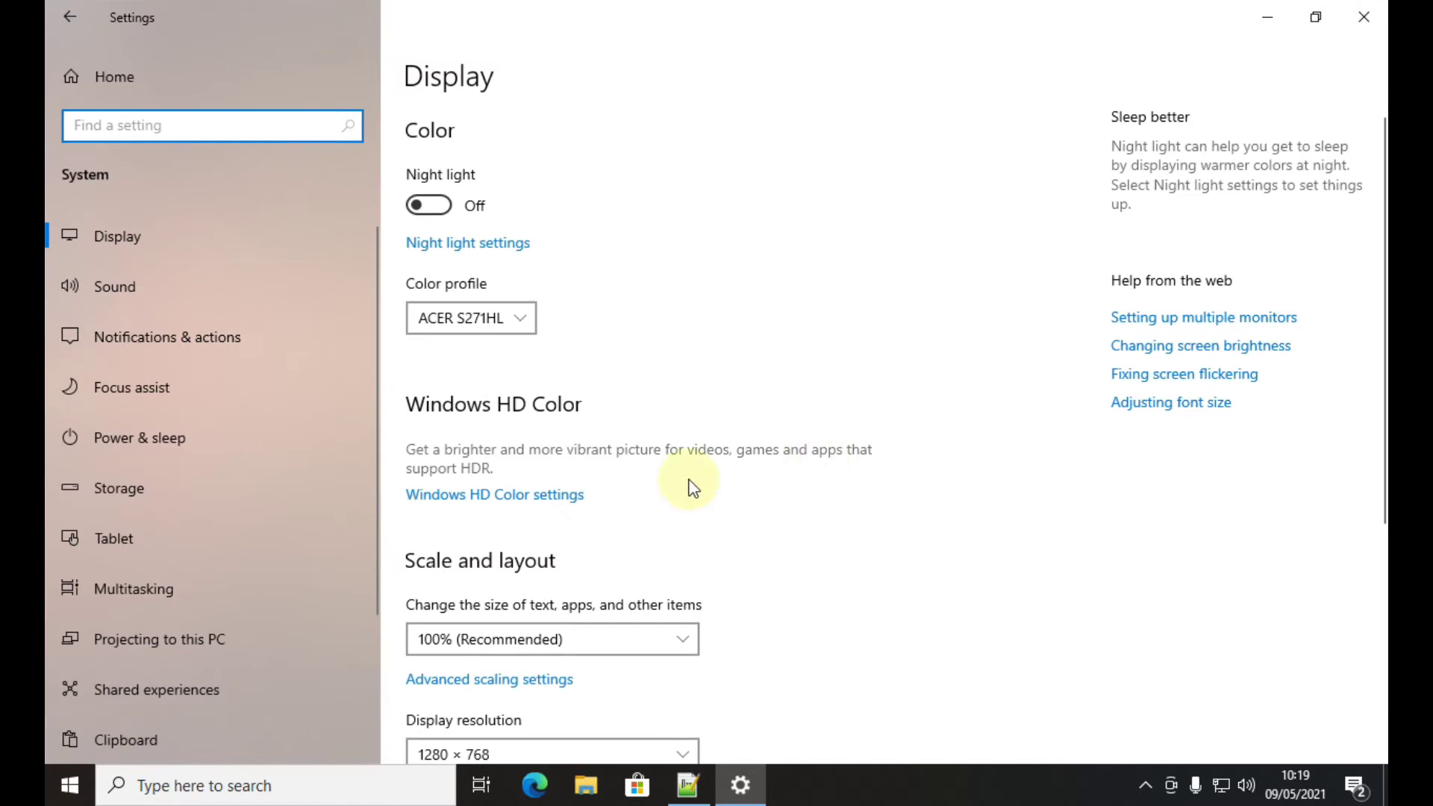
pyautogui.scroll(-3, 319, 550)
pyautogui.click(114, 656)
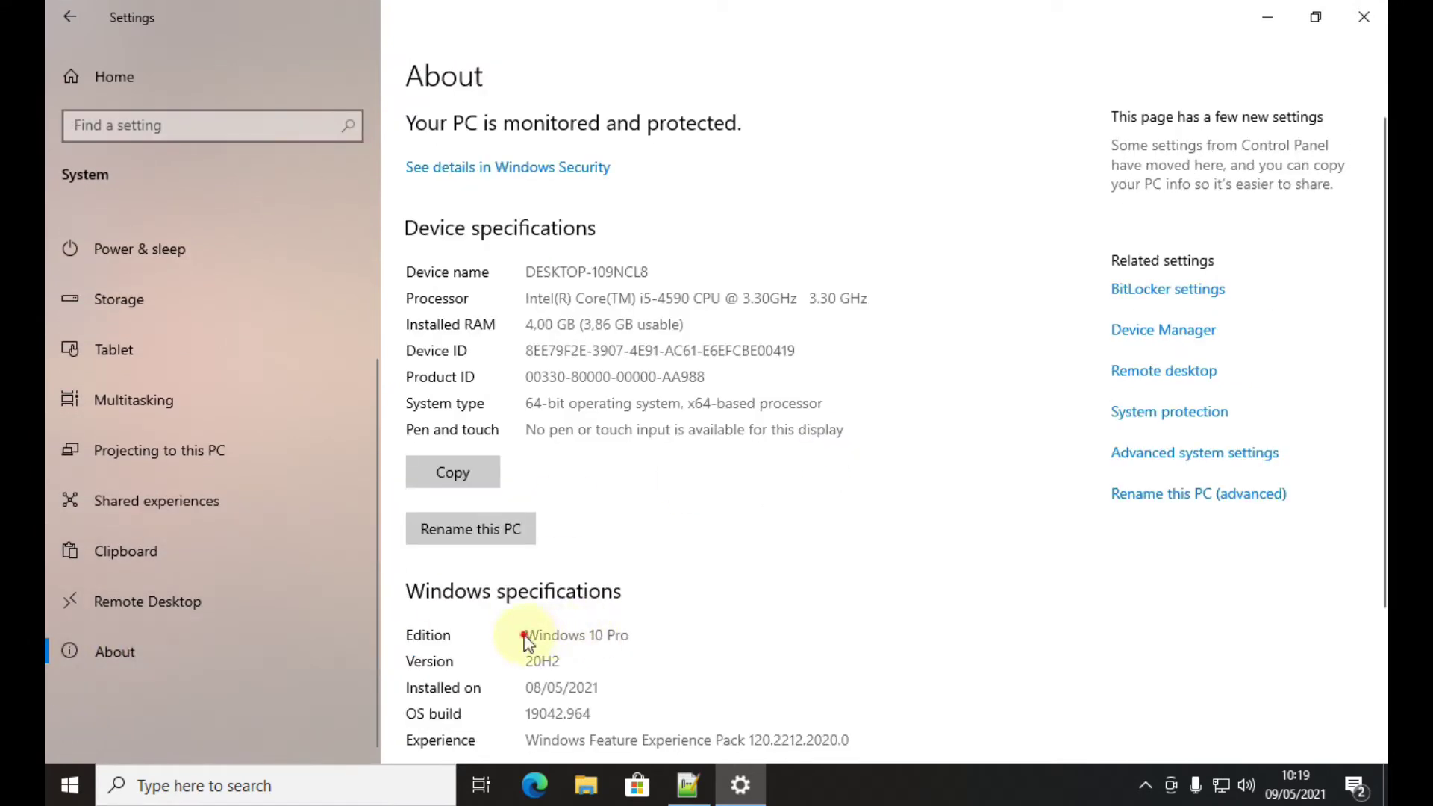
pyautogui.moveTo(627, 639); pyautogui.dragTo(526, 637)
pyautogui.click(631, 645)
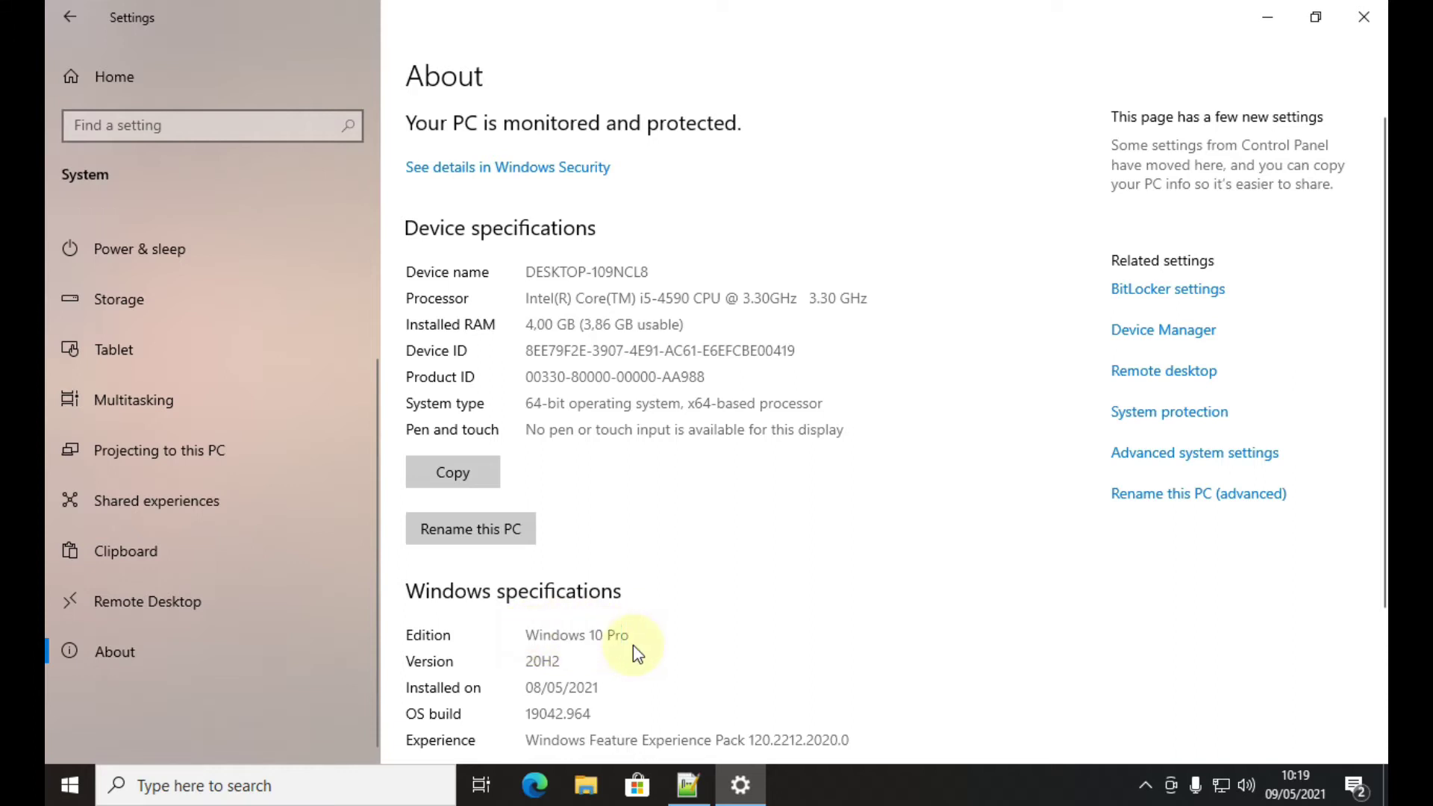
pyautogui.moveTo(529, 403); pyautogui.dragTo(573, 416)
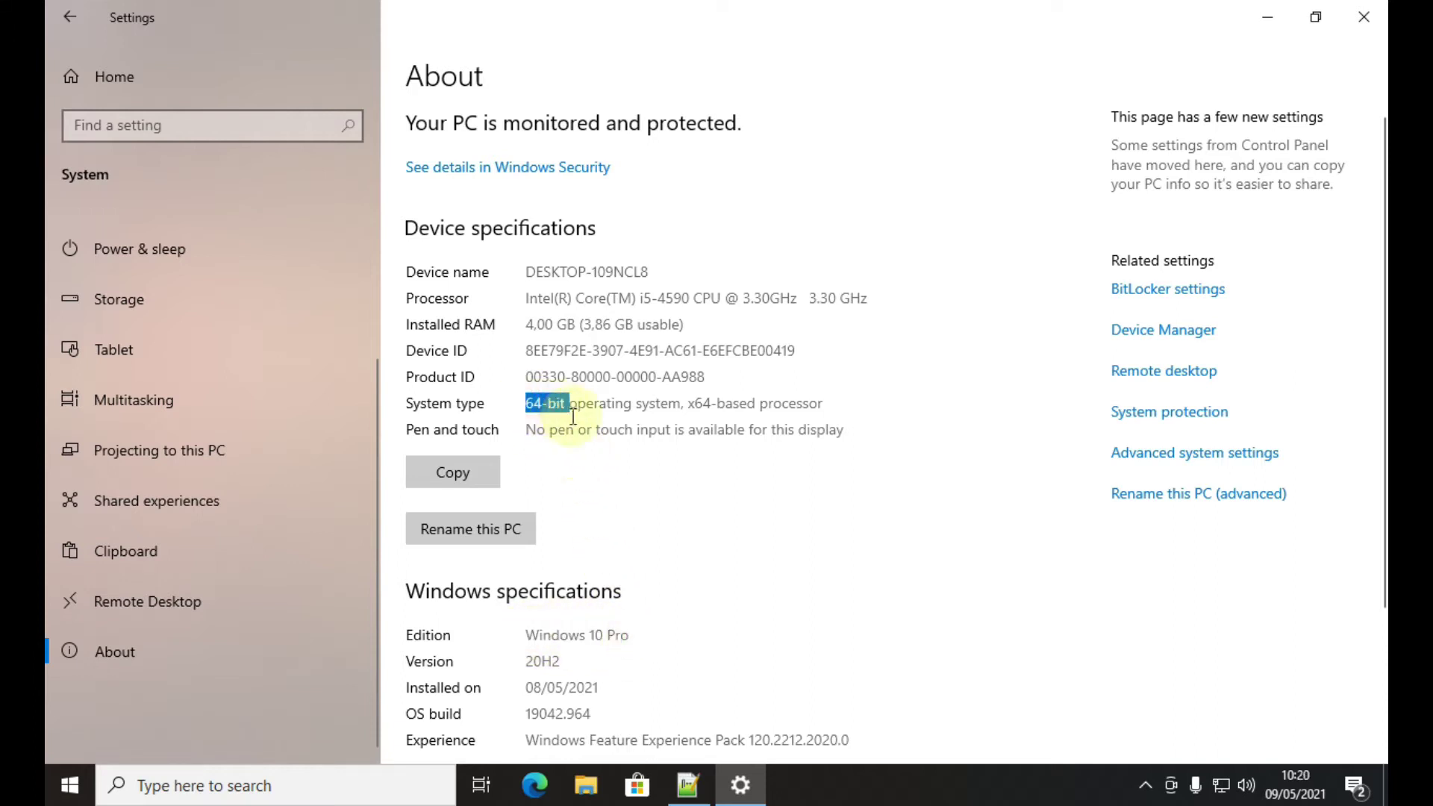
pyautogui.click(660, 425)
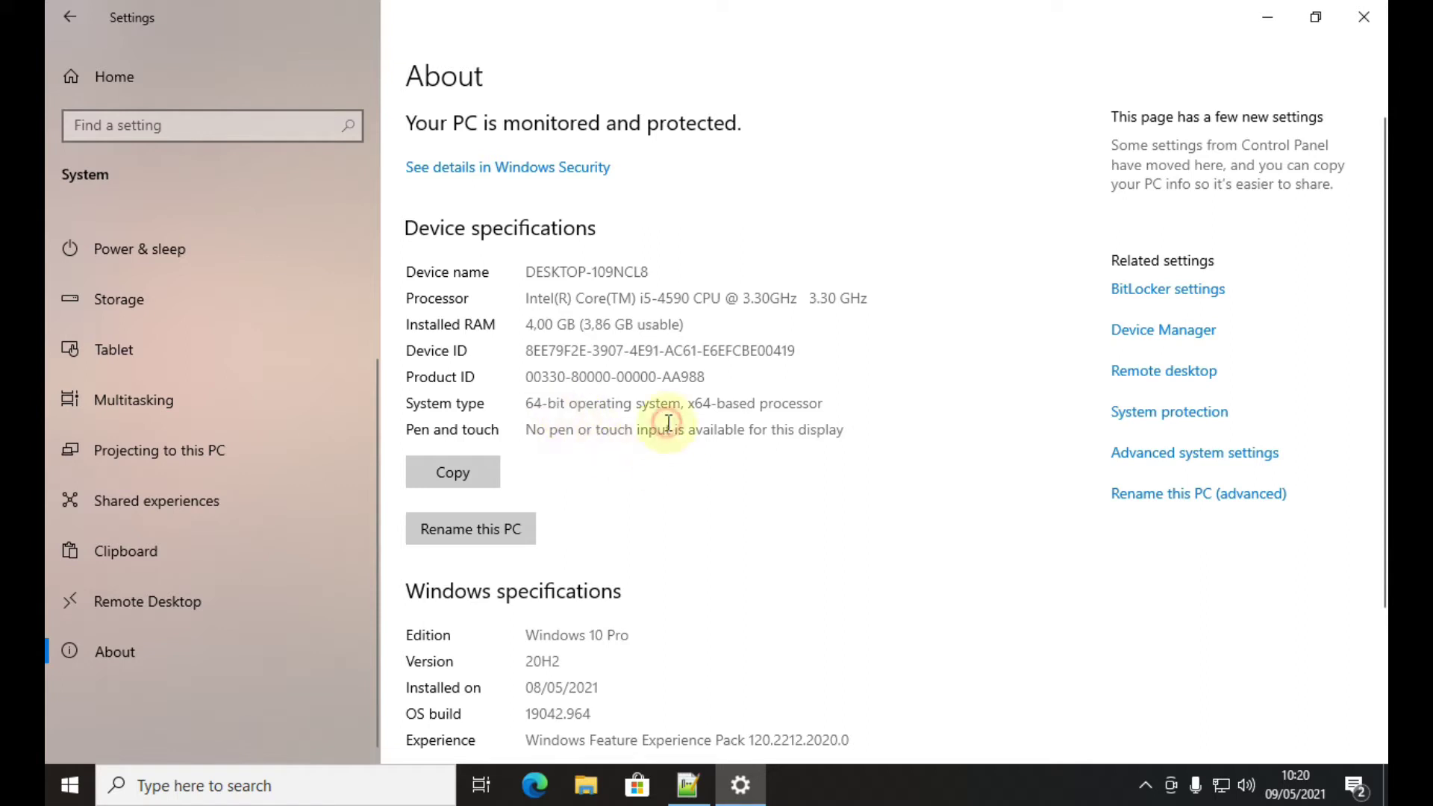
pyautogui.click(1381, 22)
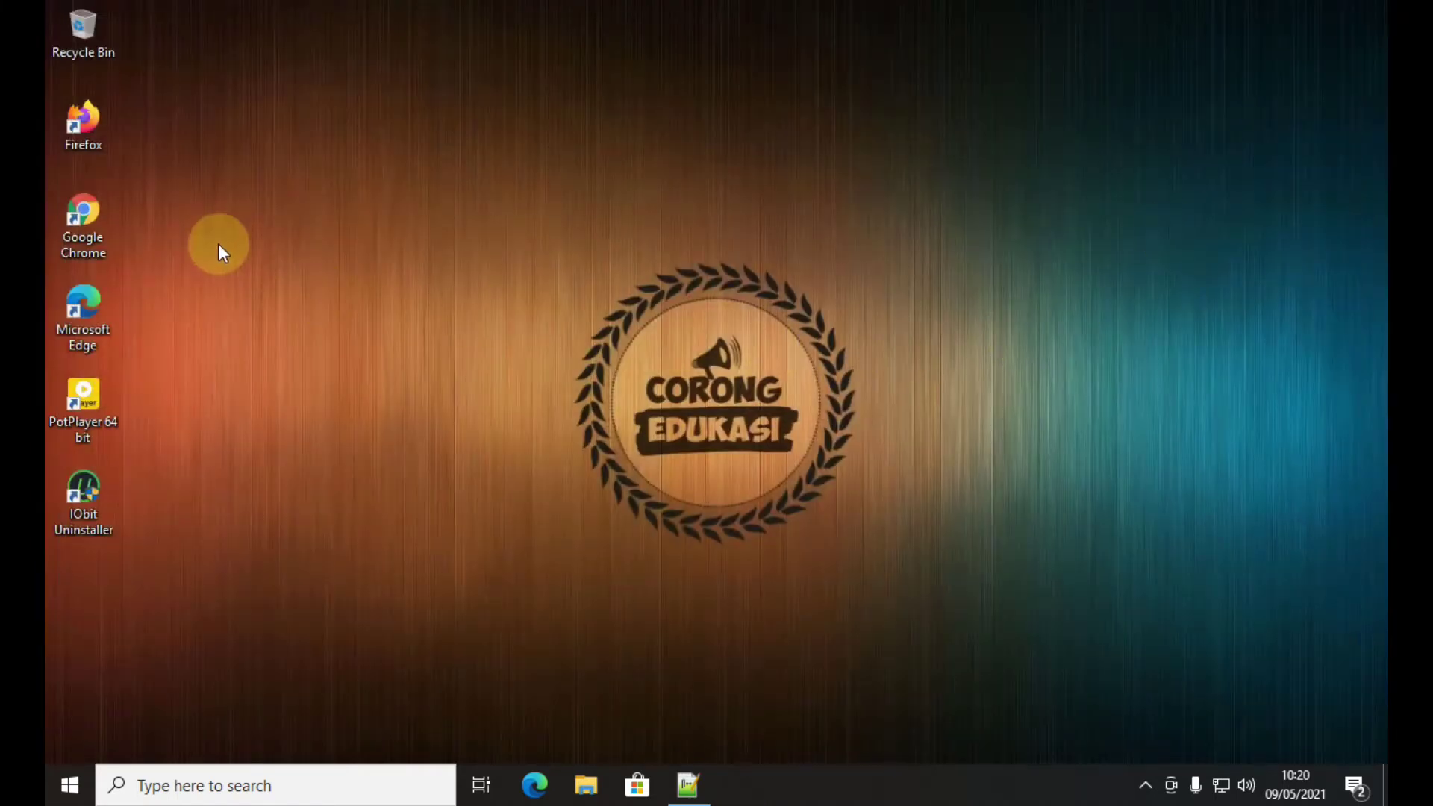
pyautogui.rightClick(218, 243)
pyautogui.click(265, 308)
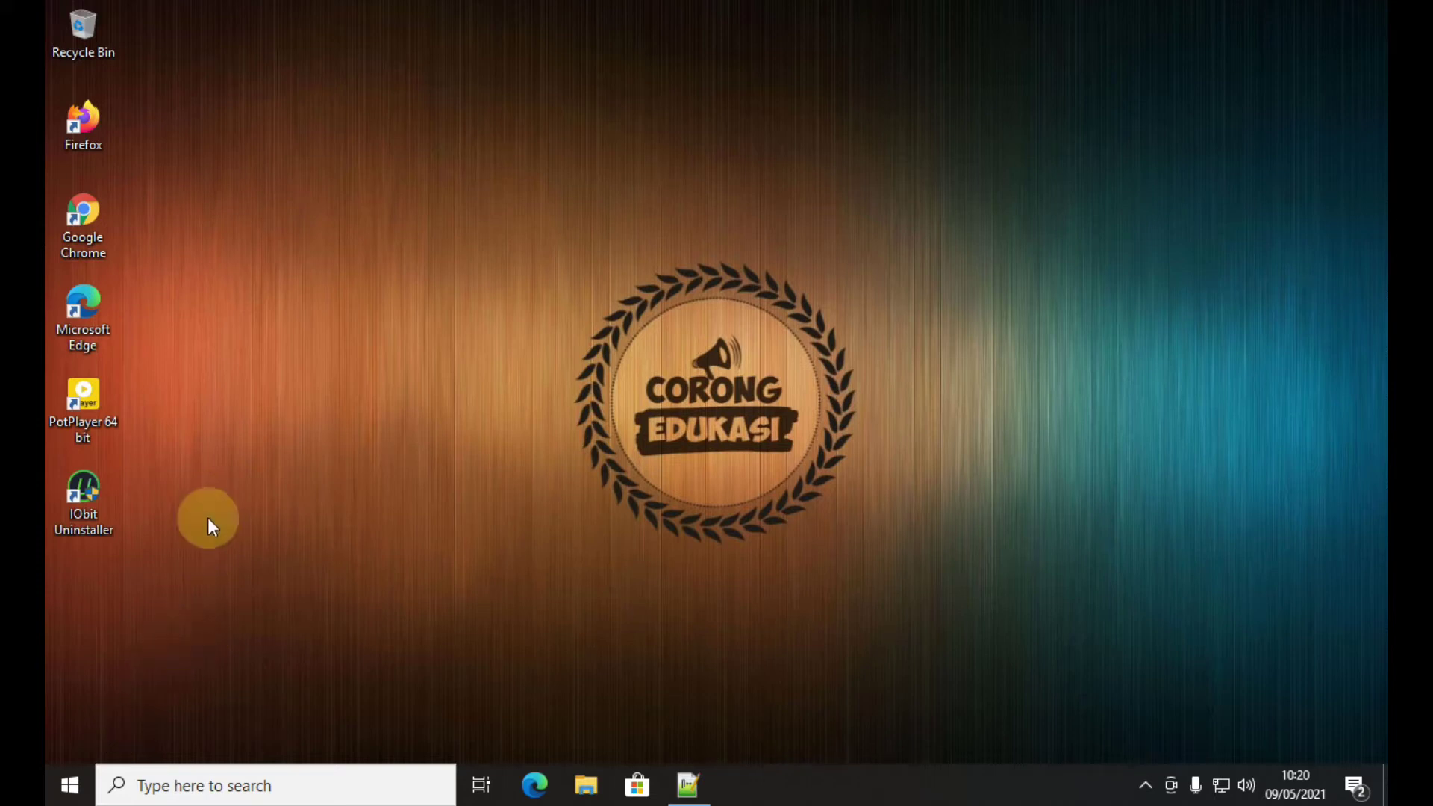
# Step: Open the folder D:\Software\Windows in File Explorer
pyautogui.click(572, 785)
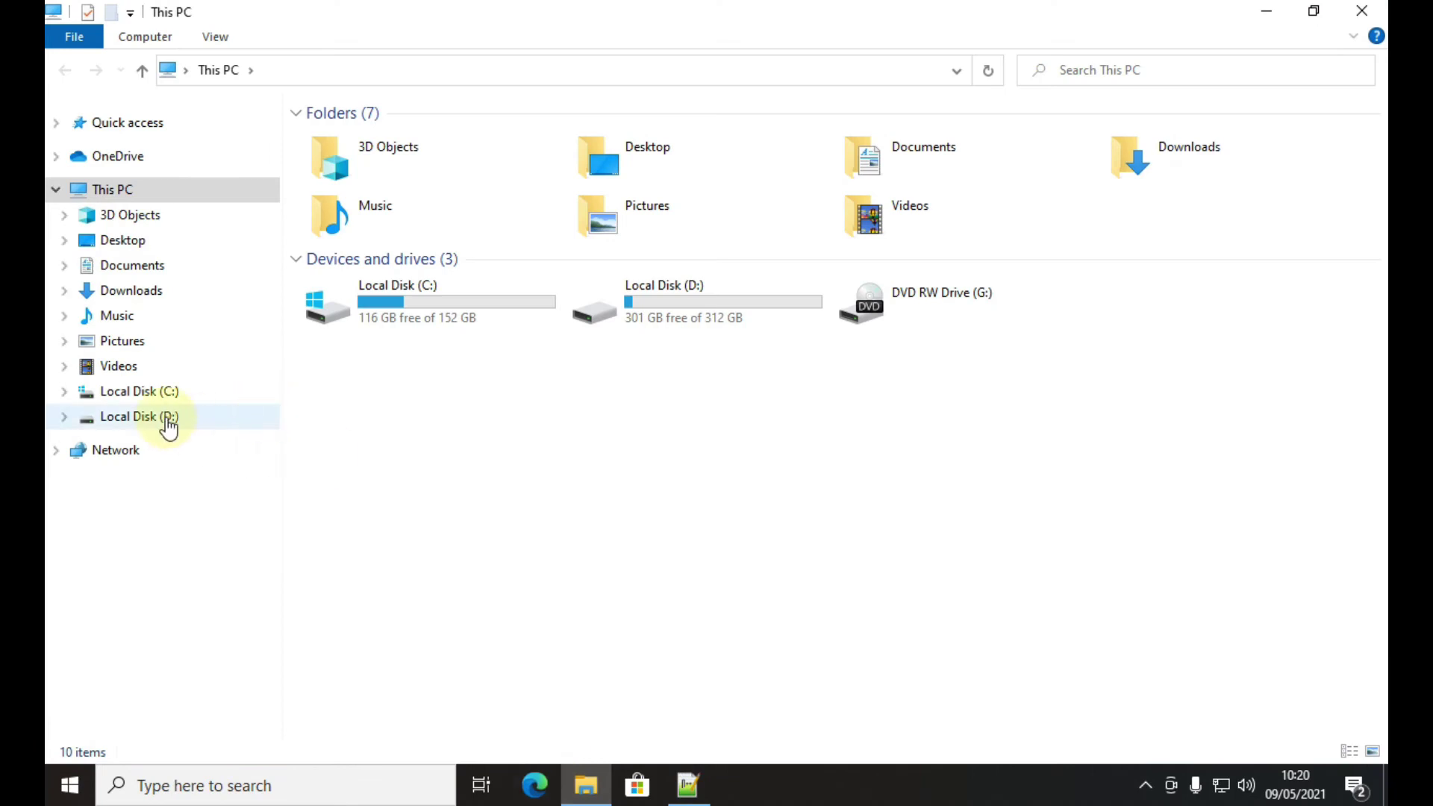
pyautogui.click(166, 424)
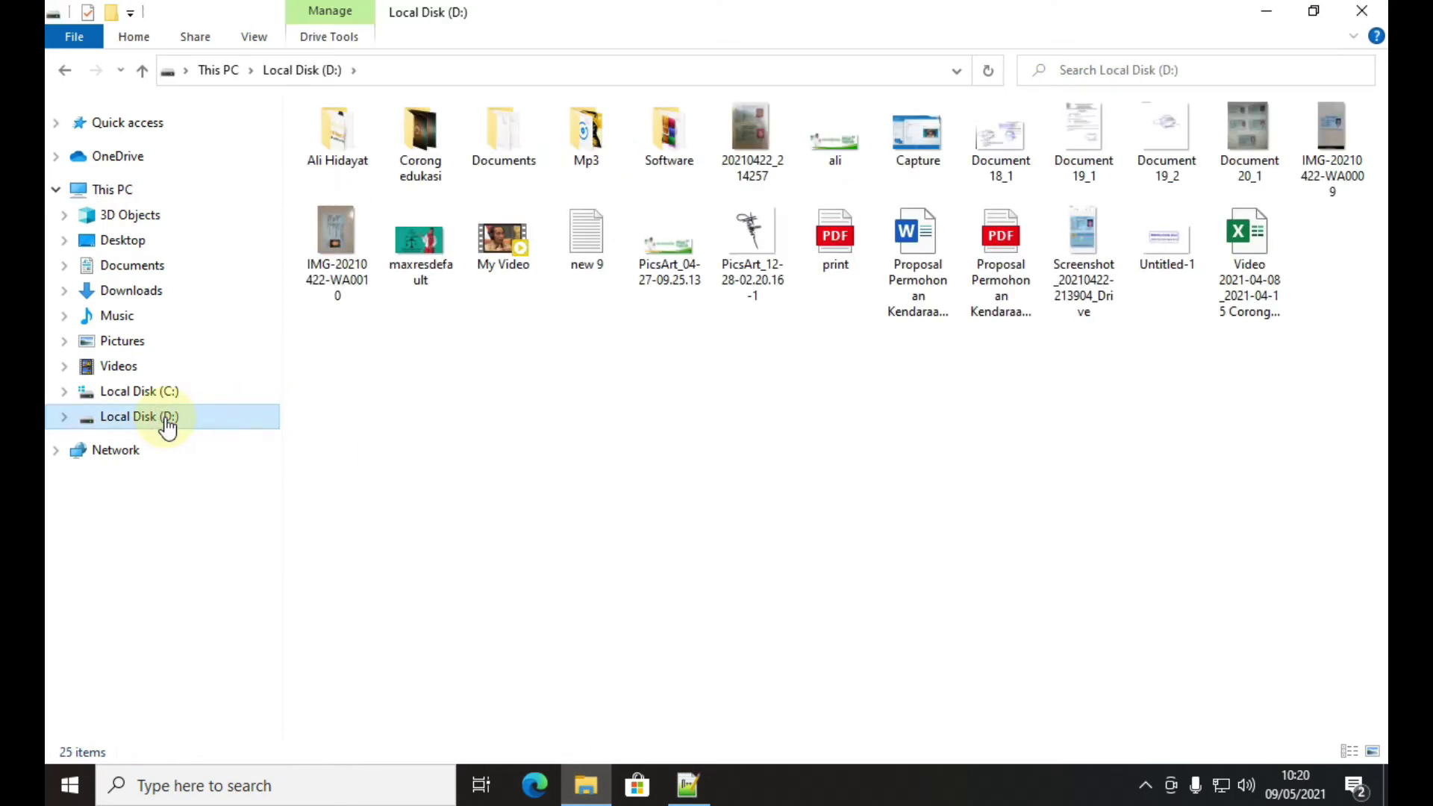
pyautogui.doubleClick(671, 138)
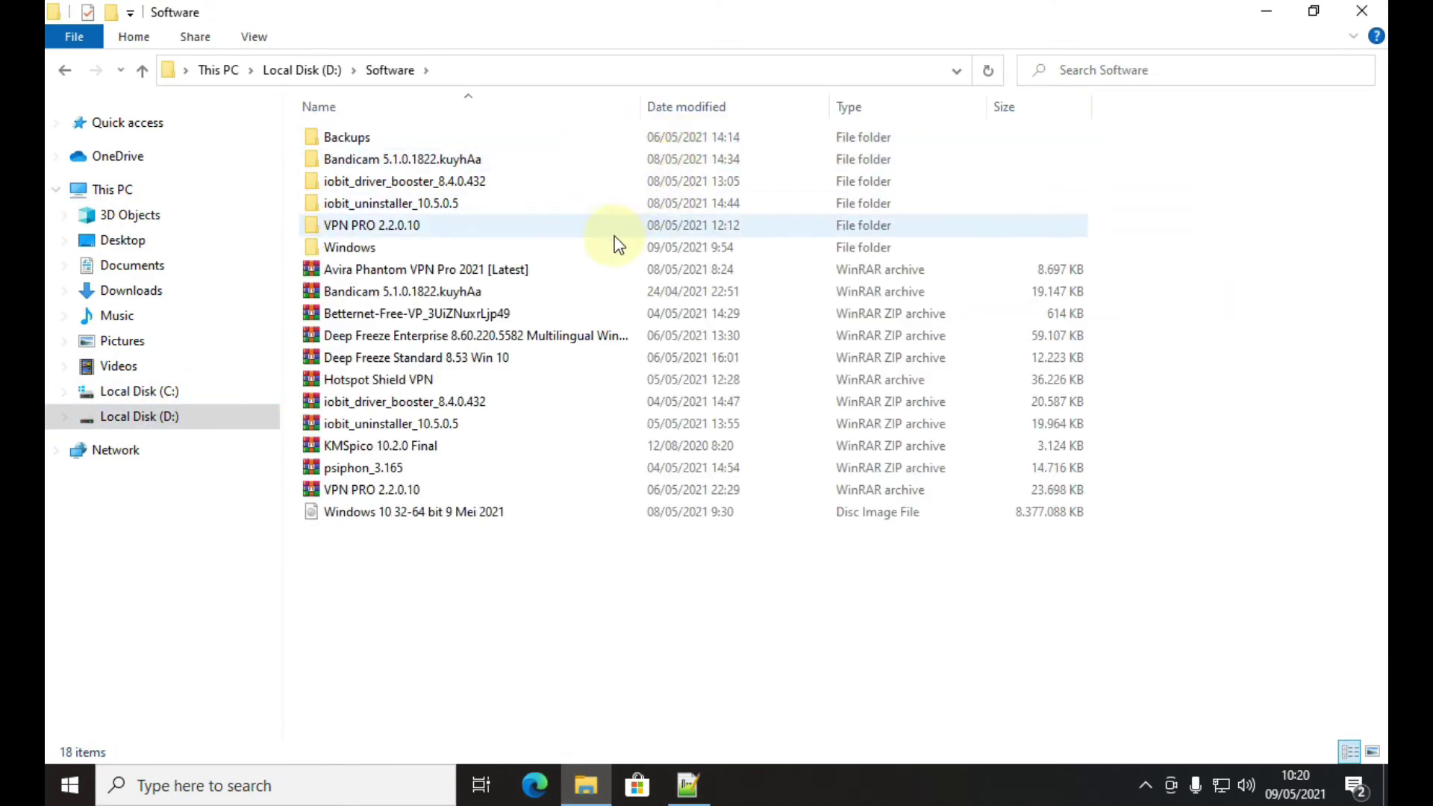
pyautogui.doubleClick(416, 250)
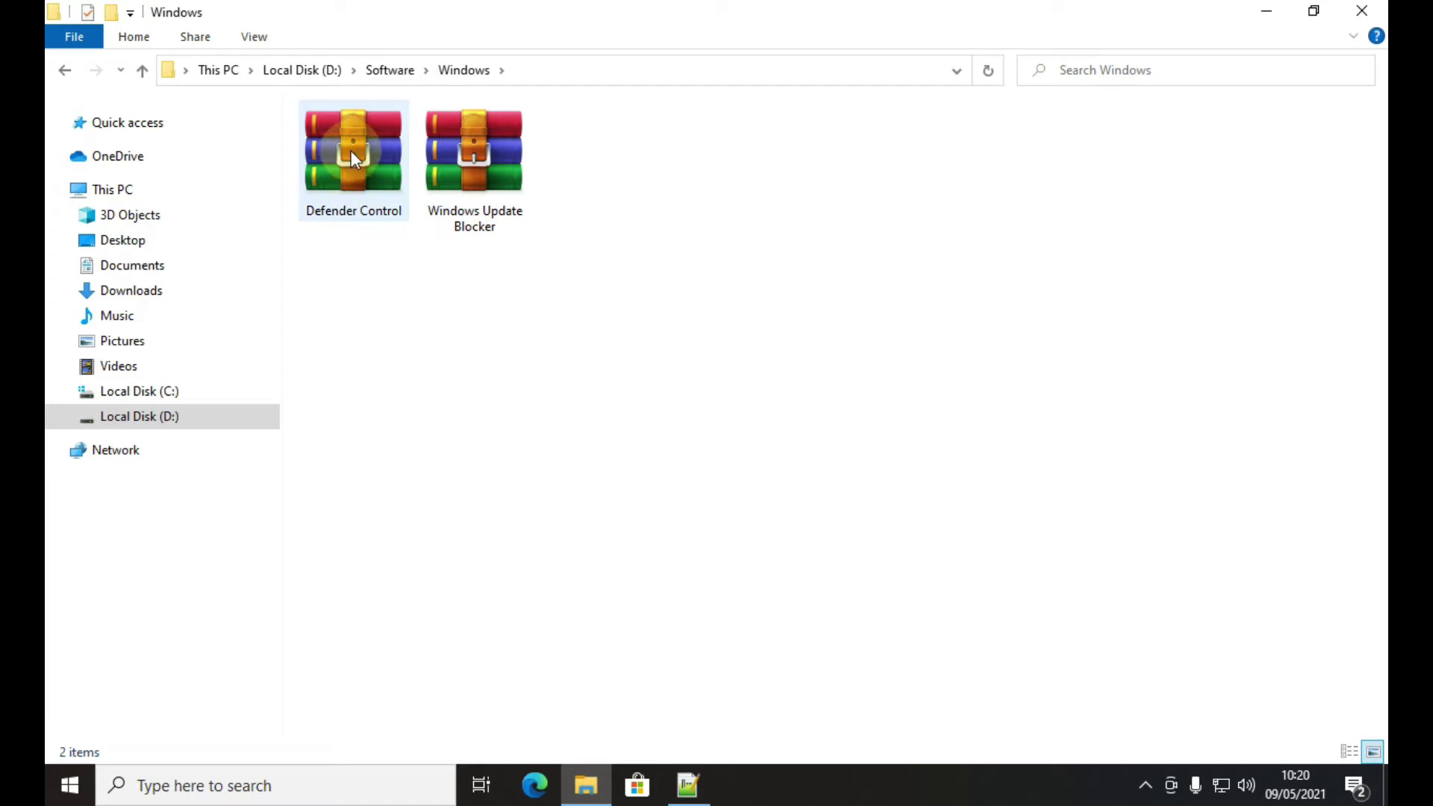
# Step: Check the file size of the Defender Control archive in its properties, and close the dialog
pyautogui.click(342, 177)
pyautogui.rightClick(342, 178)
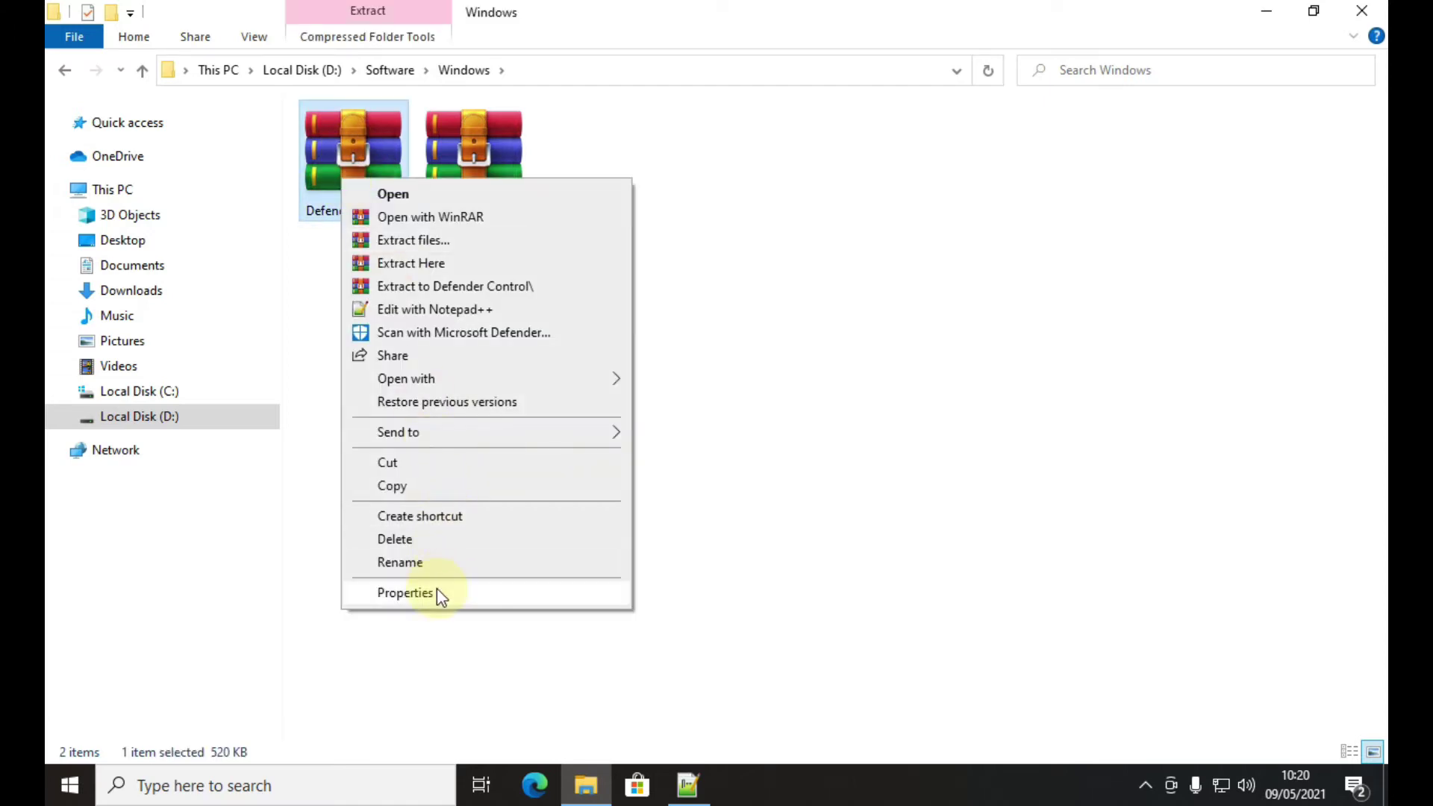
pyautogui.click(439, 593)
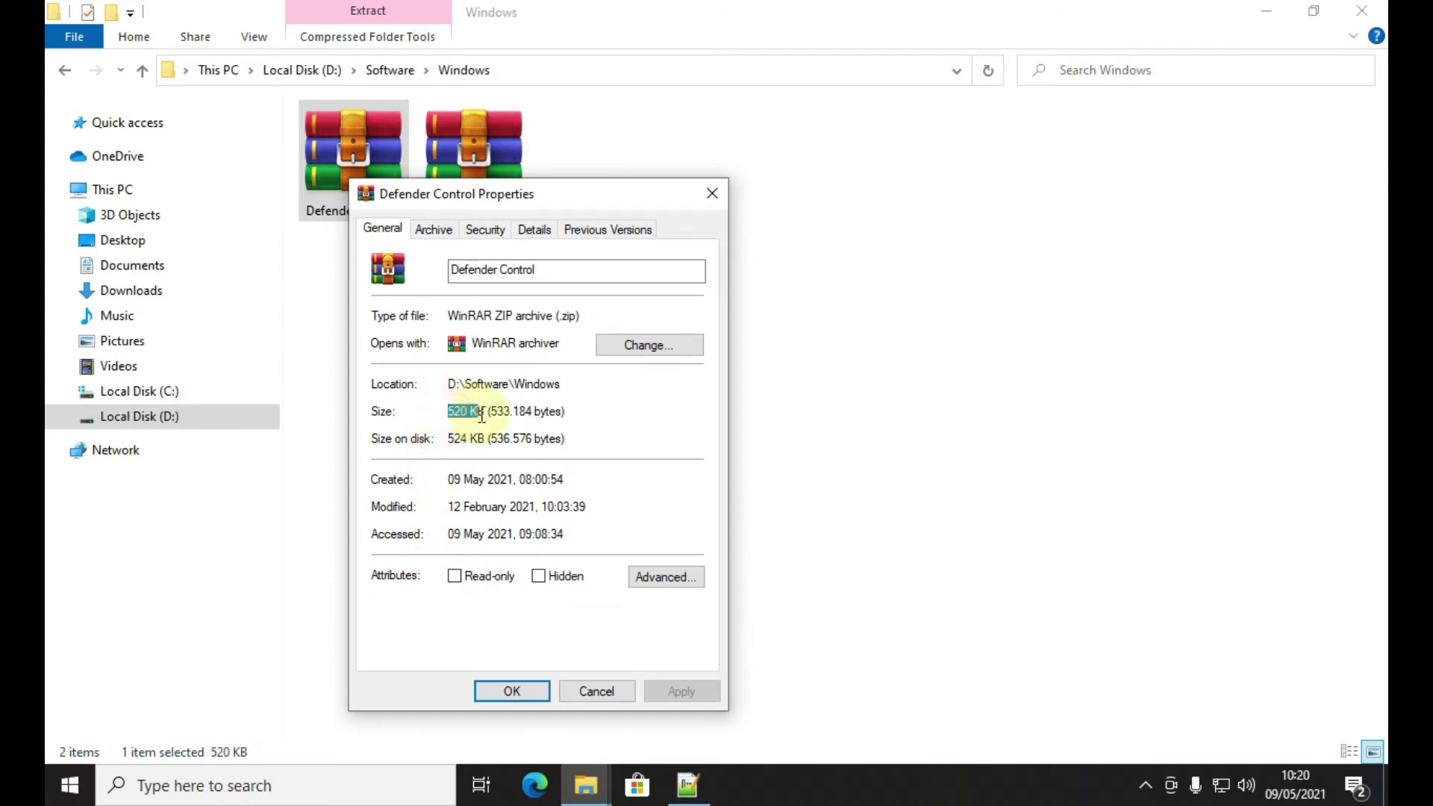
pyautogui.moveTo(510, 196); pyautogui.dragTo(676, 138)
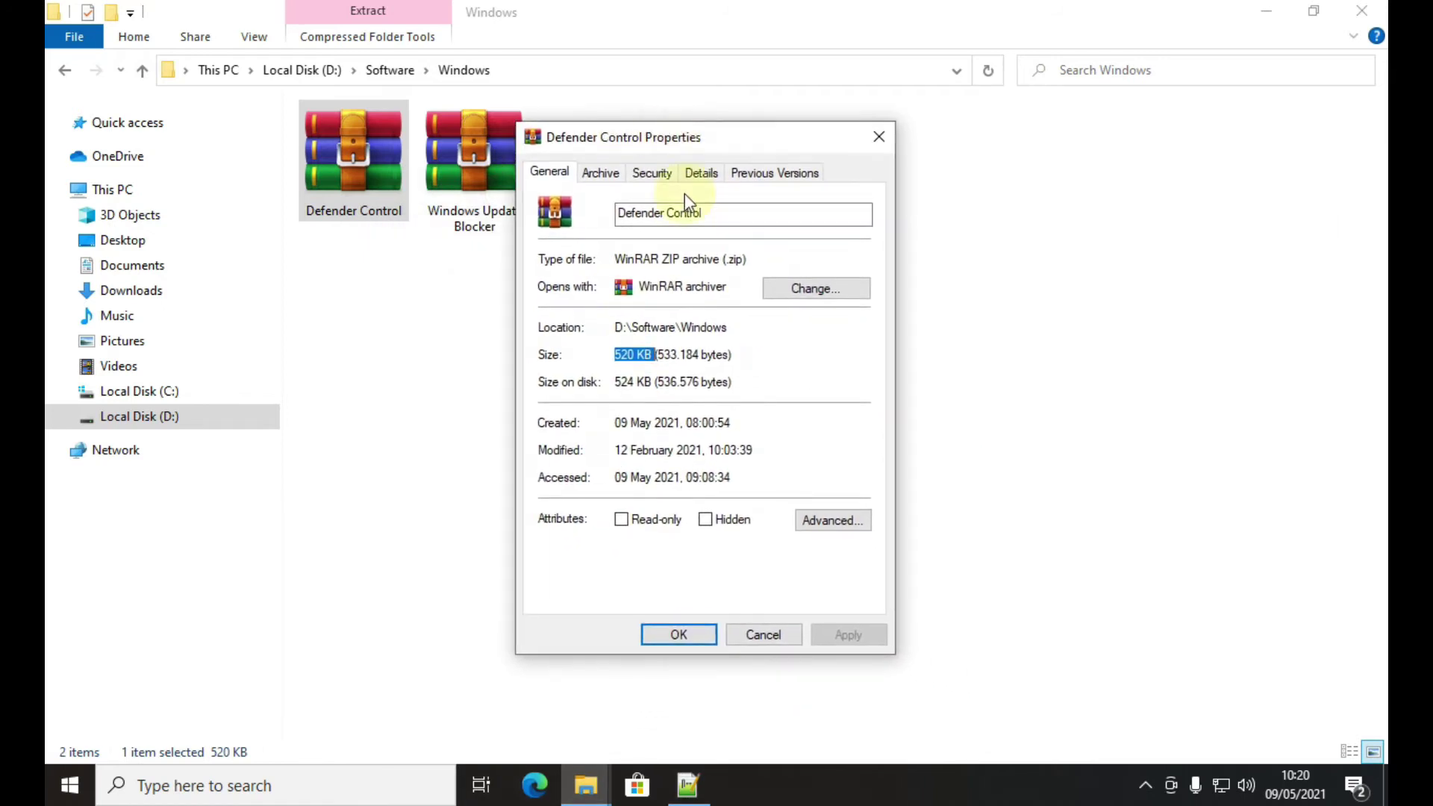
pyautogui.click(678, 634)
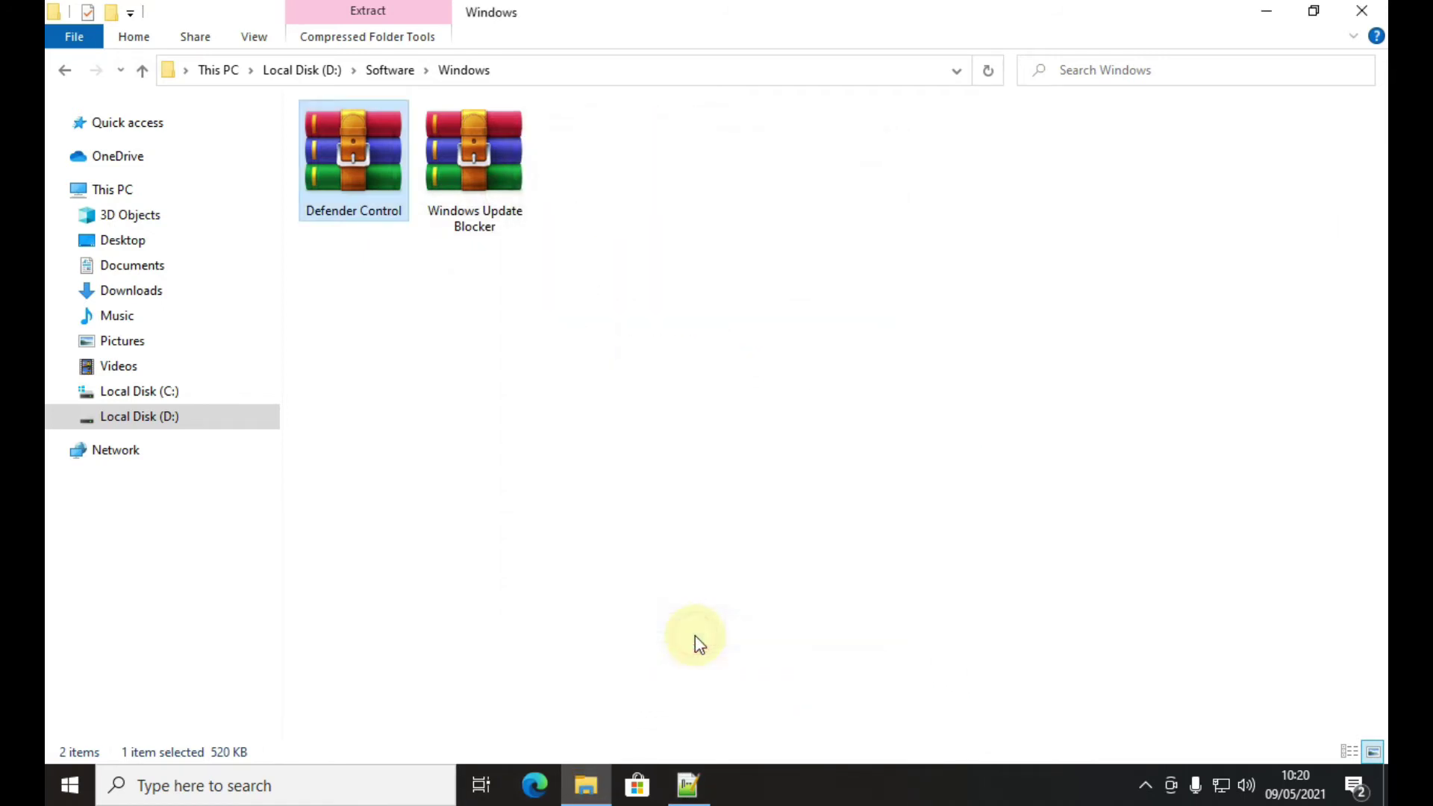
# Step: Check the file size of the Windows Update Blocker archive in its properties, and minimize the folder window
pyautogui.rightClick(479, 193)
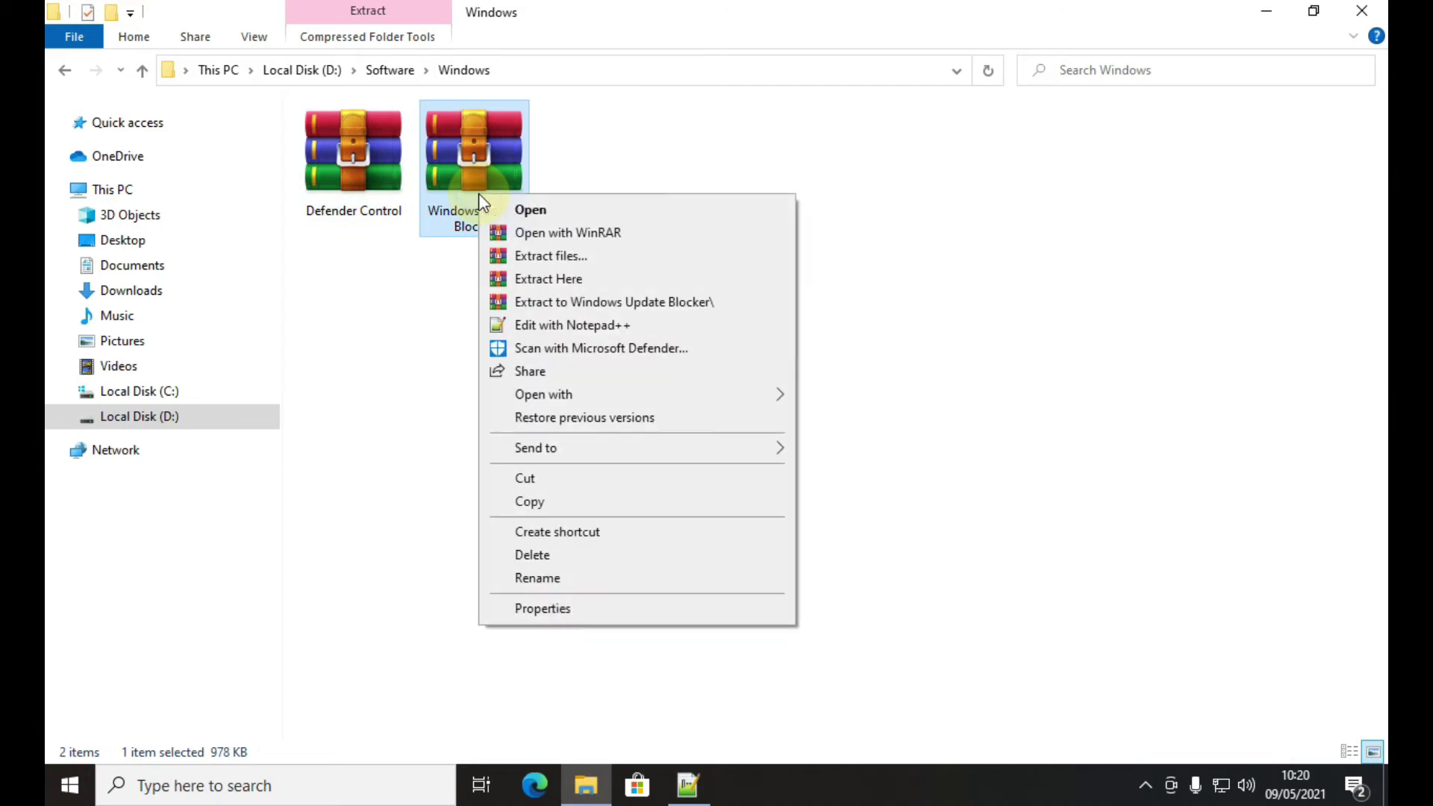
pyautogui.click(581, 609)
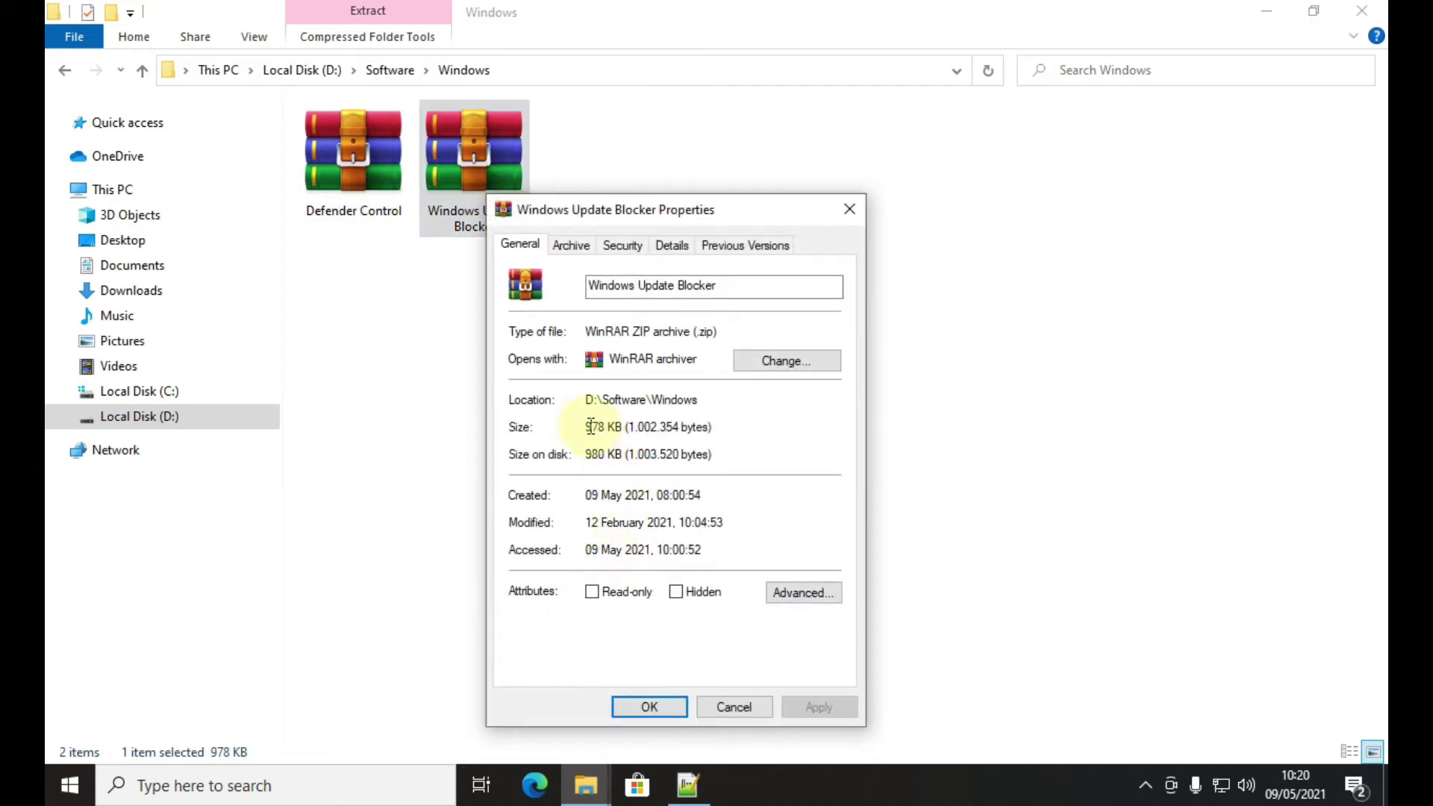
pyautogui.moveTo(607, 421); pyautogui.dragTo(621, 426)
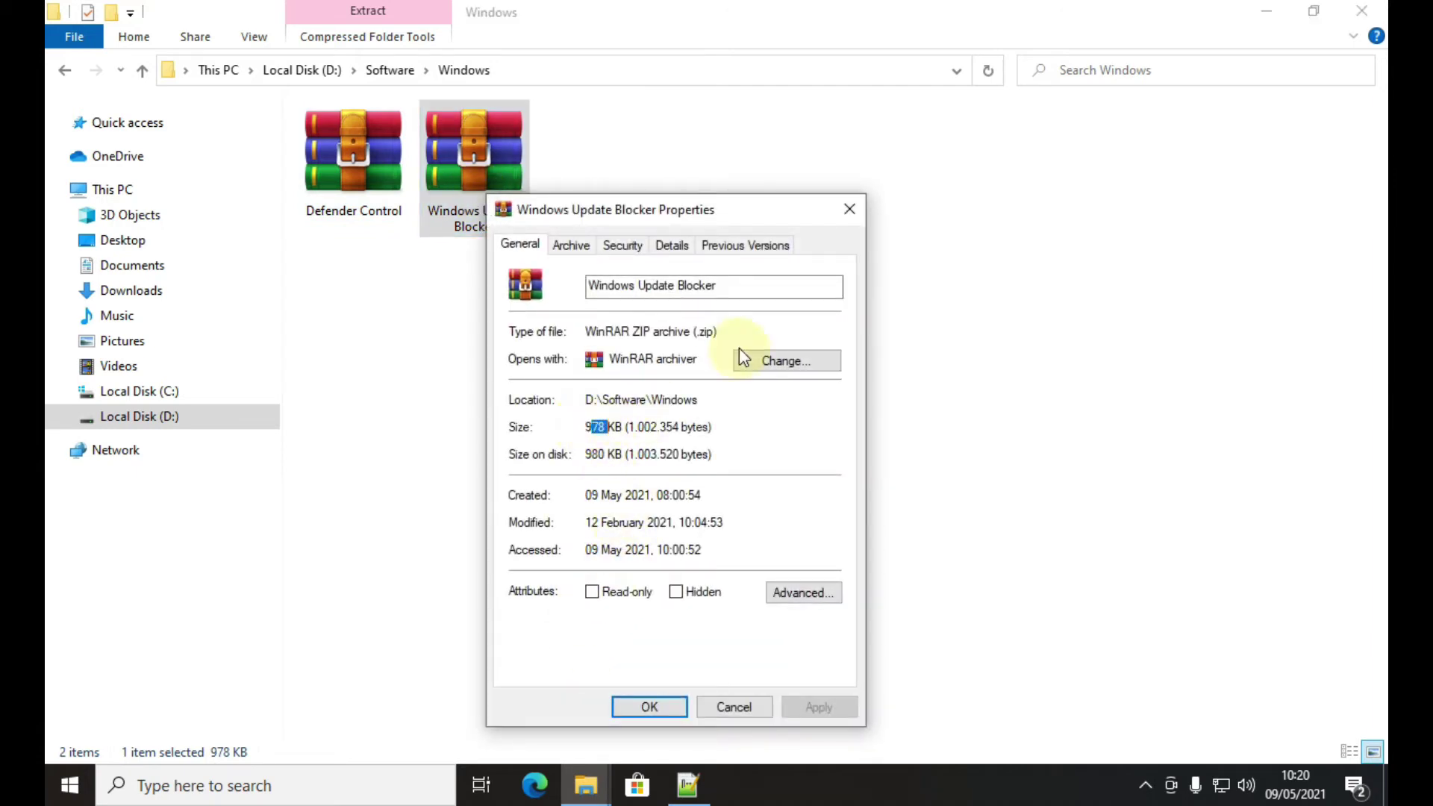
pyautogui.click(850, 209)
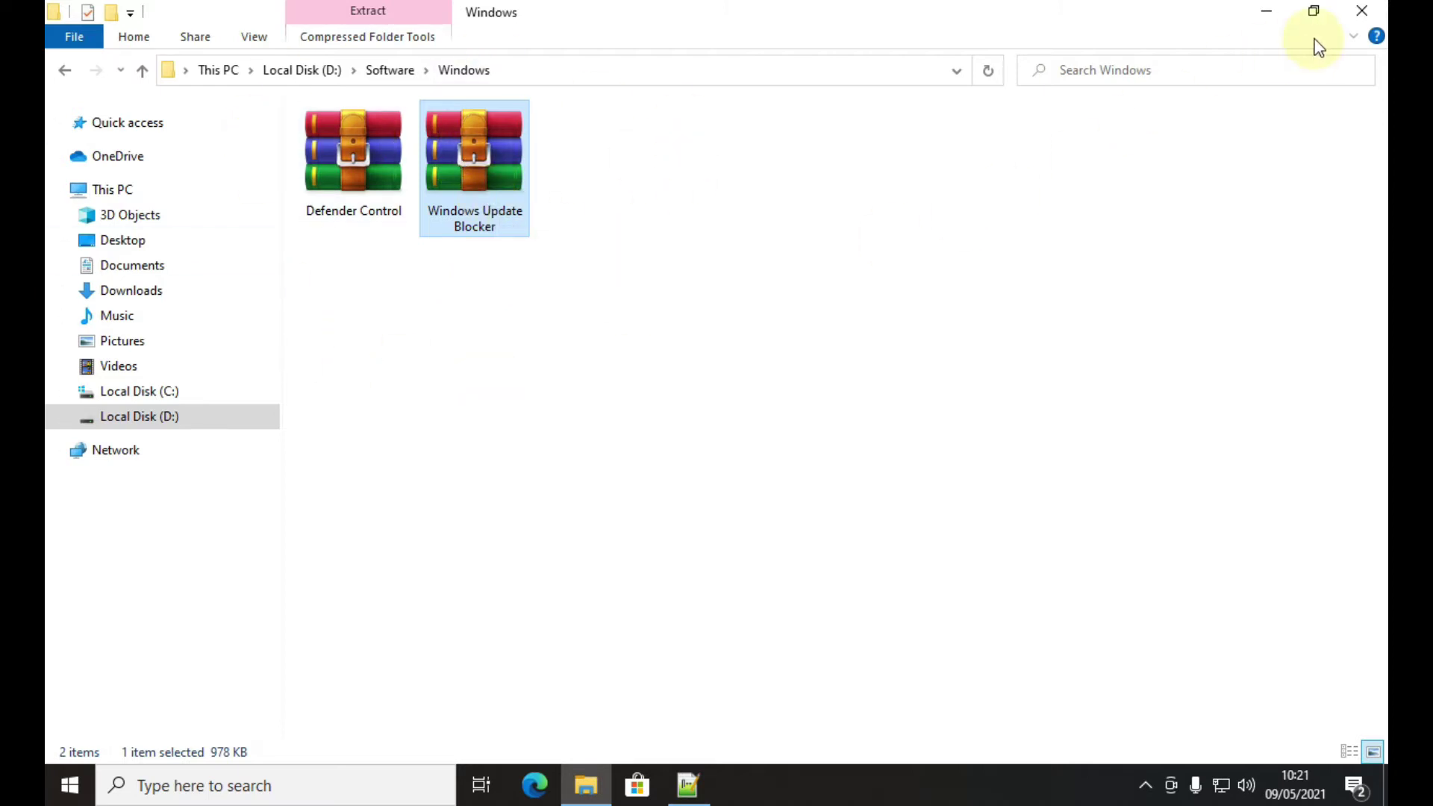
pyautogui.click(1266, 10)
pyautogui.rightClick(230, 292)
pyautogui.click(275, 355)
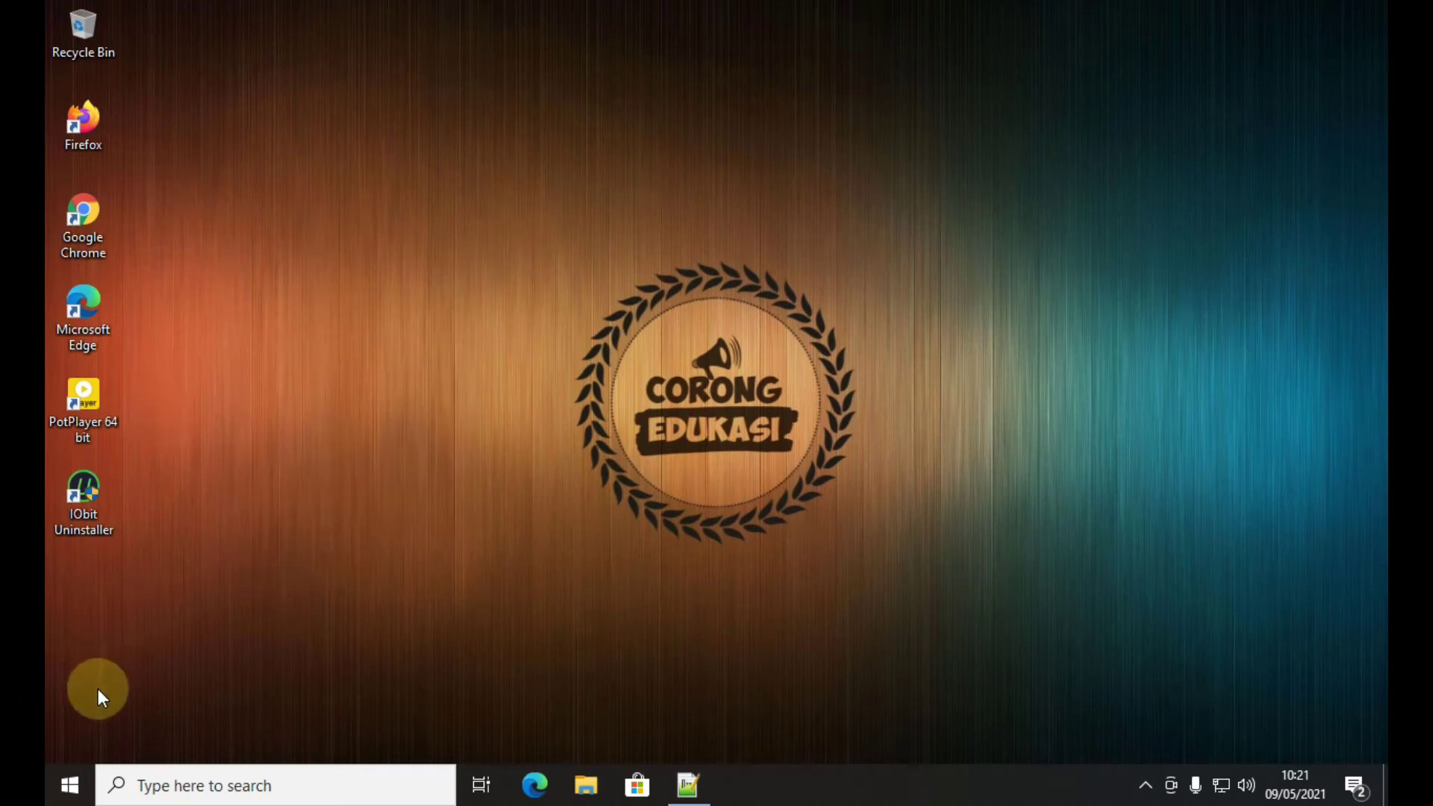
# Step: Switch to Firefox, search Google for "sordum", and open the Sordum.org website
pyautogui.doubleClick(100, 138)
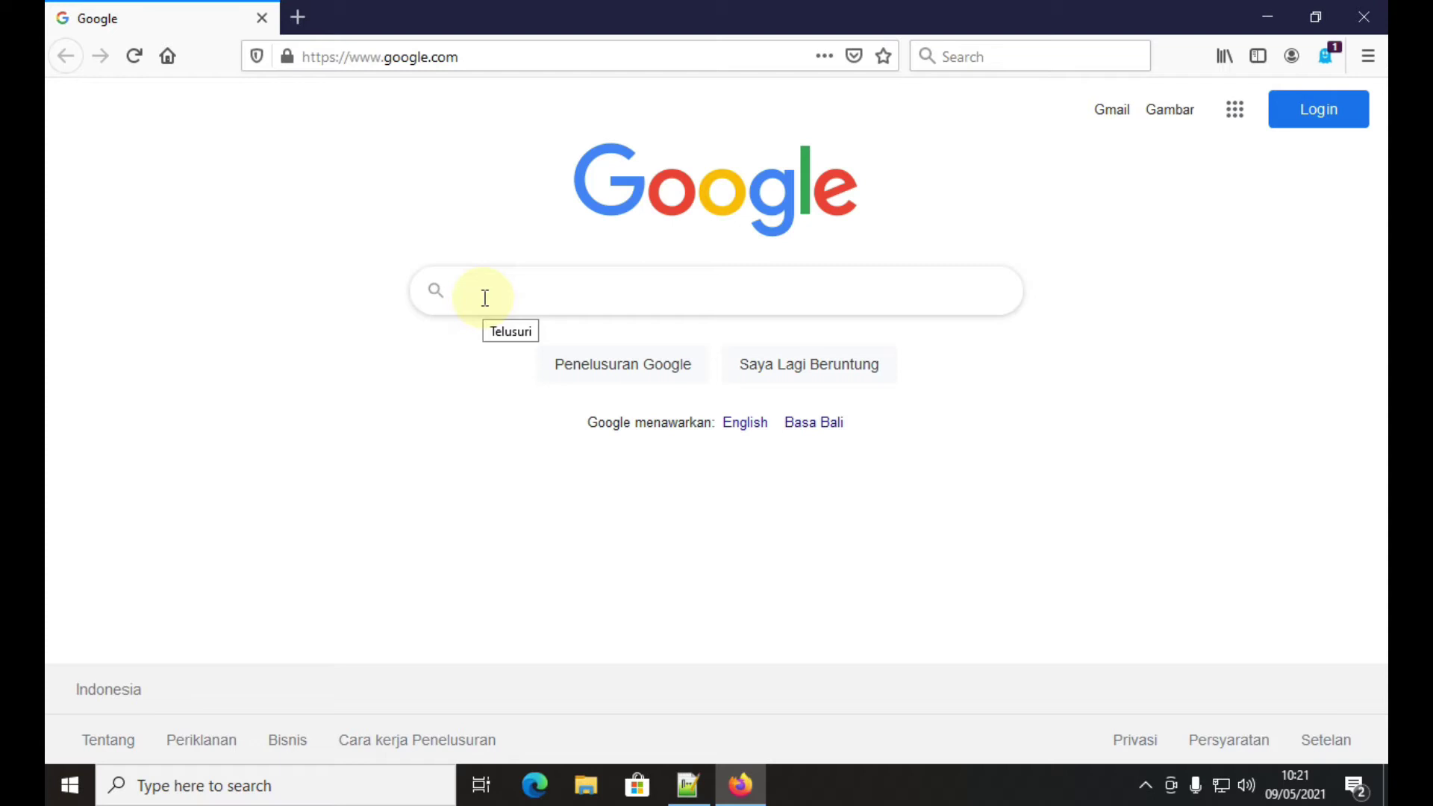
pyautogui.write('sord')
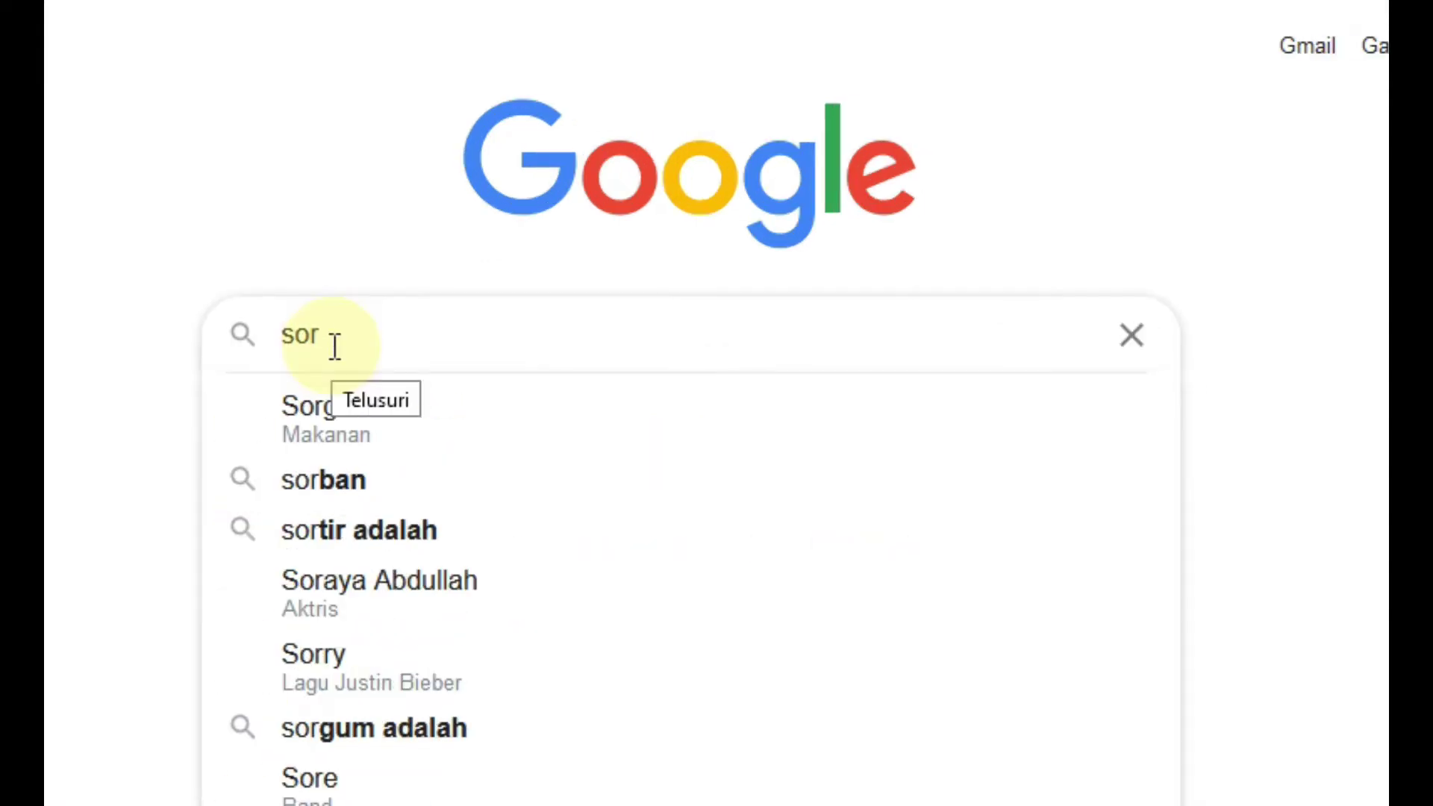
pyautogui.write('um')
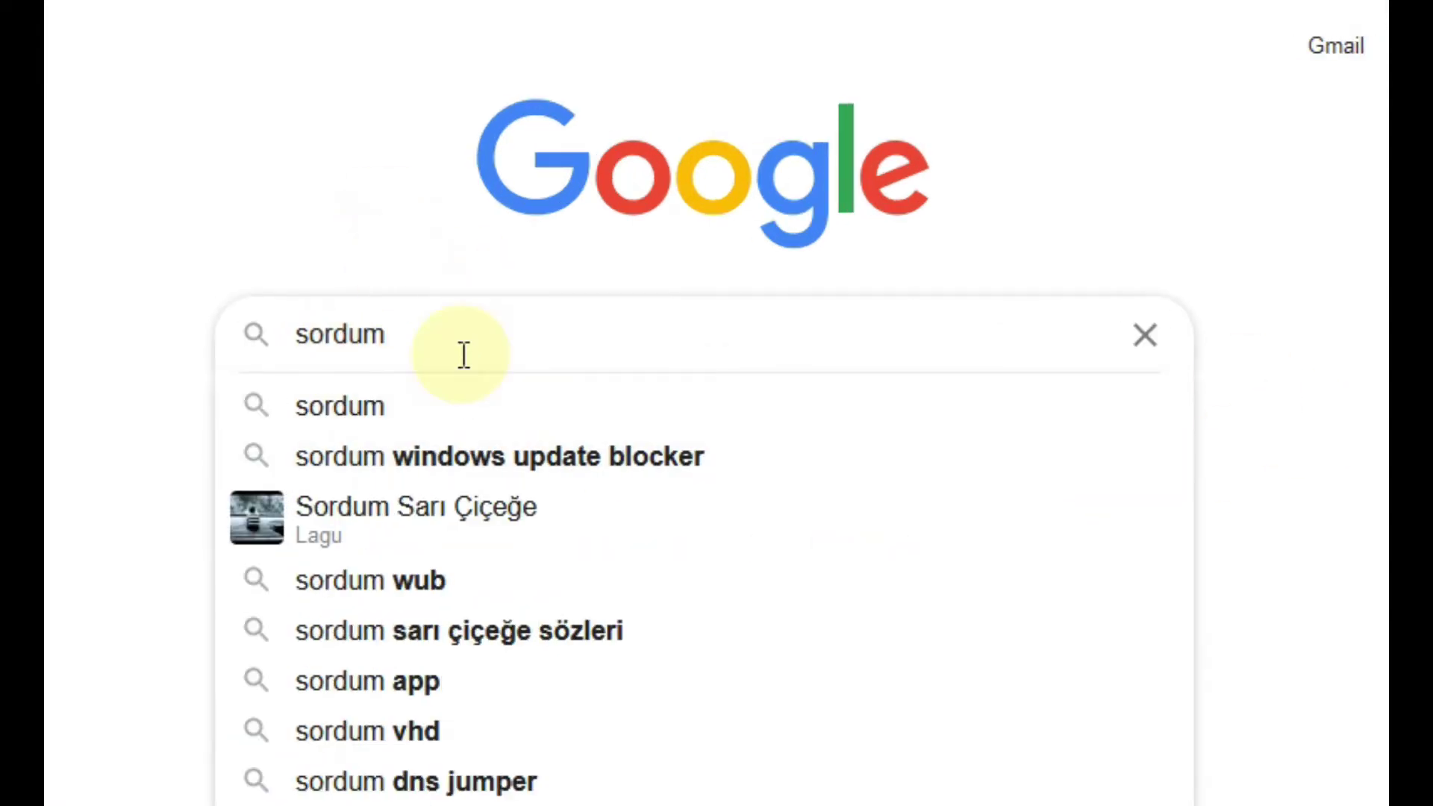
pyautogui.press('Escape')
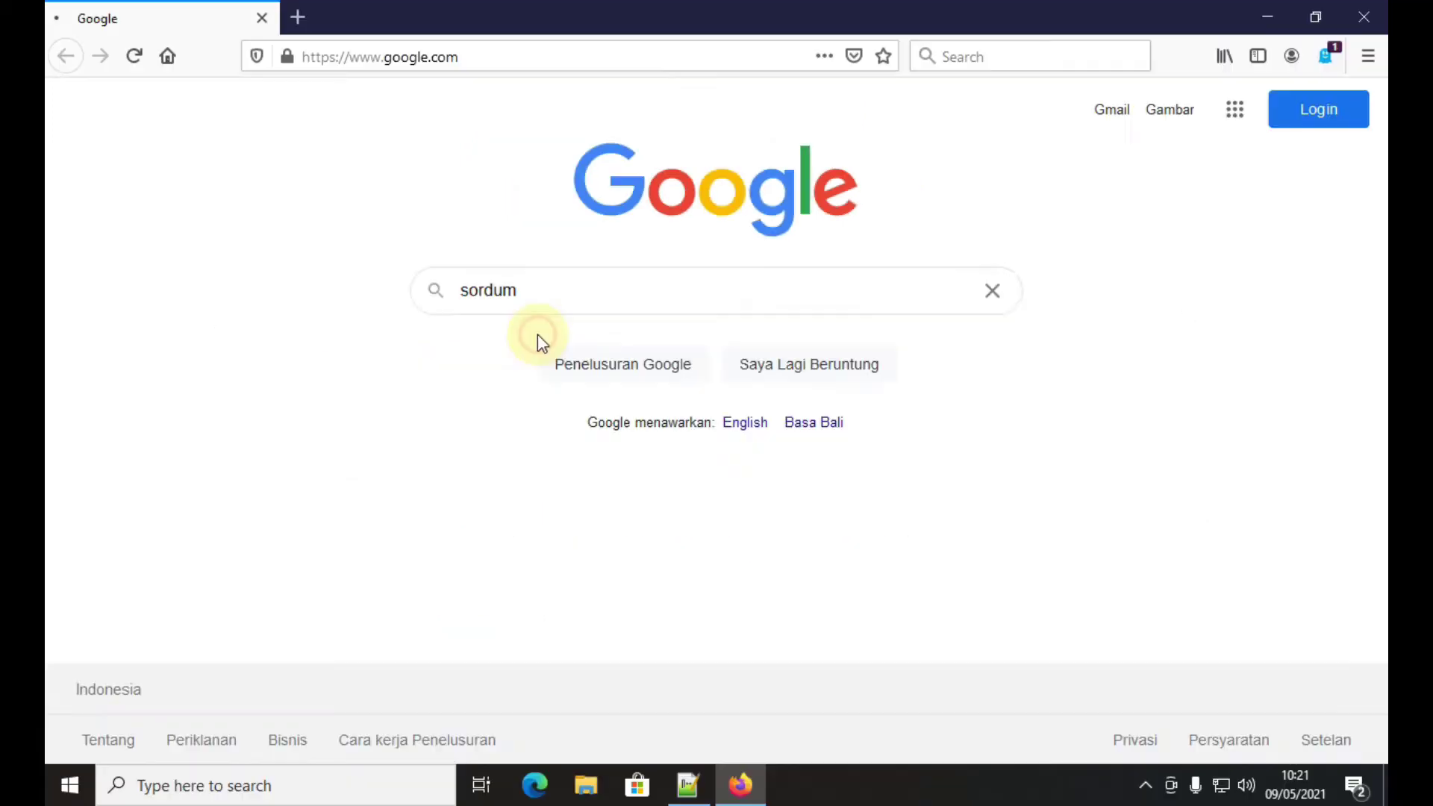
pyautogui.press('Return')
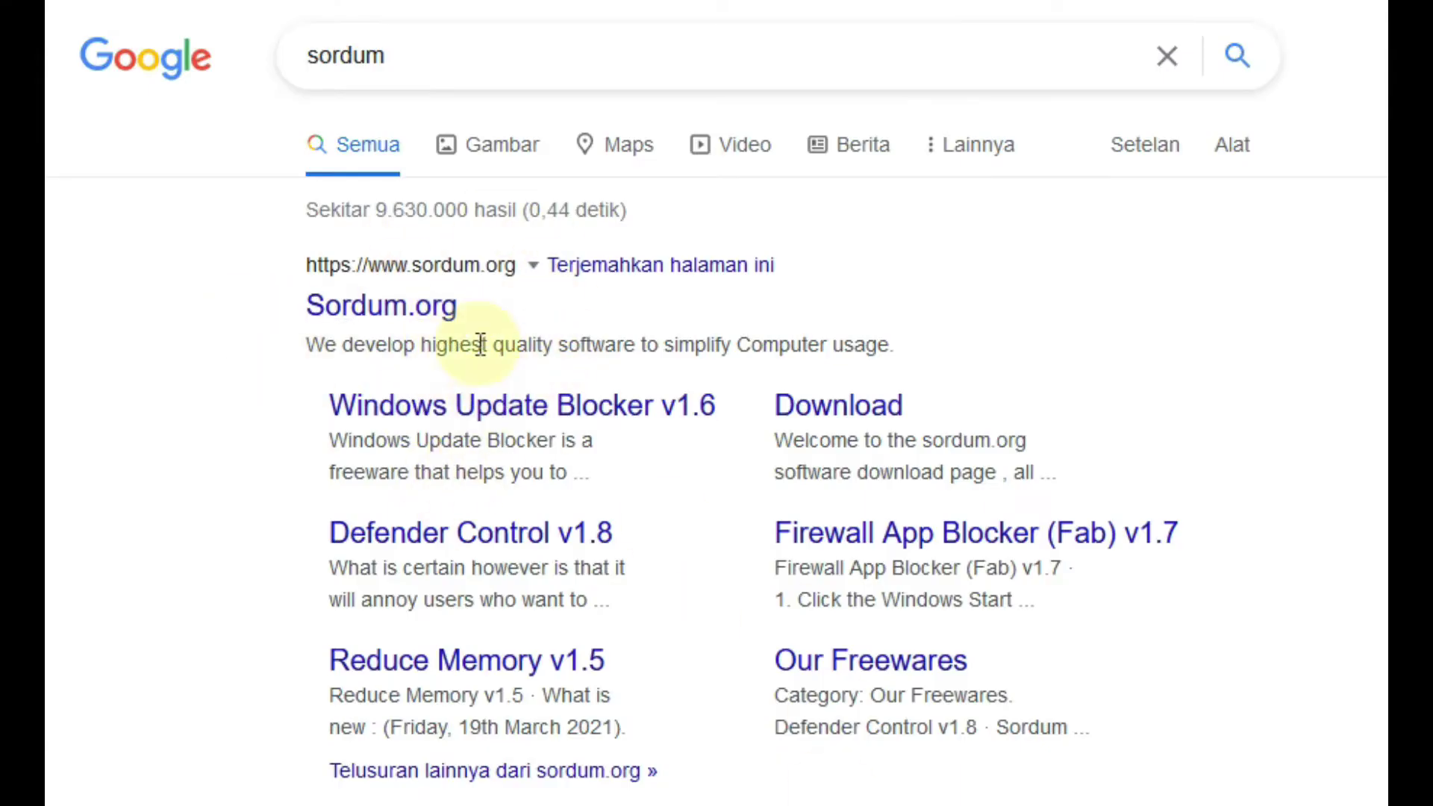
pyautogui.click(446, 318)
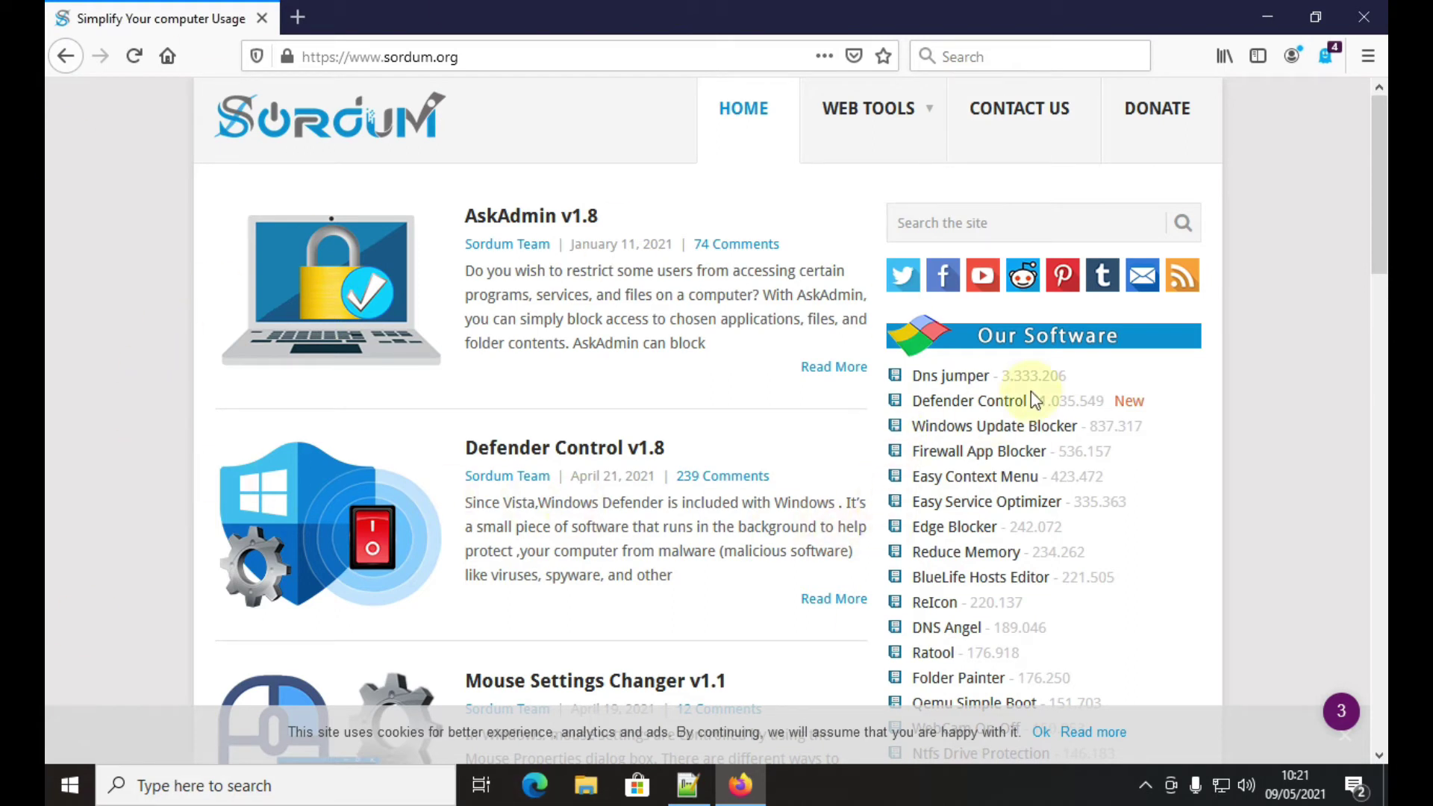
# Step: Browse the Sordum home page and open the Defender Control v1.8 article in a new tab
pyautogui.scroll(-4, 1005, 491)
pyautogui.scroll(-10, 1005, 490)
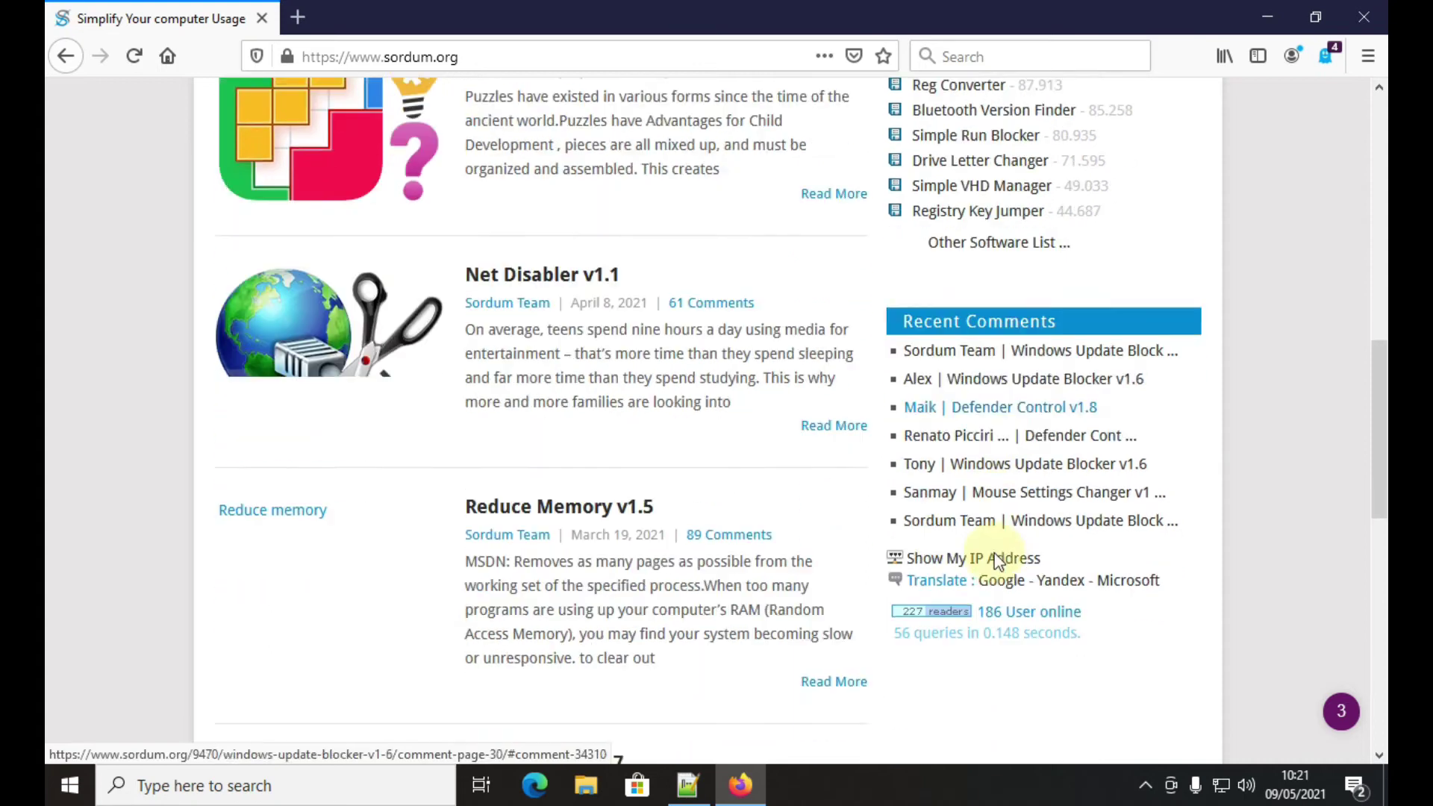
pyautogui.scroll(5, 977, 610)
pyautogui.scroll(10, 970, 612)
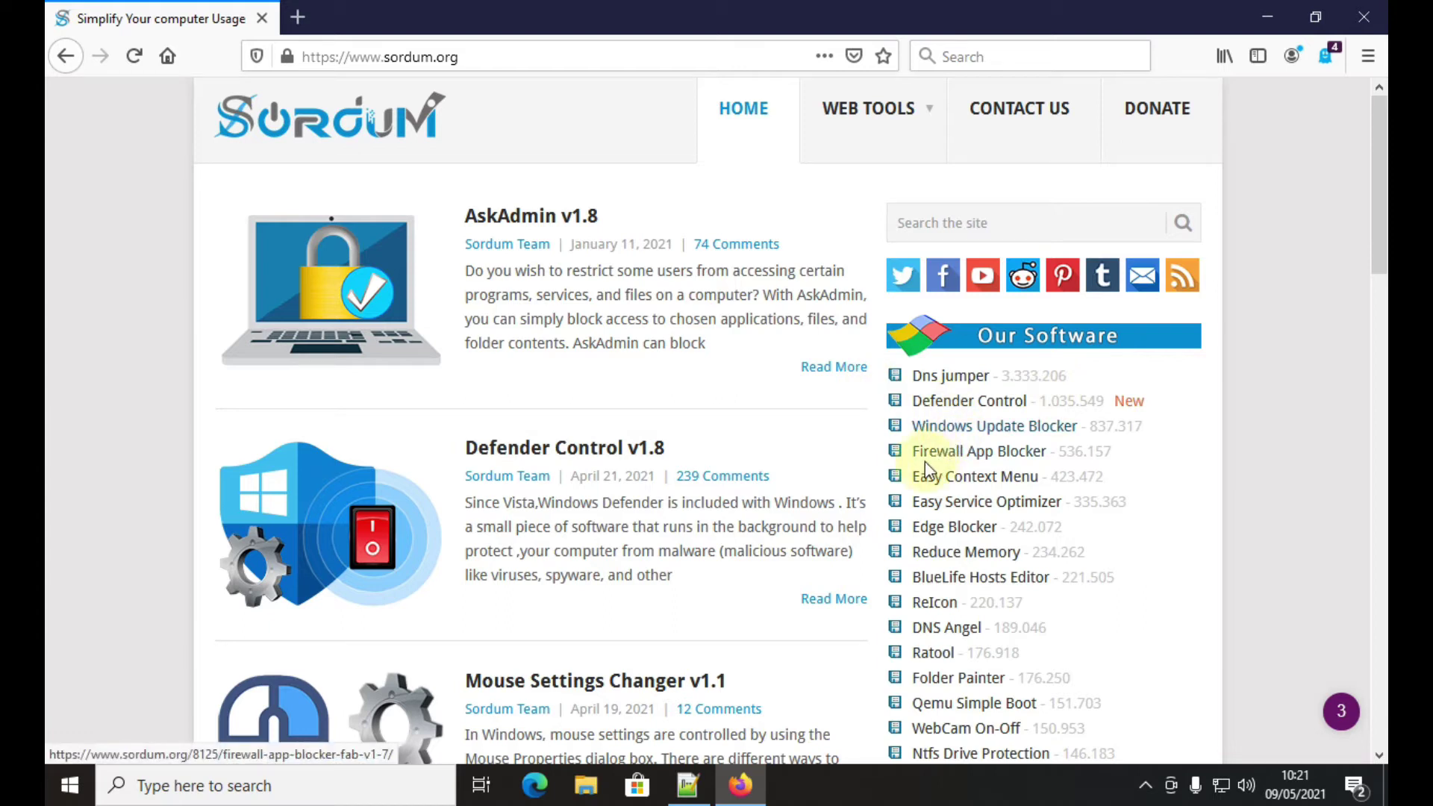
pyautogui.scroll(-2, 657, 542)
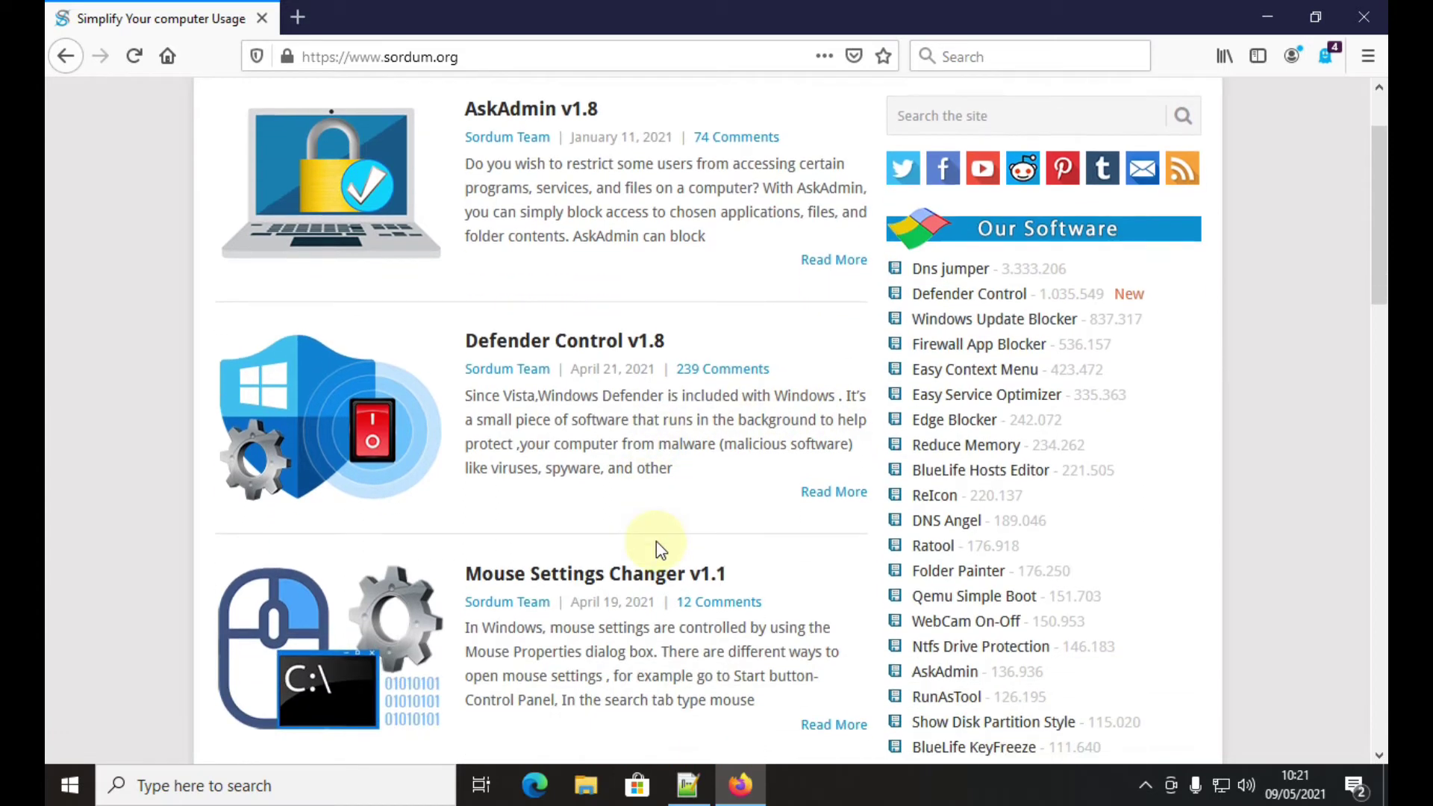
pyautogui.rightClick(553, 342)
pyautogui.click(625, 352)
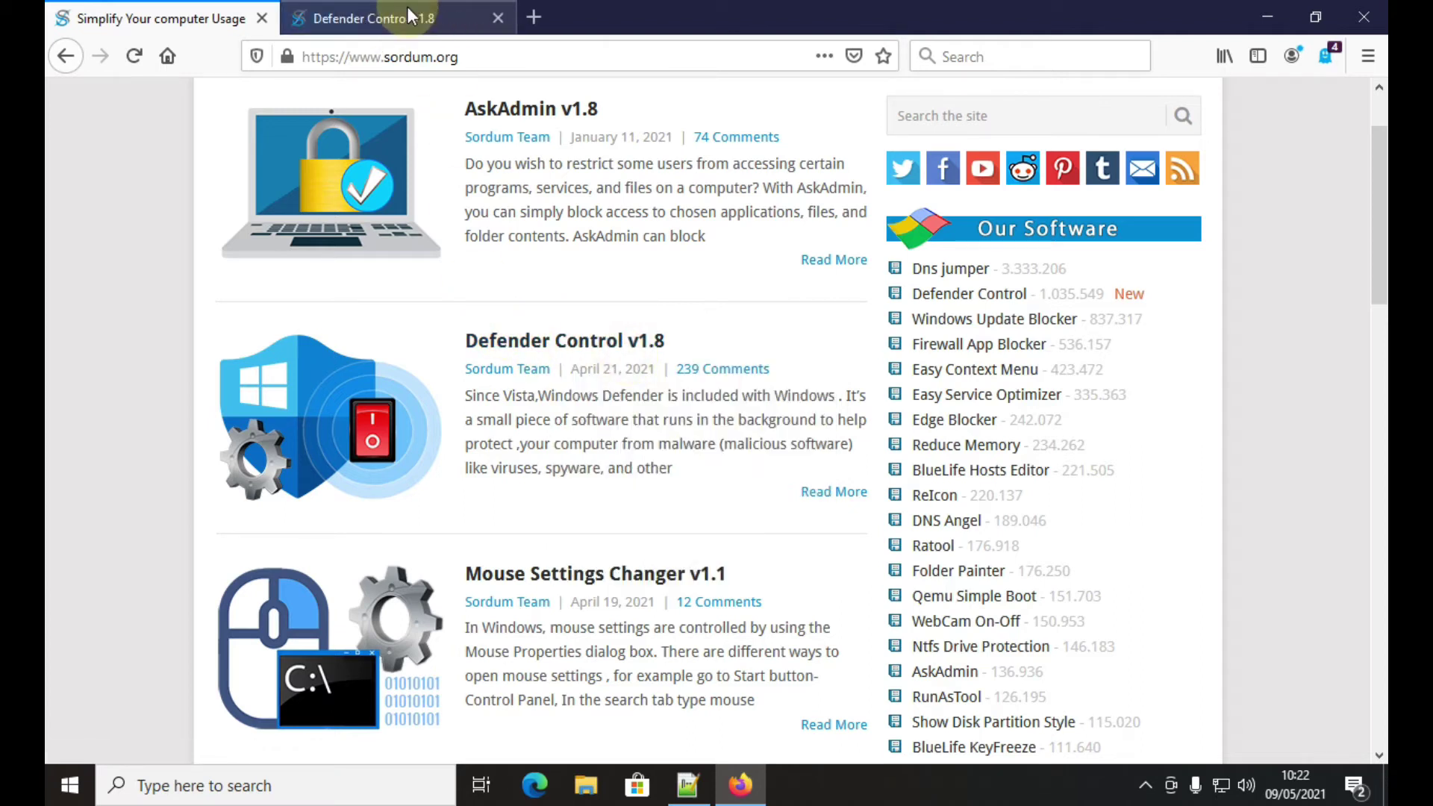
pyautogui.click(409, 16)
# Step: Download Defender Control v1.8 from its article page and save the dControl.zip file
pyautogui.scroll(-10, 701, 545)
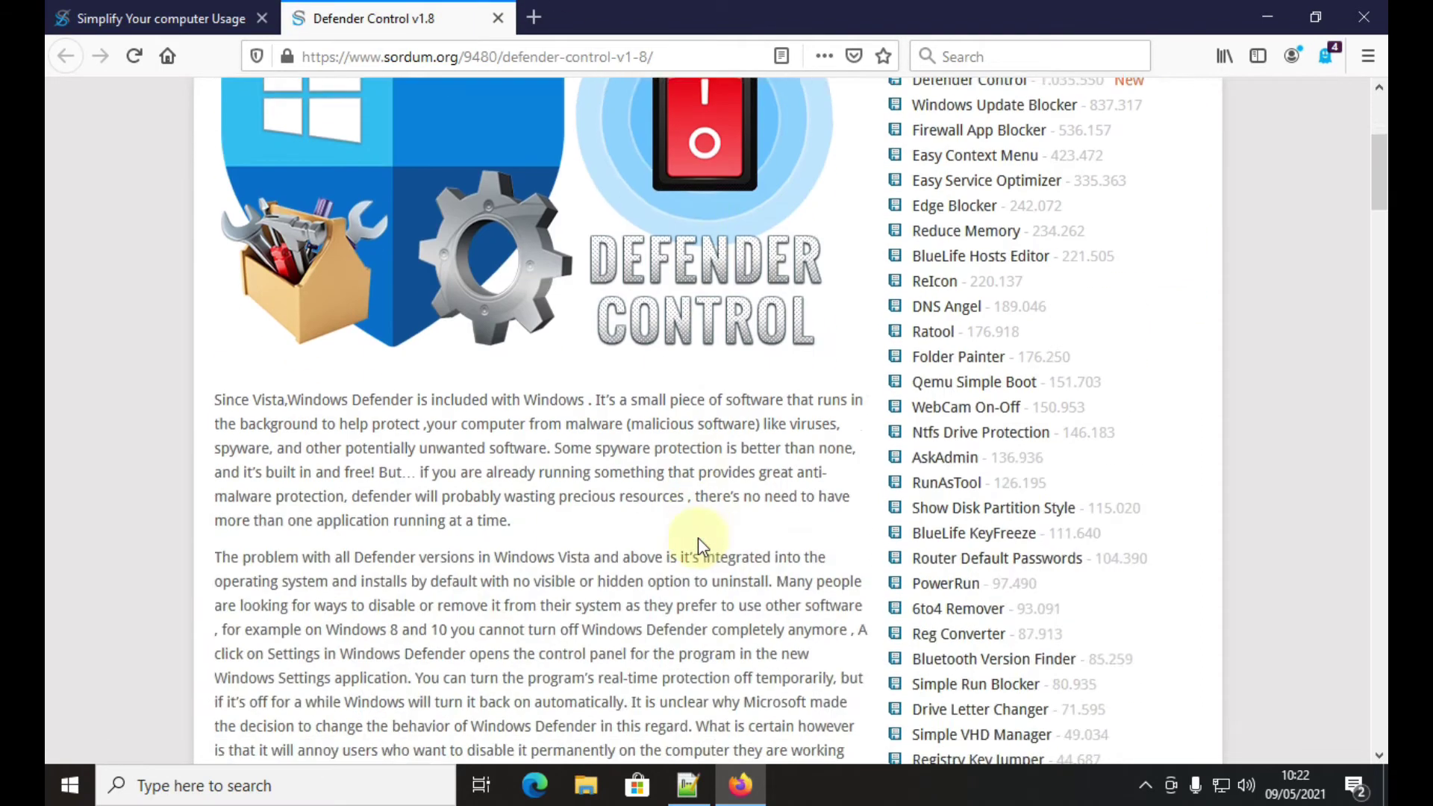
pyautogui.scroll(-16, 630, 471)
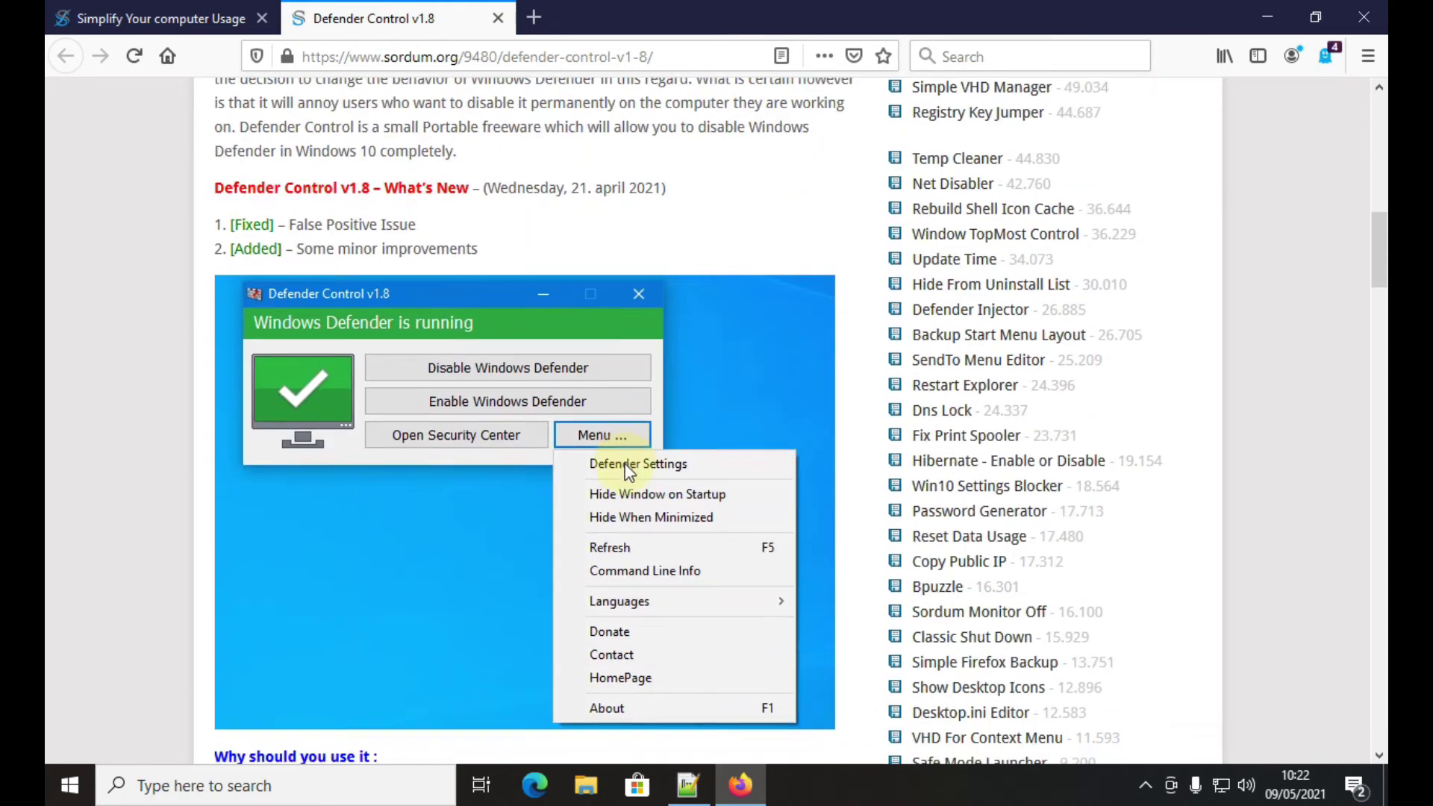
pyautogui.scroll(-9, 640, 463)
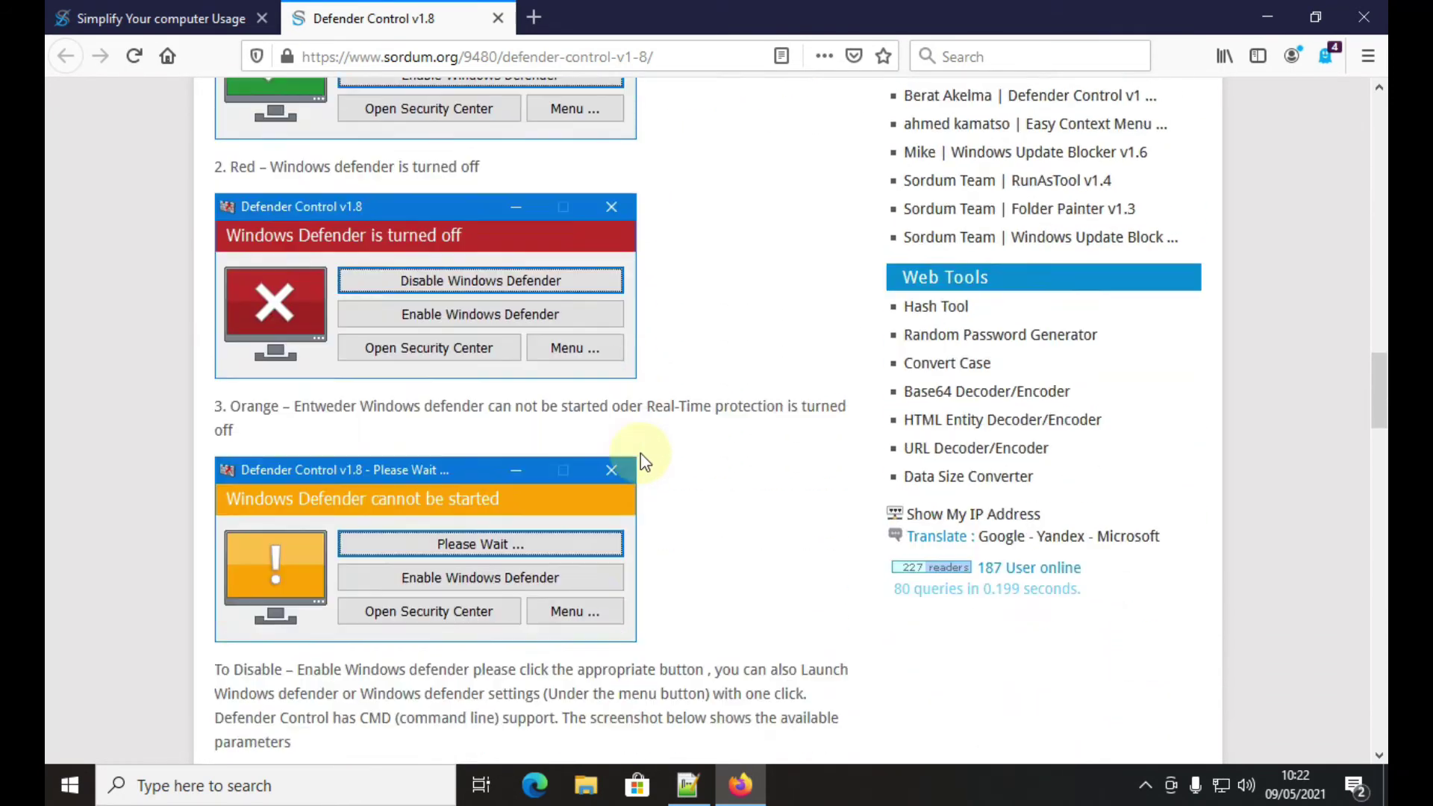
pyautogui.scroll(-8, 690, 448)
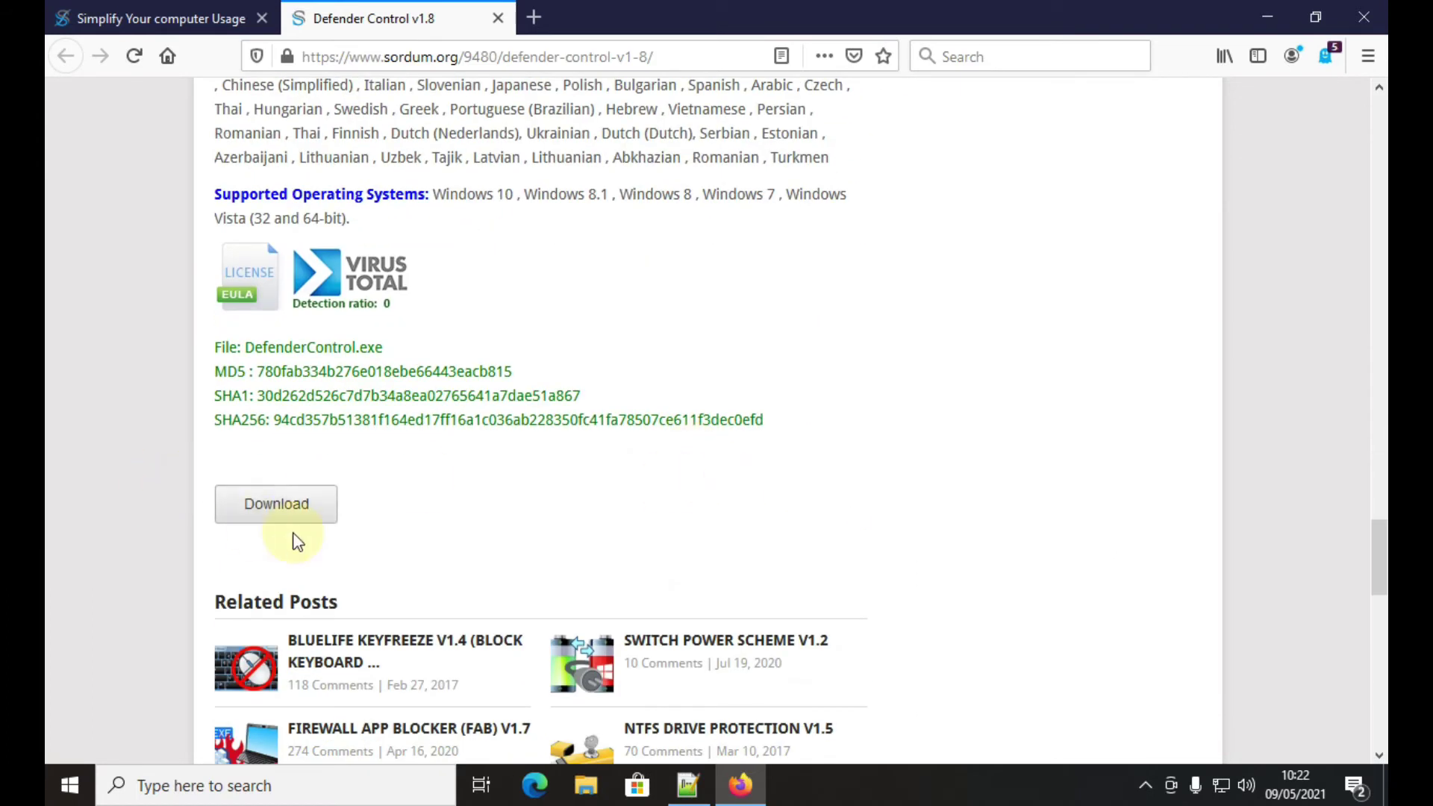
pyautogui.click(295, 520)
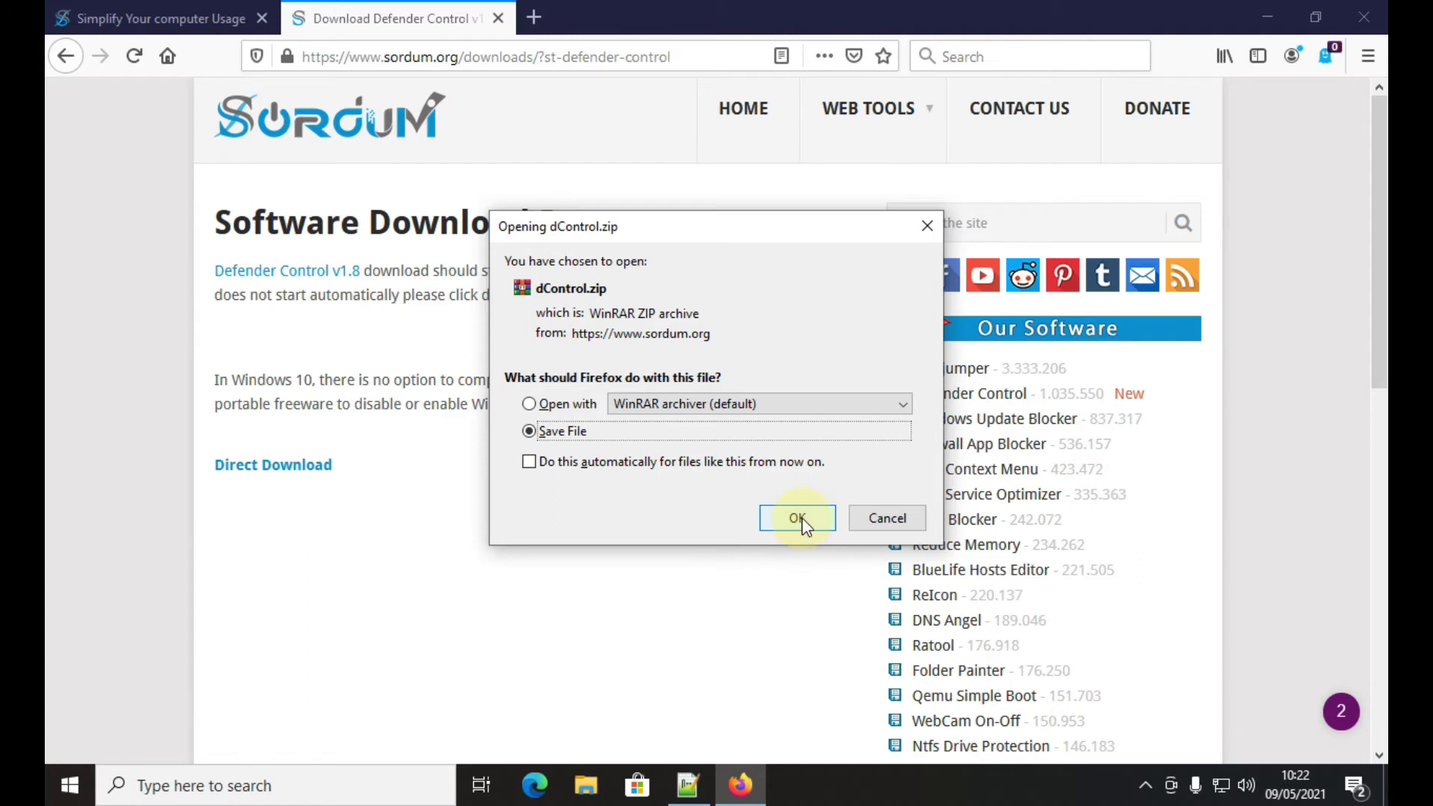
pyautogui.click(801, 527)
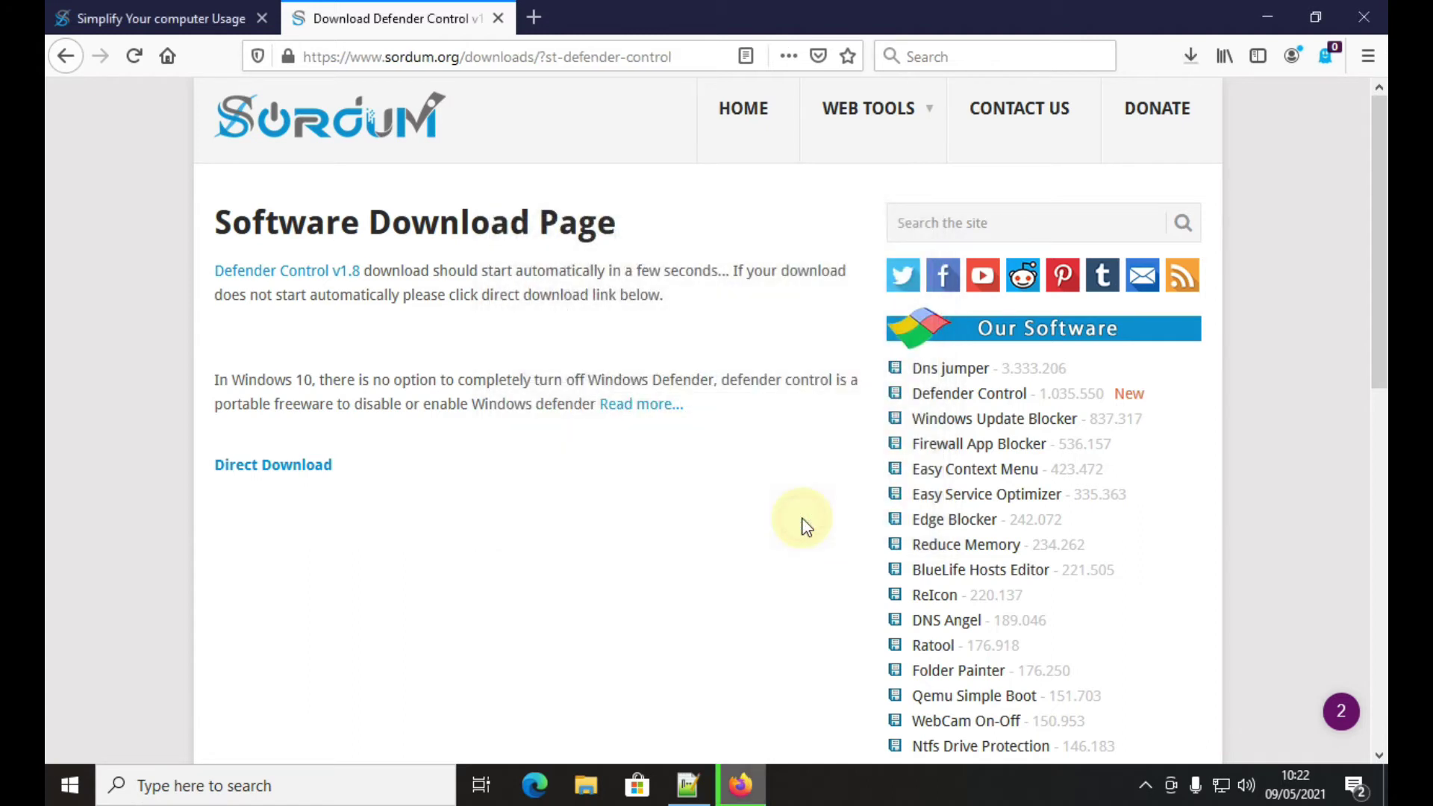
# Step: Open the downloaded dControl.zip from its containing folder and run dControl.exe from the archive's dControl folder
pyautogui.click(1190, 59)
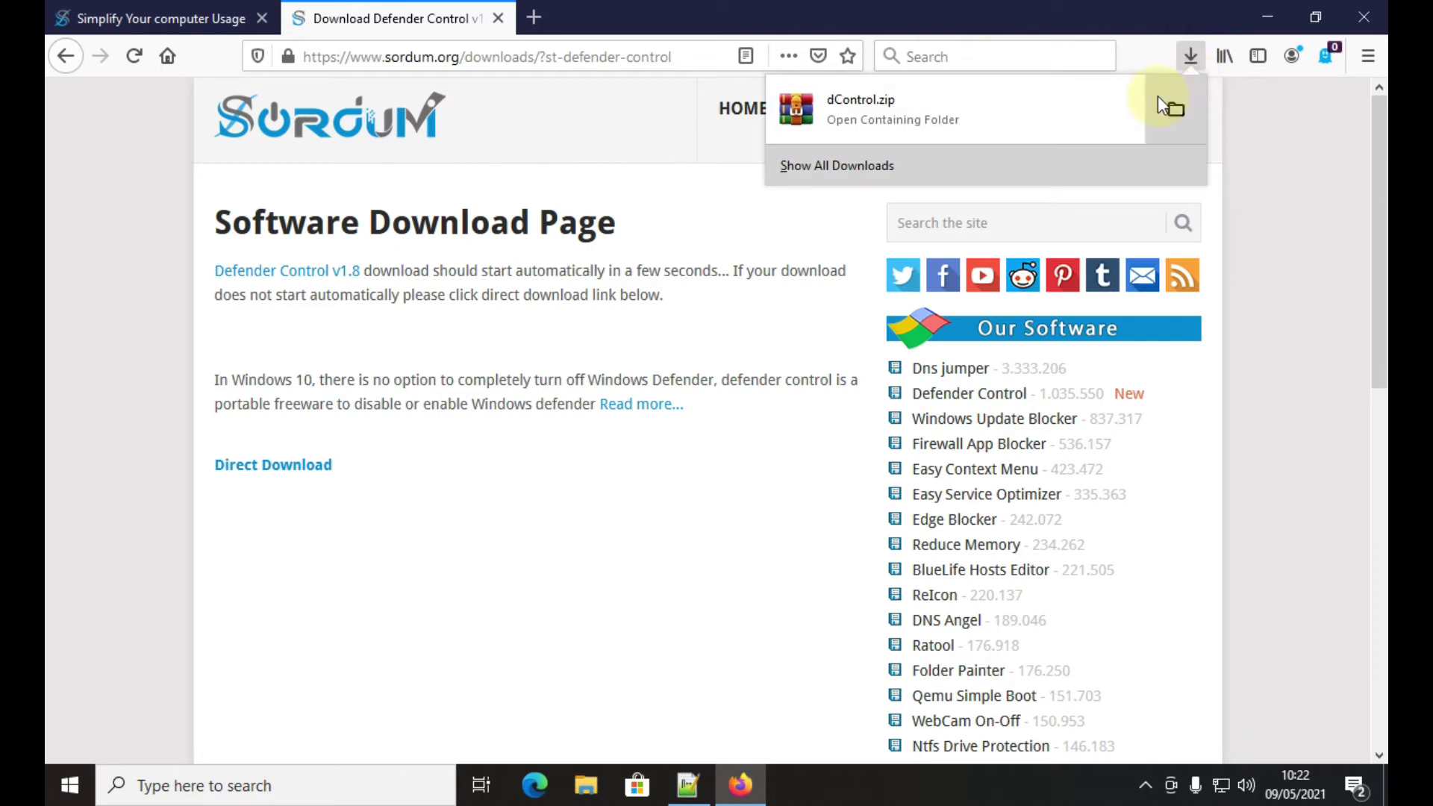
pyautogui.click(1178, 110)
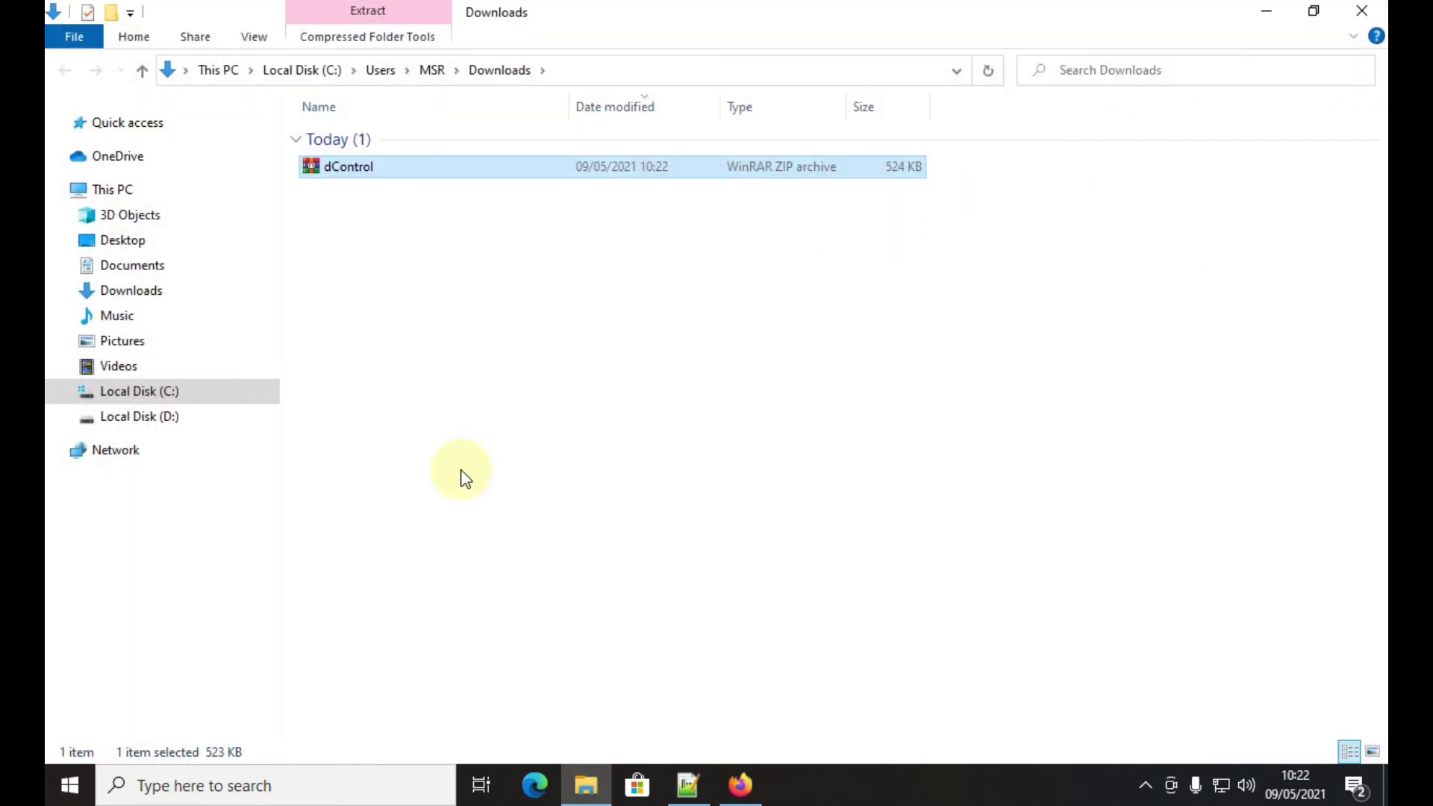
pyautogui.doubleClick(363, 171)
pyautogui.moveTo(569, 169); pyautogui.dragTo(606, 191)
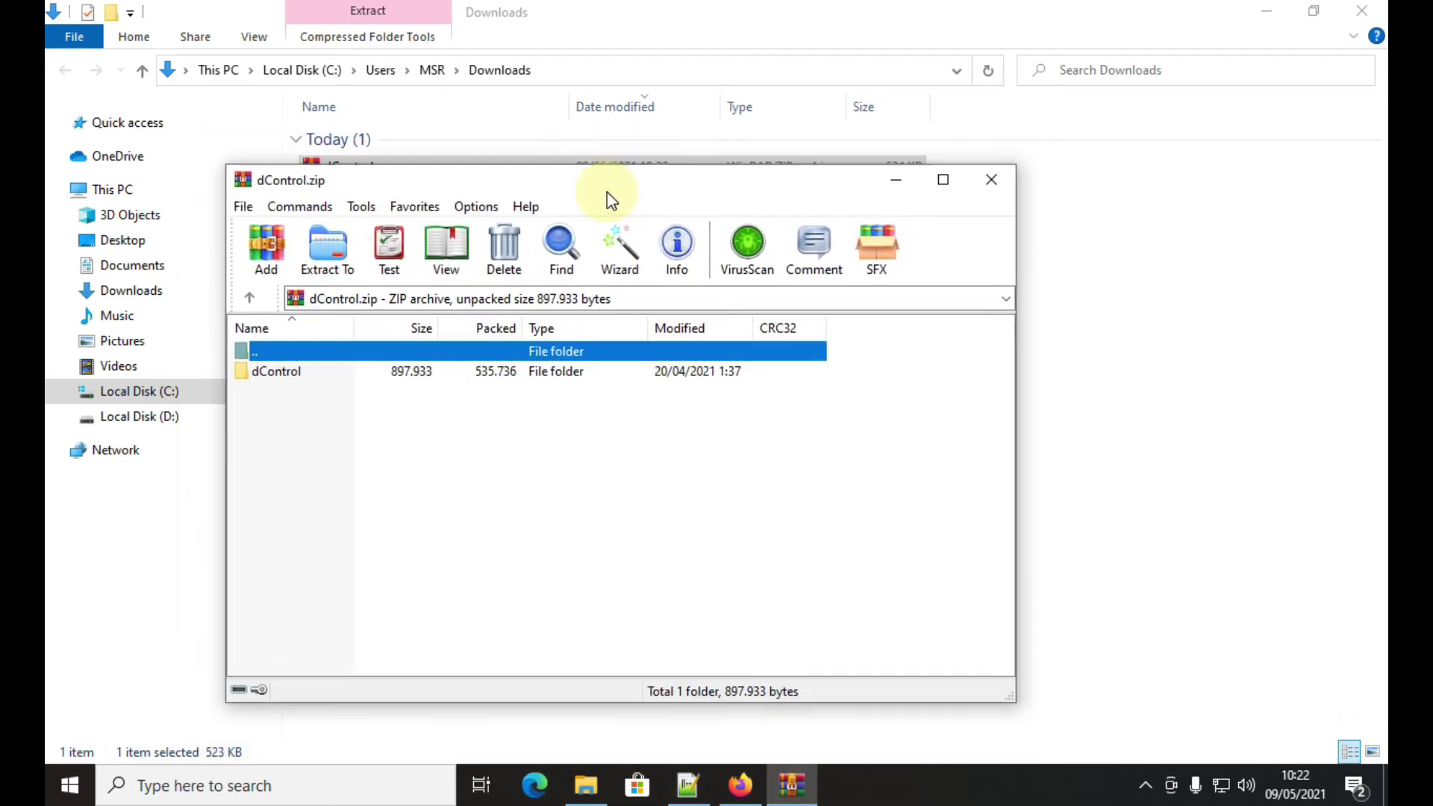
pyautogui.doubleClick(290, 373)
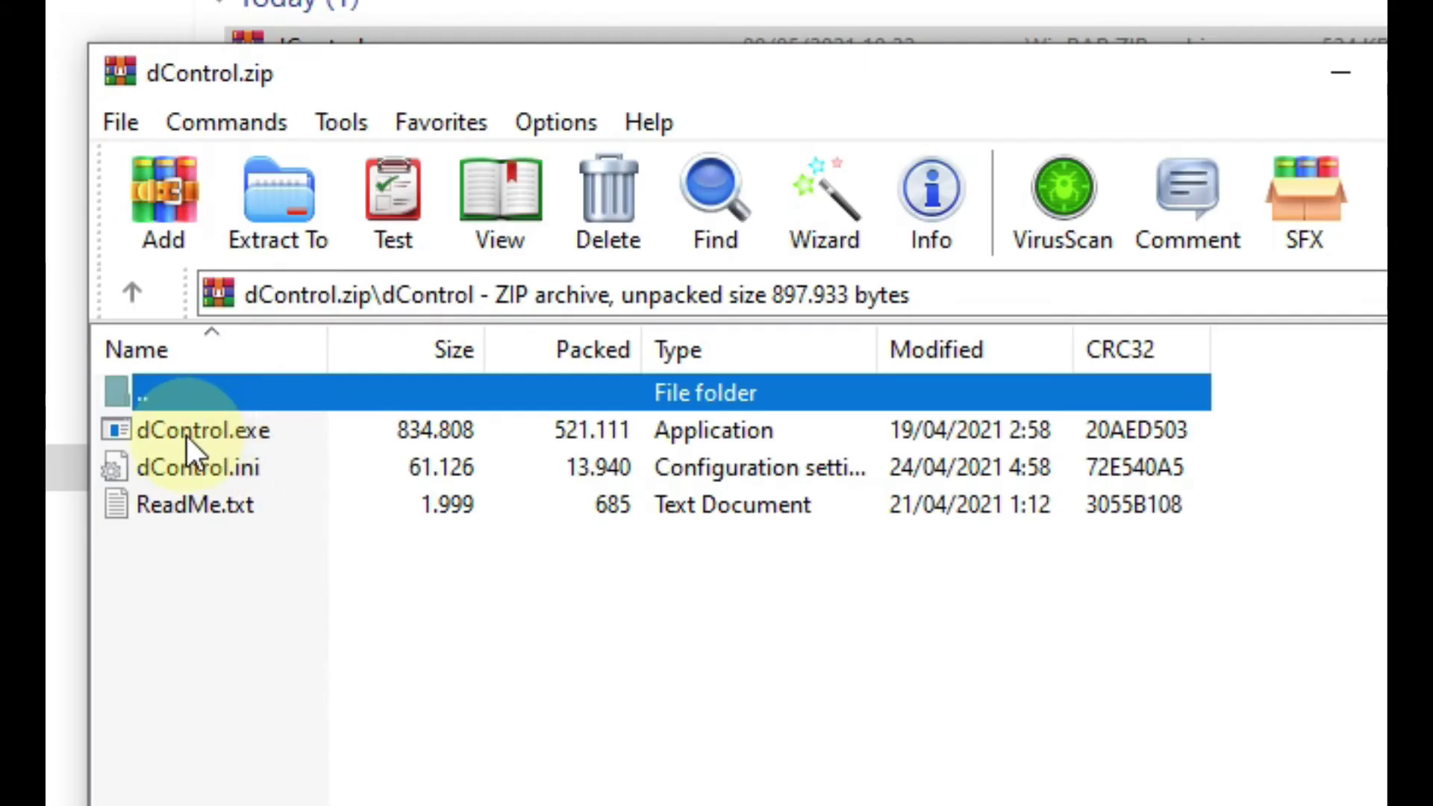
pyautogui.click(187, 435)
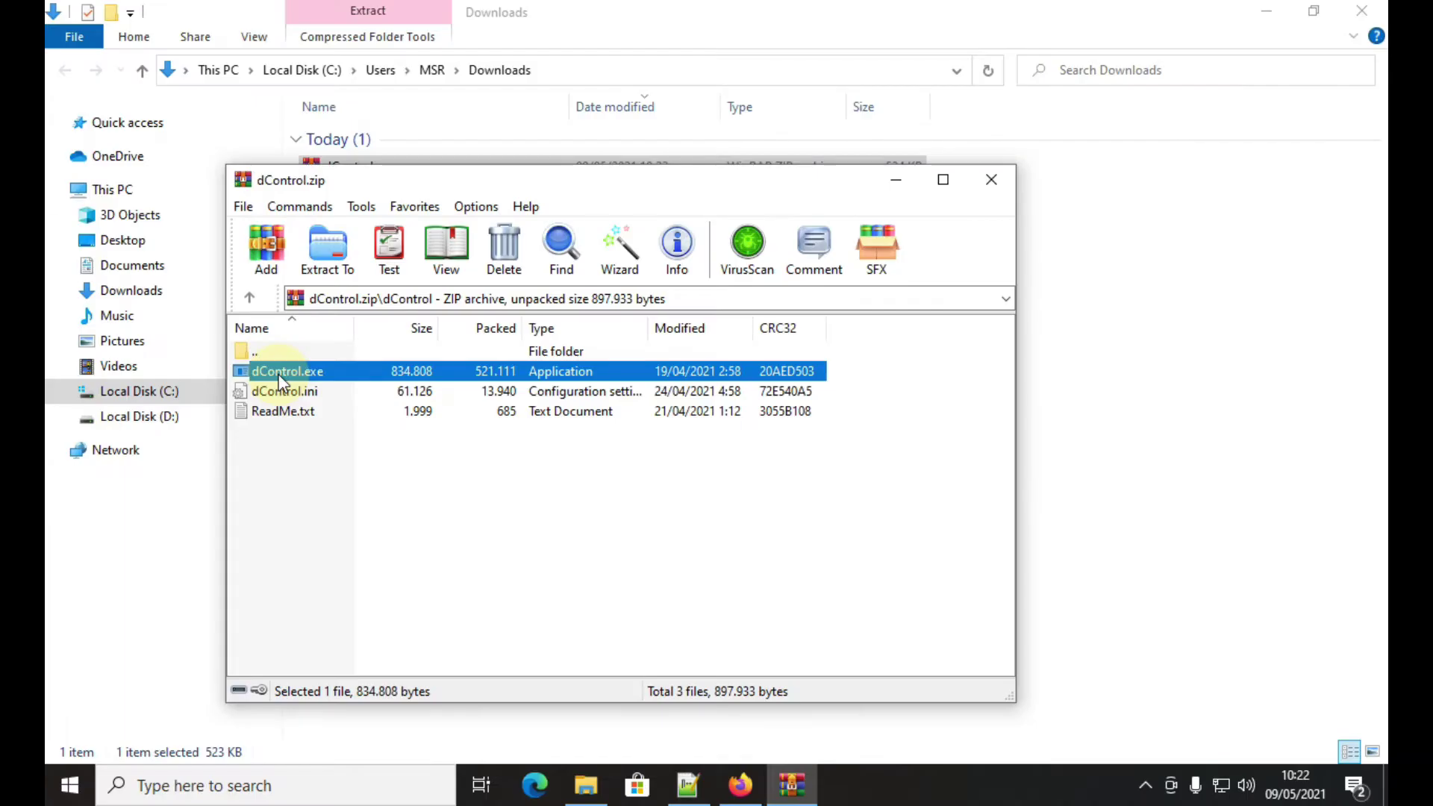
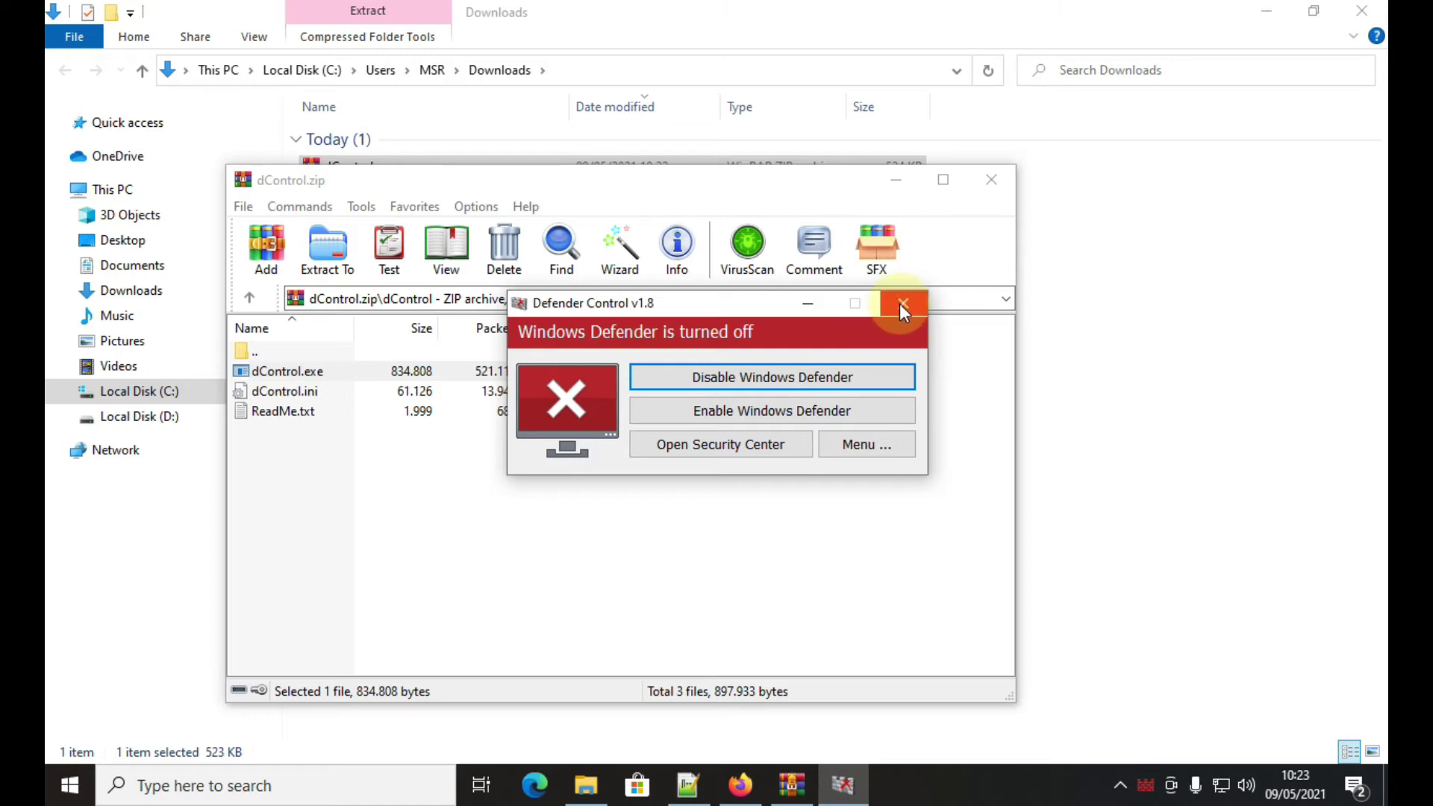
# Step: Close Defender Control, the dControl.zip archive window and the Downloads folder
pyautogui.click(900, 306)
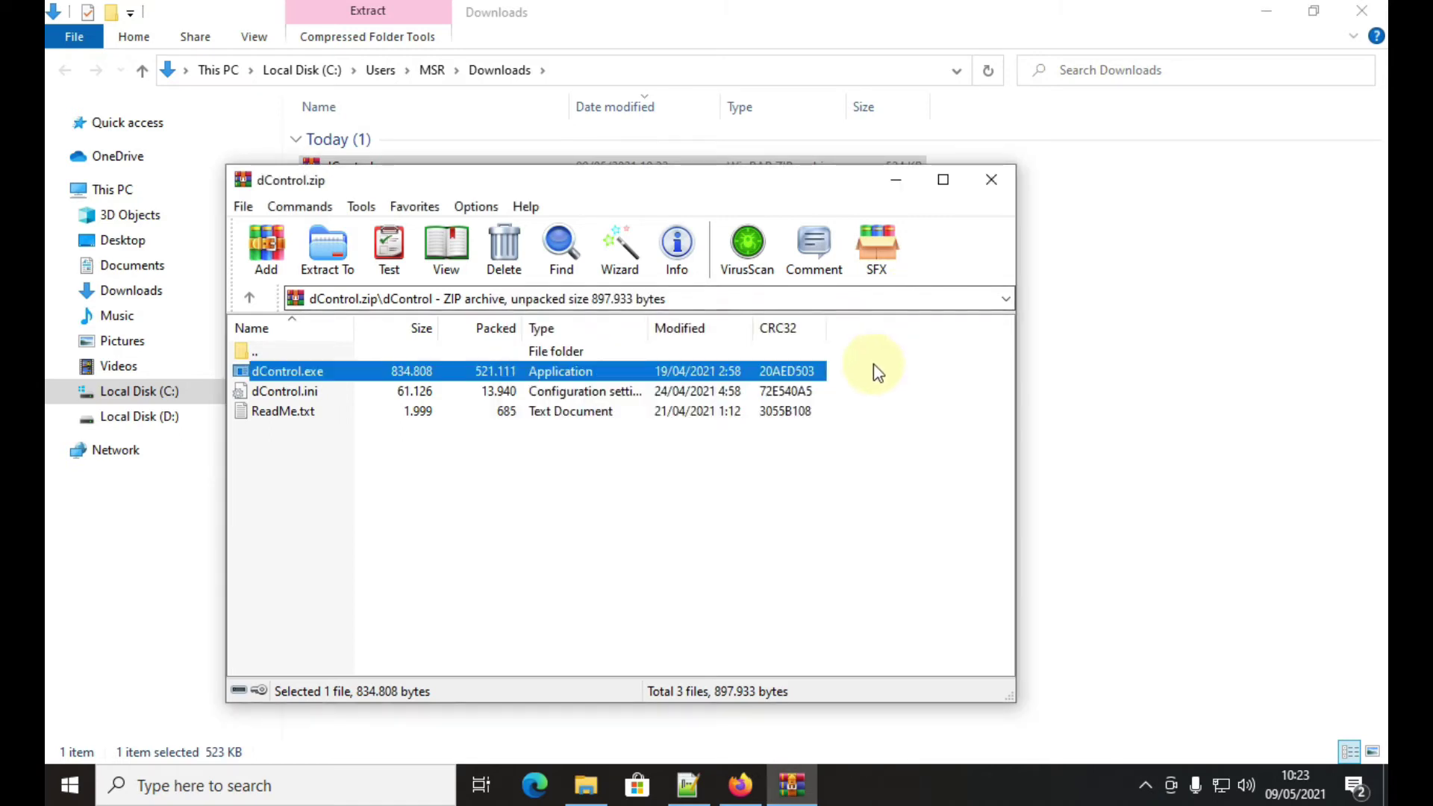
pyautogui.click(989, 183)
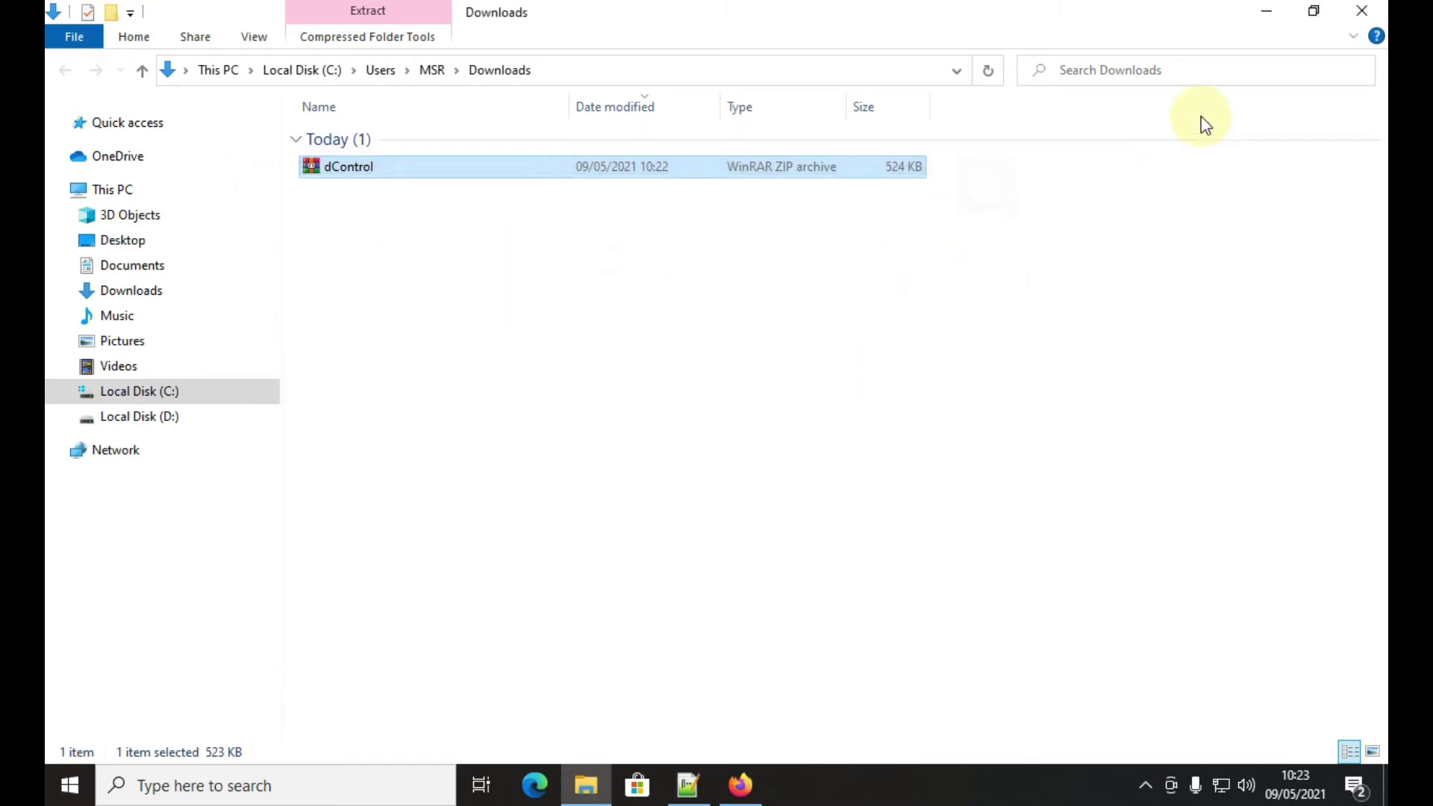
pyautogui.click(1361, 11)
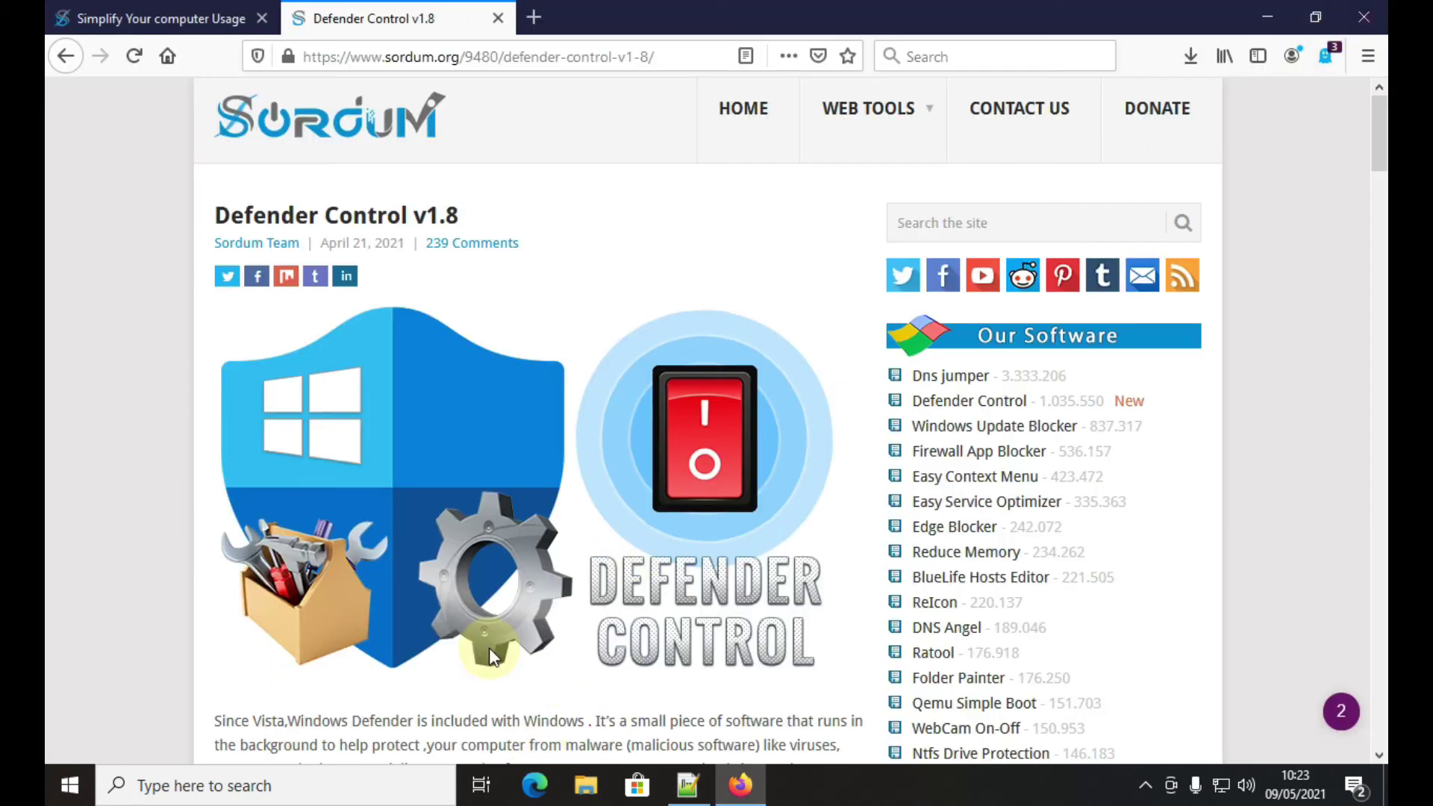
# Step: Check the Virus & threat protection status in Windows Security, and close the window
pyautogui.click(69, 785)
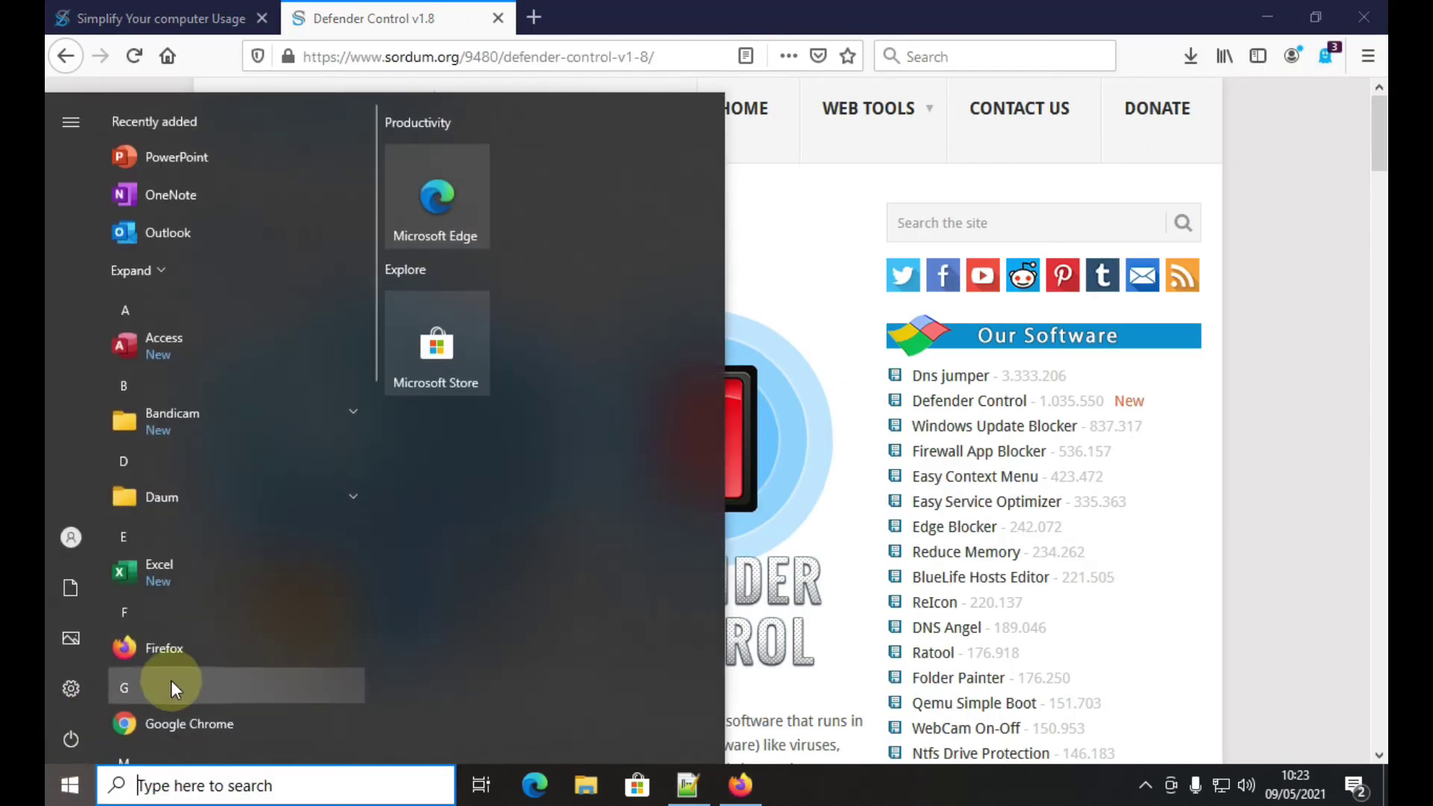
pyautogui.scroll(-10, 172, 679)
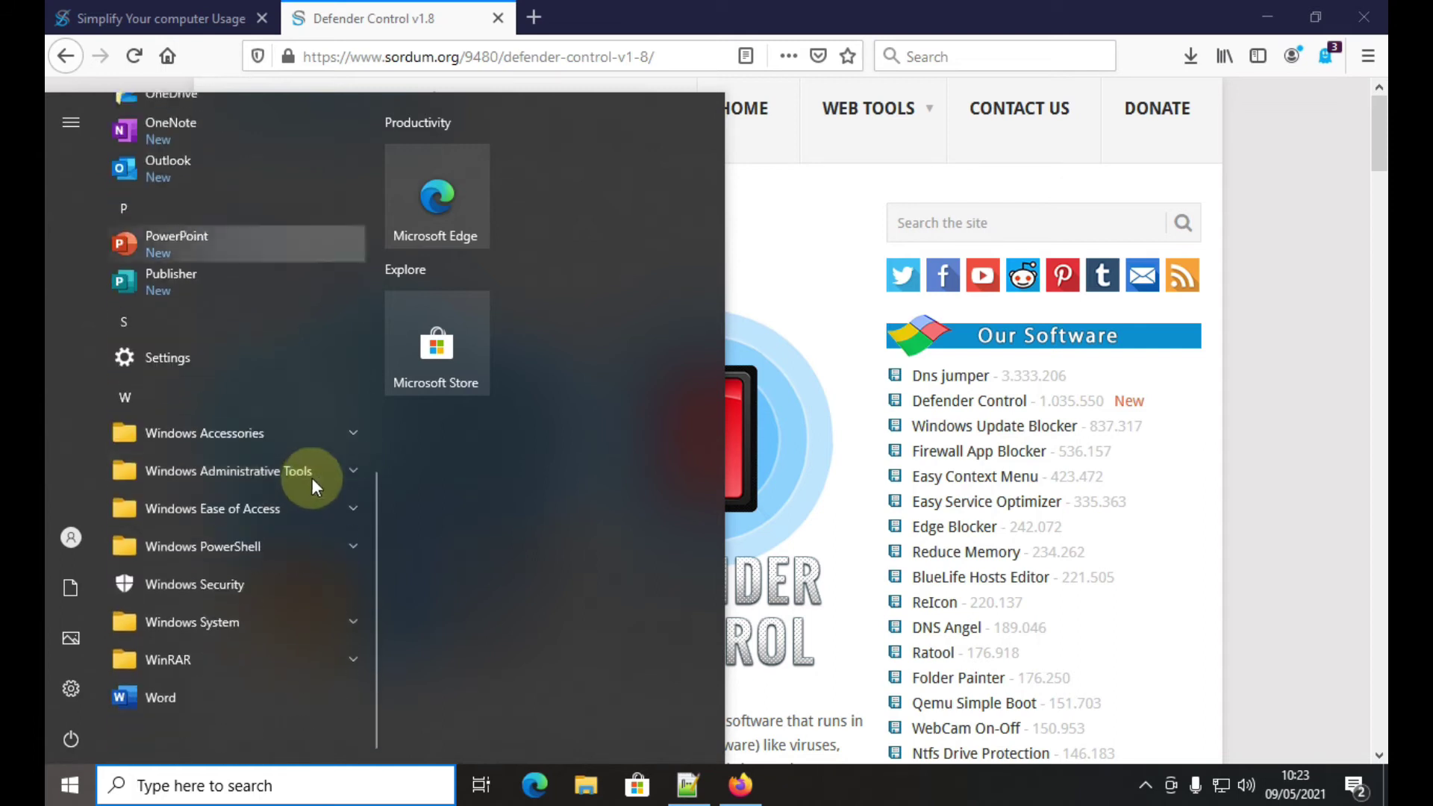
pyautogui.click(197, 577)
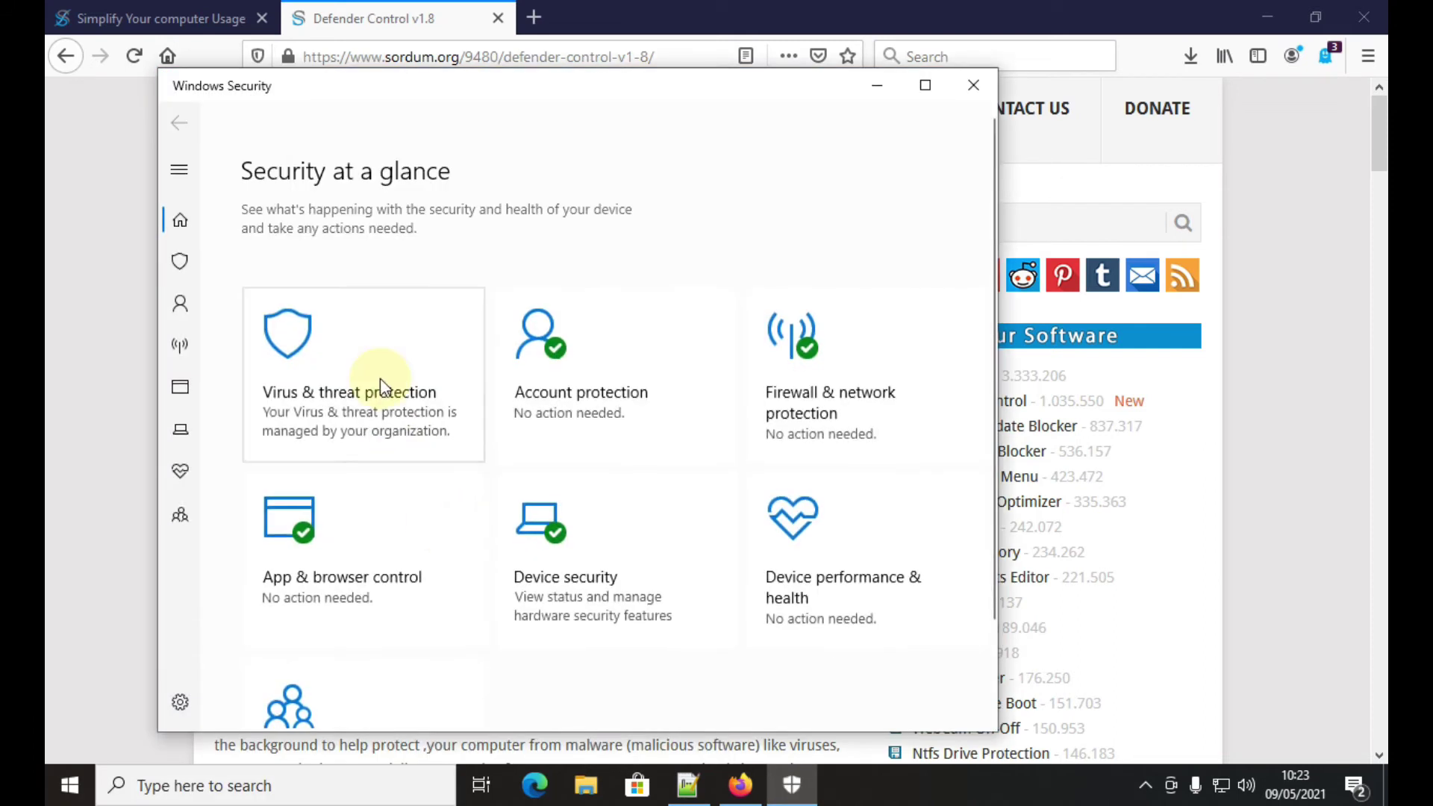
pyautogui.click(379, 378)
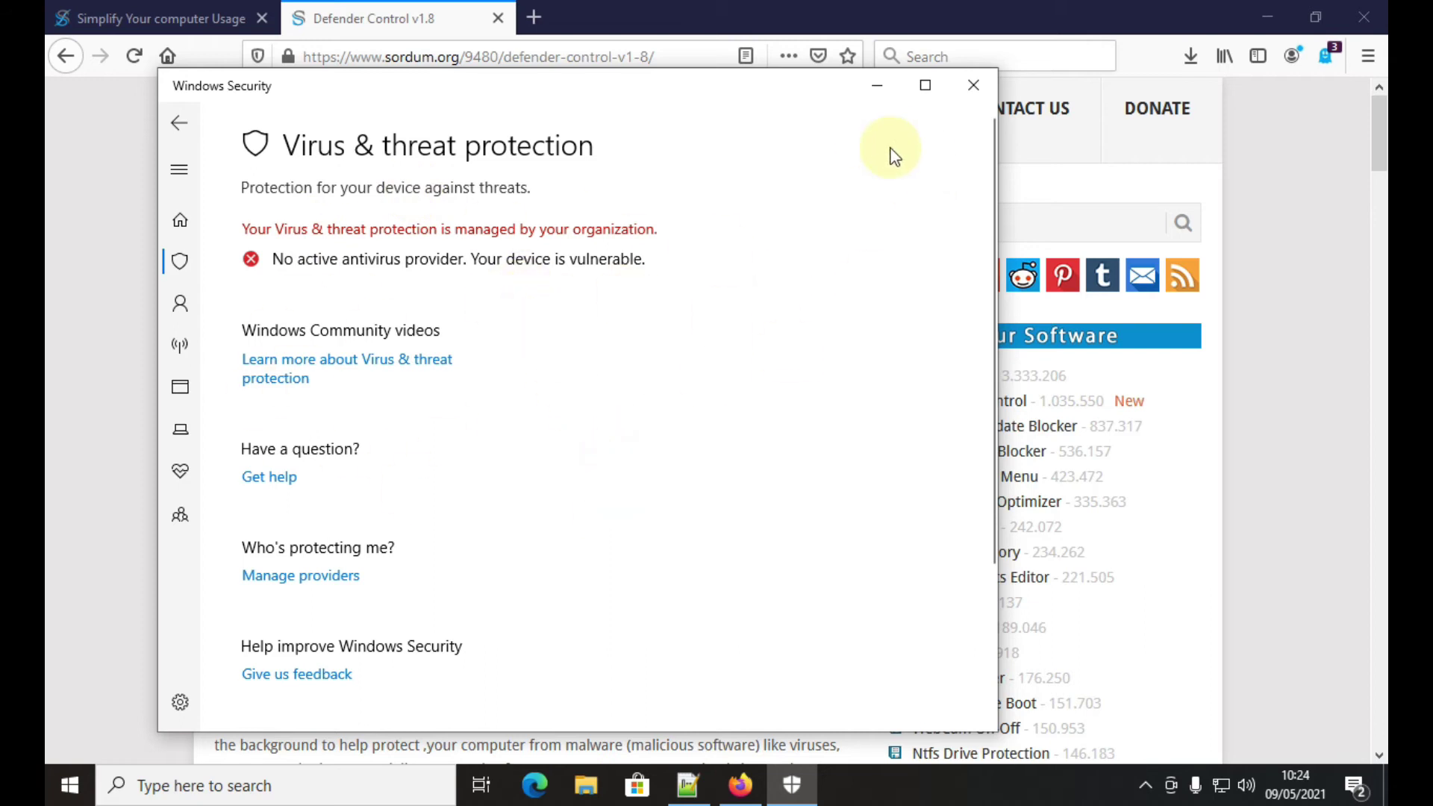
pyautogui.click(973, 85)
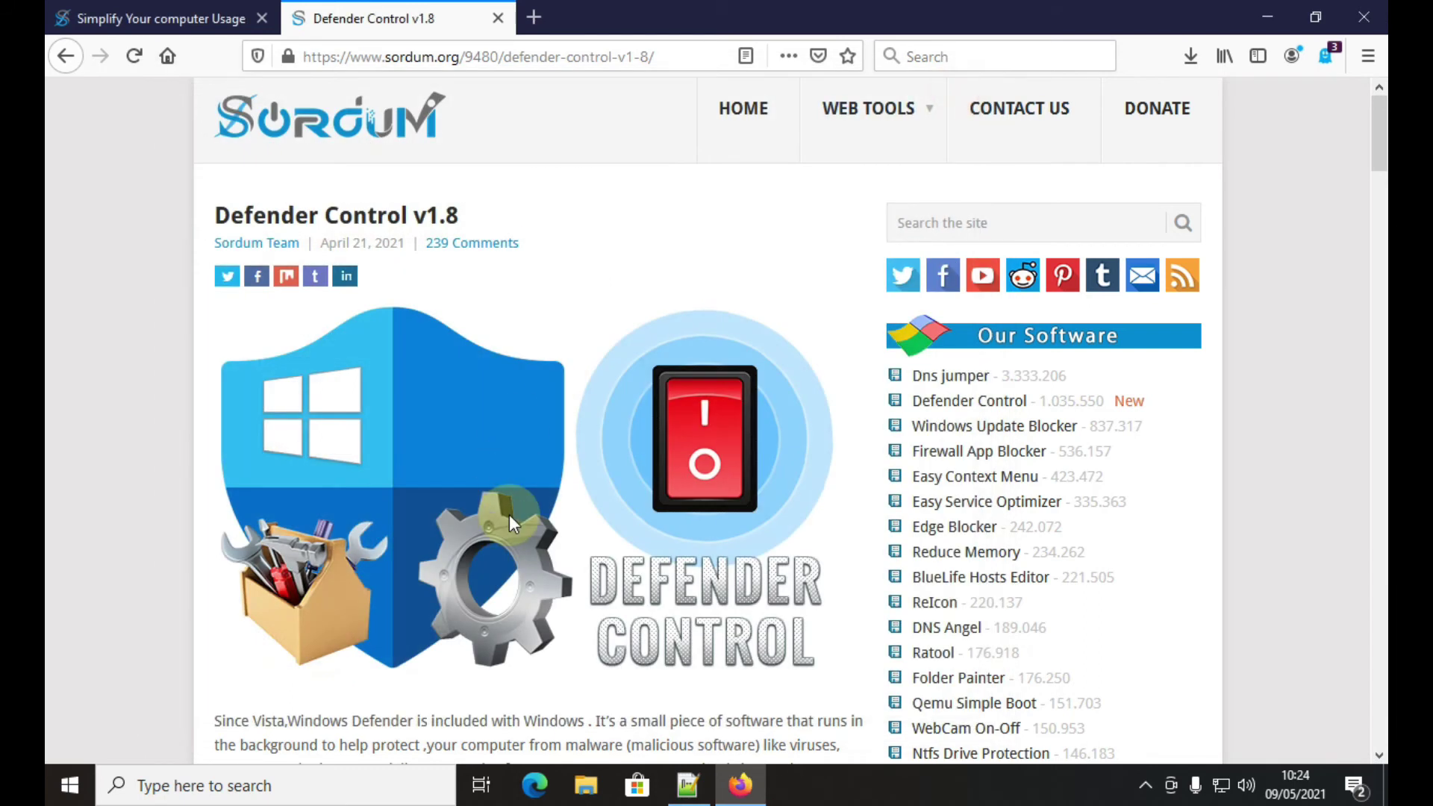
# Step: Open the Windows Update Blocker page from the Sordum software list
pyautogui.scroll(-5, 633, 575)
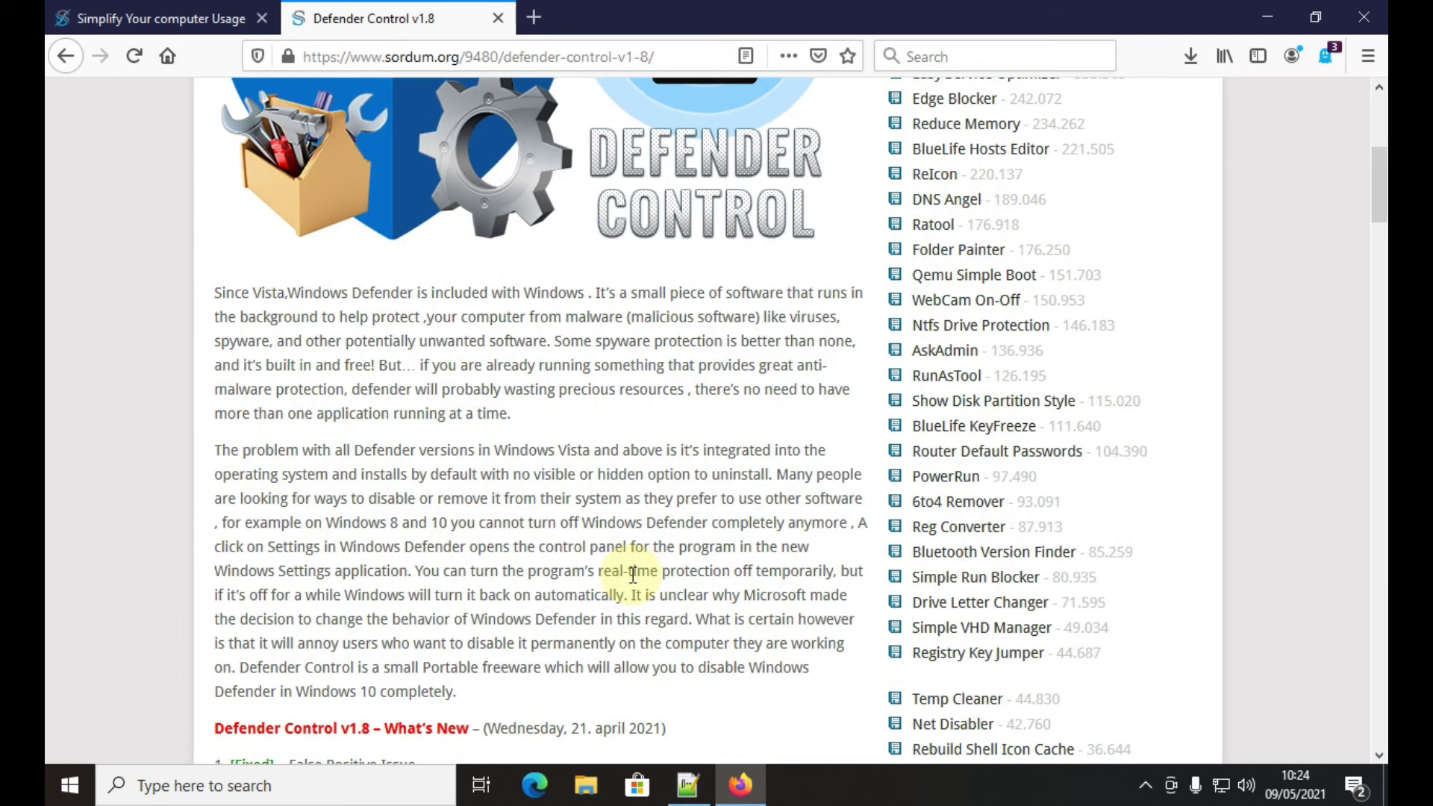
pyautogui.scroll(4, 633, 575)
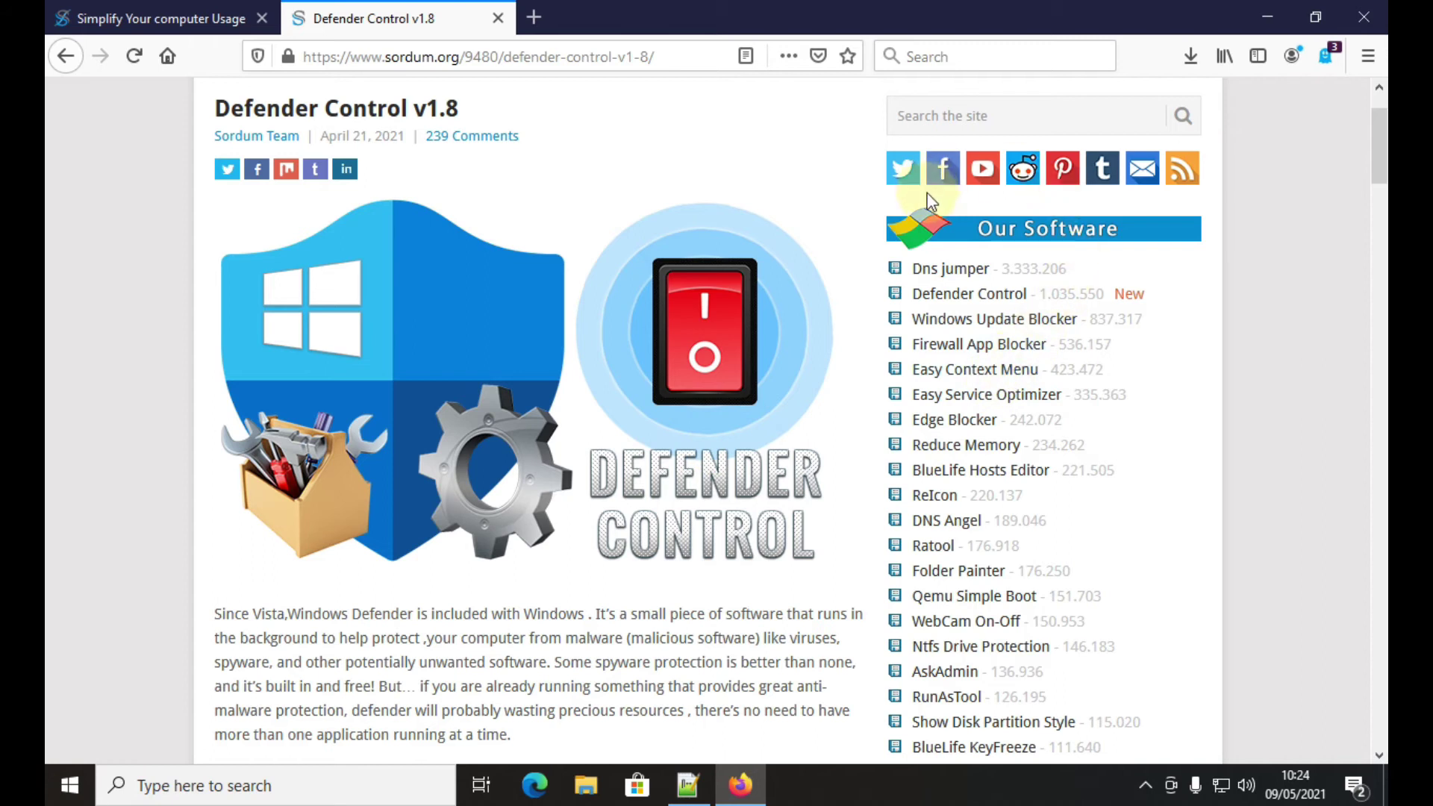
pyautogui.click(954, 327)
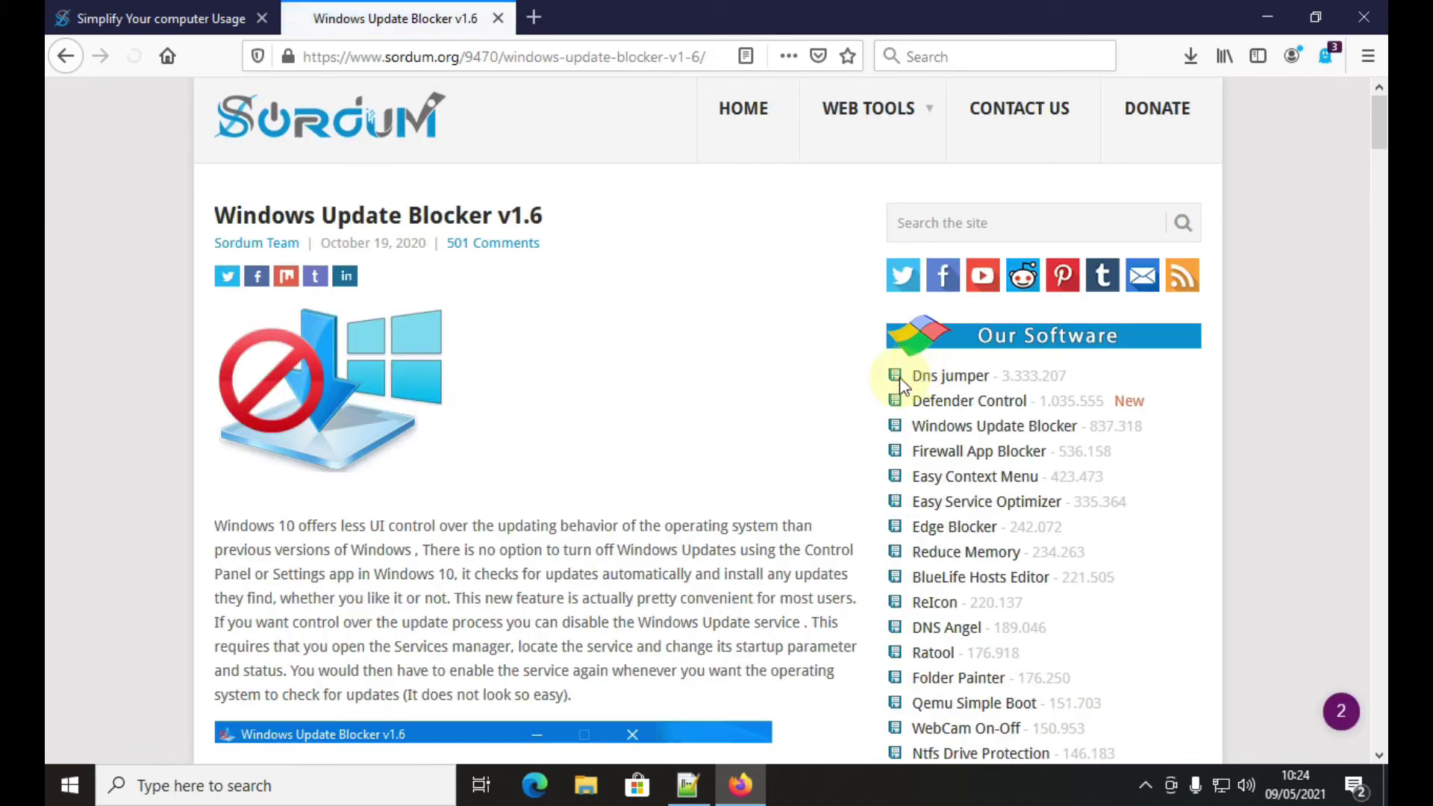
# Step: Download Windows Update Blocker v1.6 as Wub.zip and open the folder containing the saved file
pyautogui.scroll(-12, 520, 543)
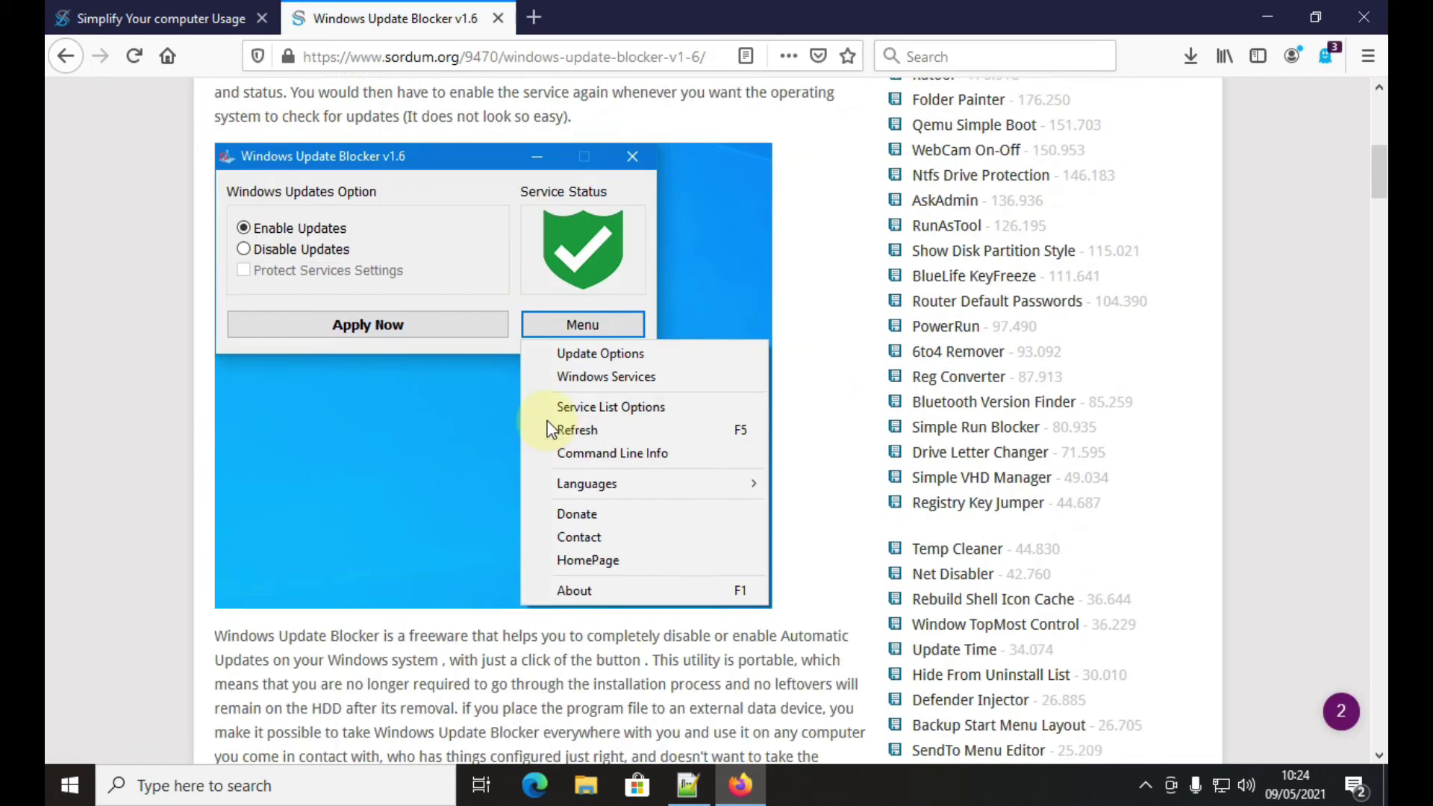
pyautogui.scroll(-20, 548, 423)
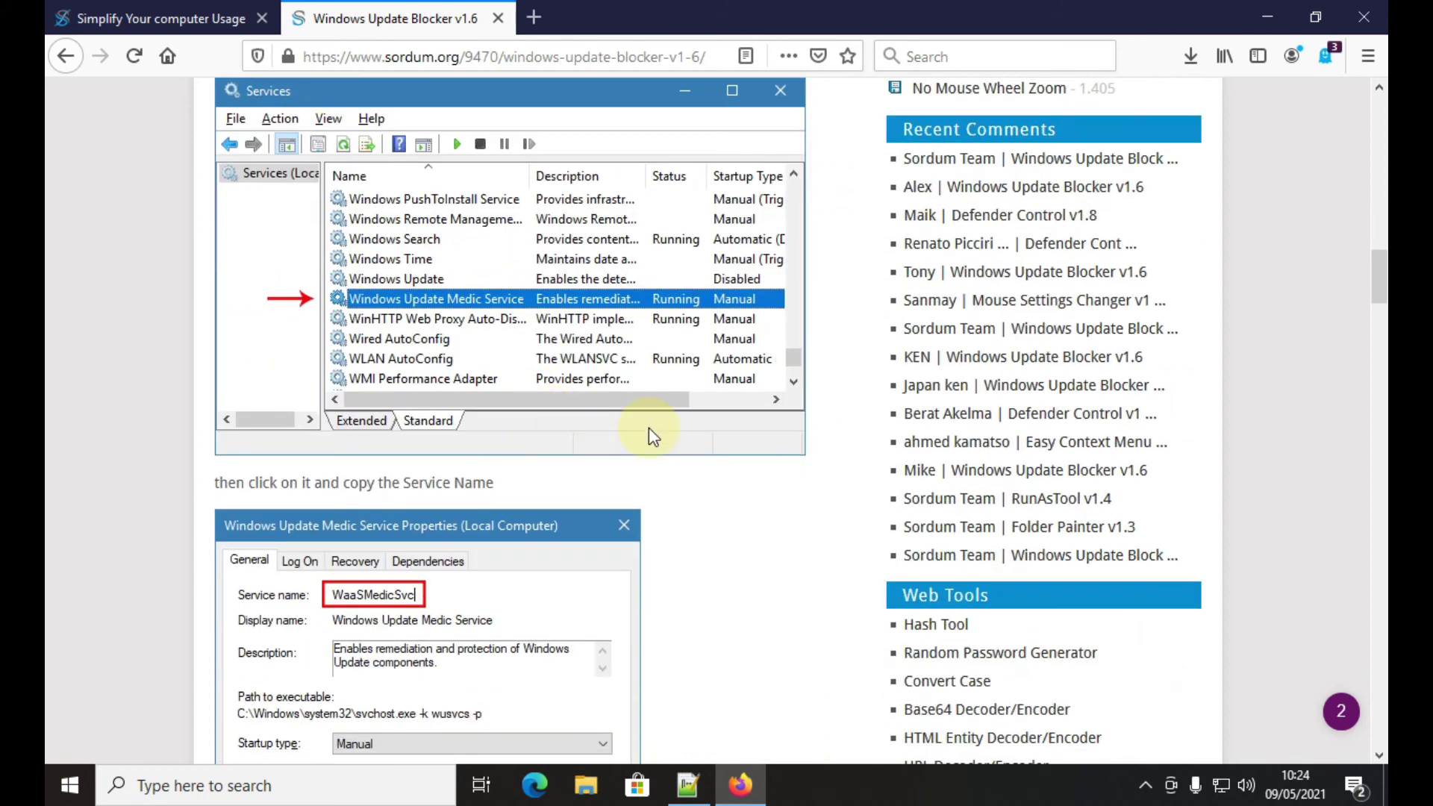
pyautogui.scroll(-14, 659, 459)
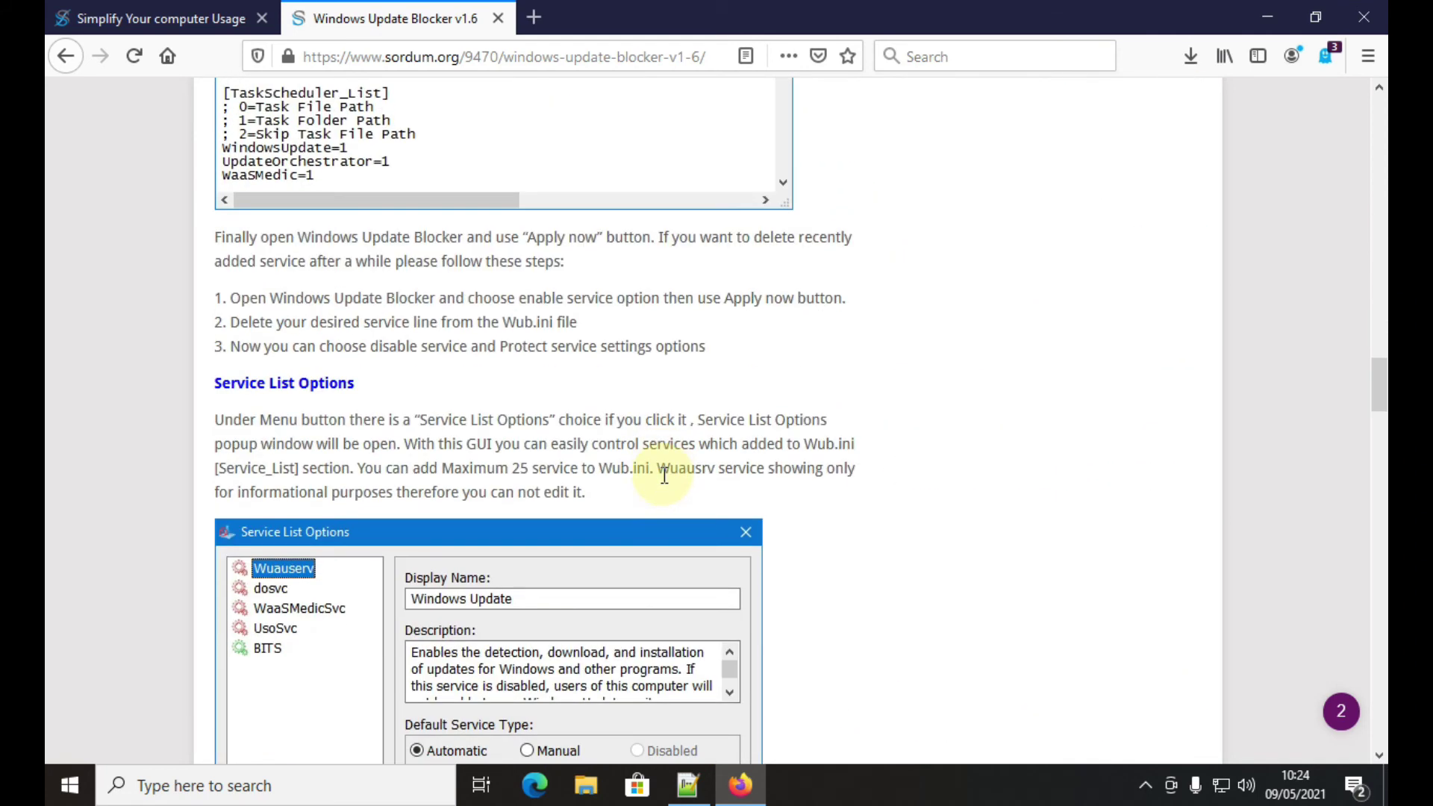
pyautogui.scroll(-5, 667, 488)
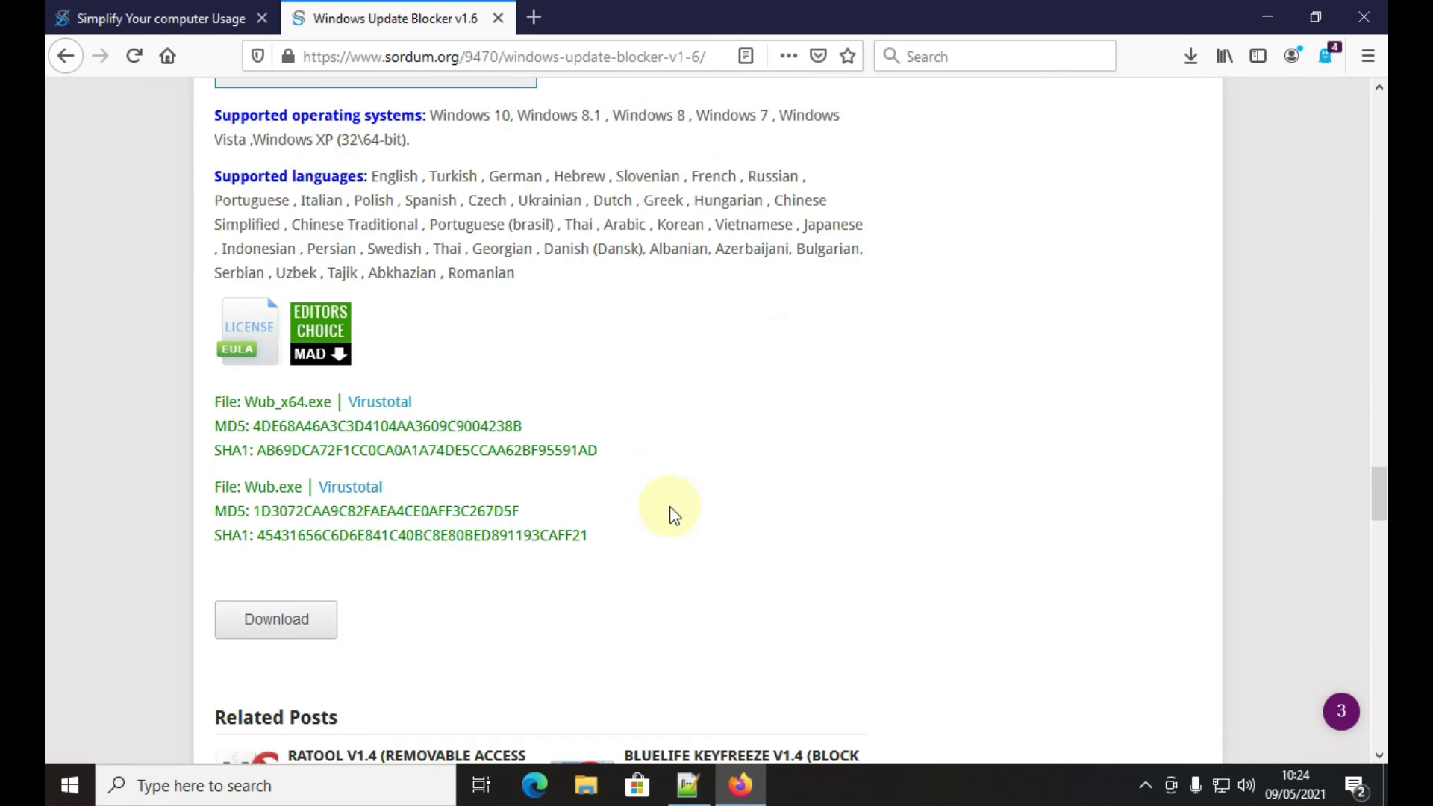
pyautogui.click(297, 631)
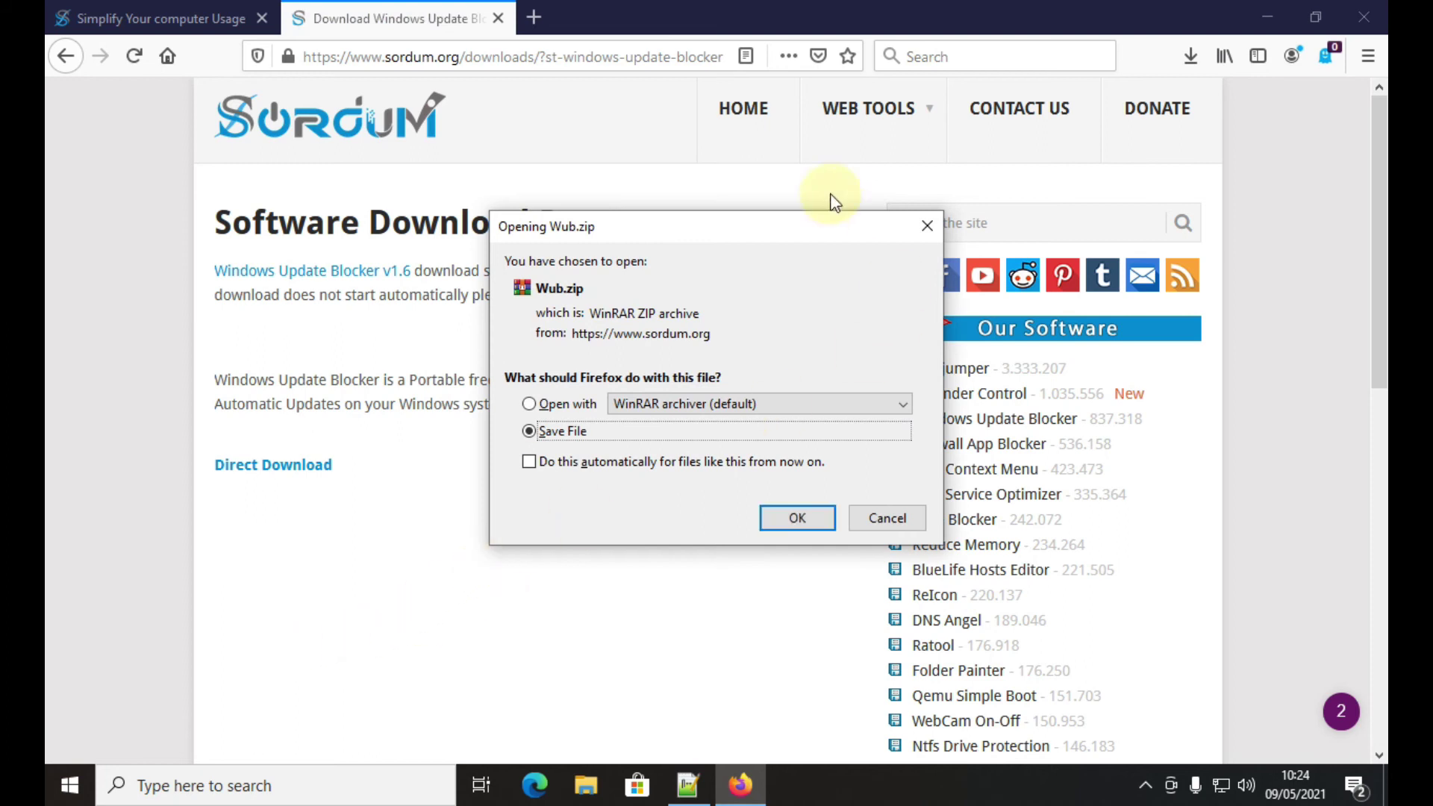
pyautogui.click(806, 520)
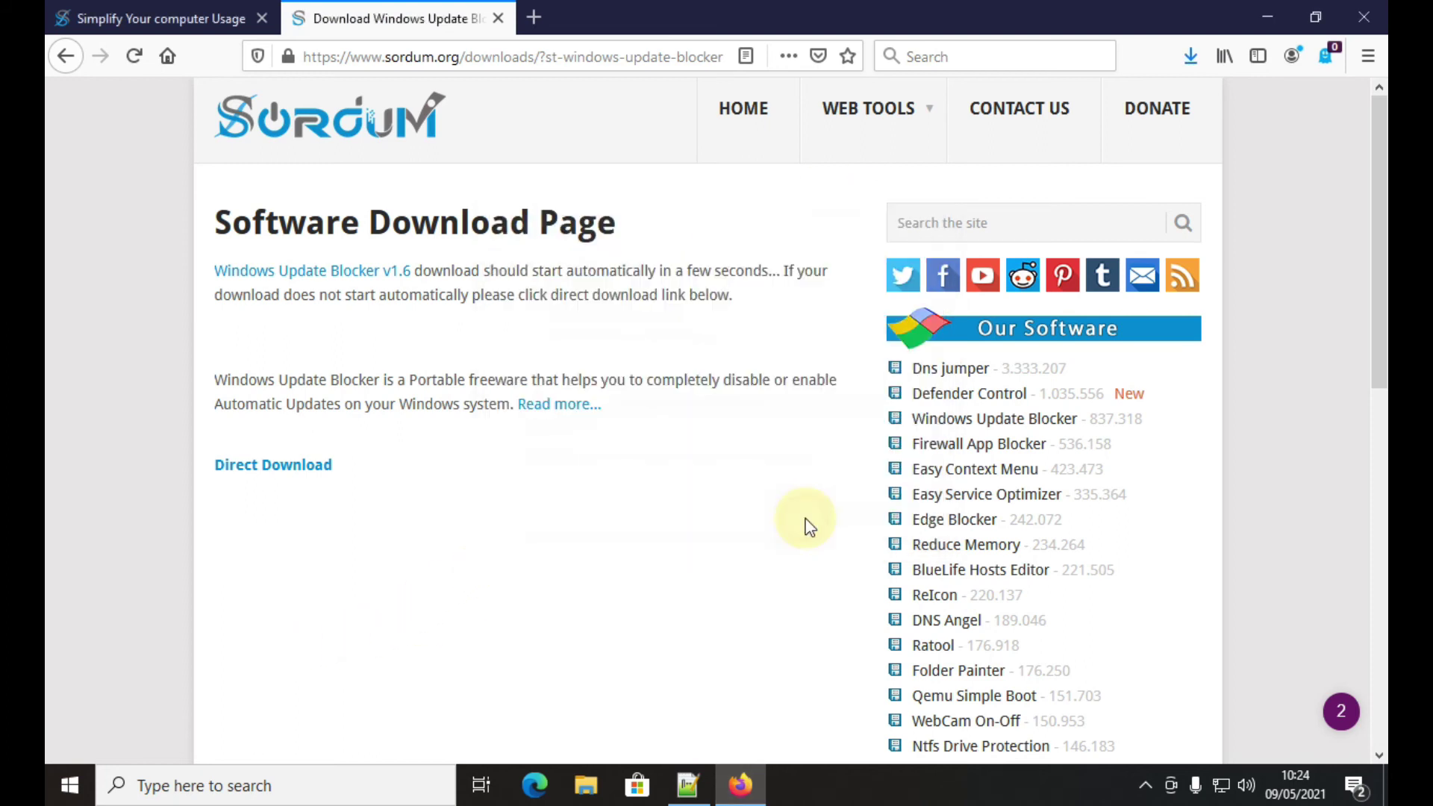
pyautogui.click(1192, 56)
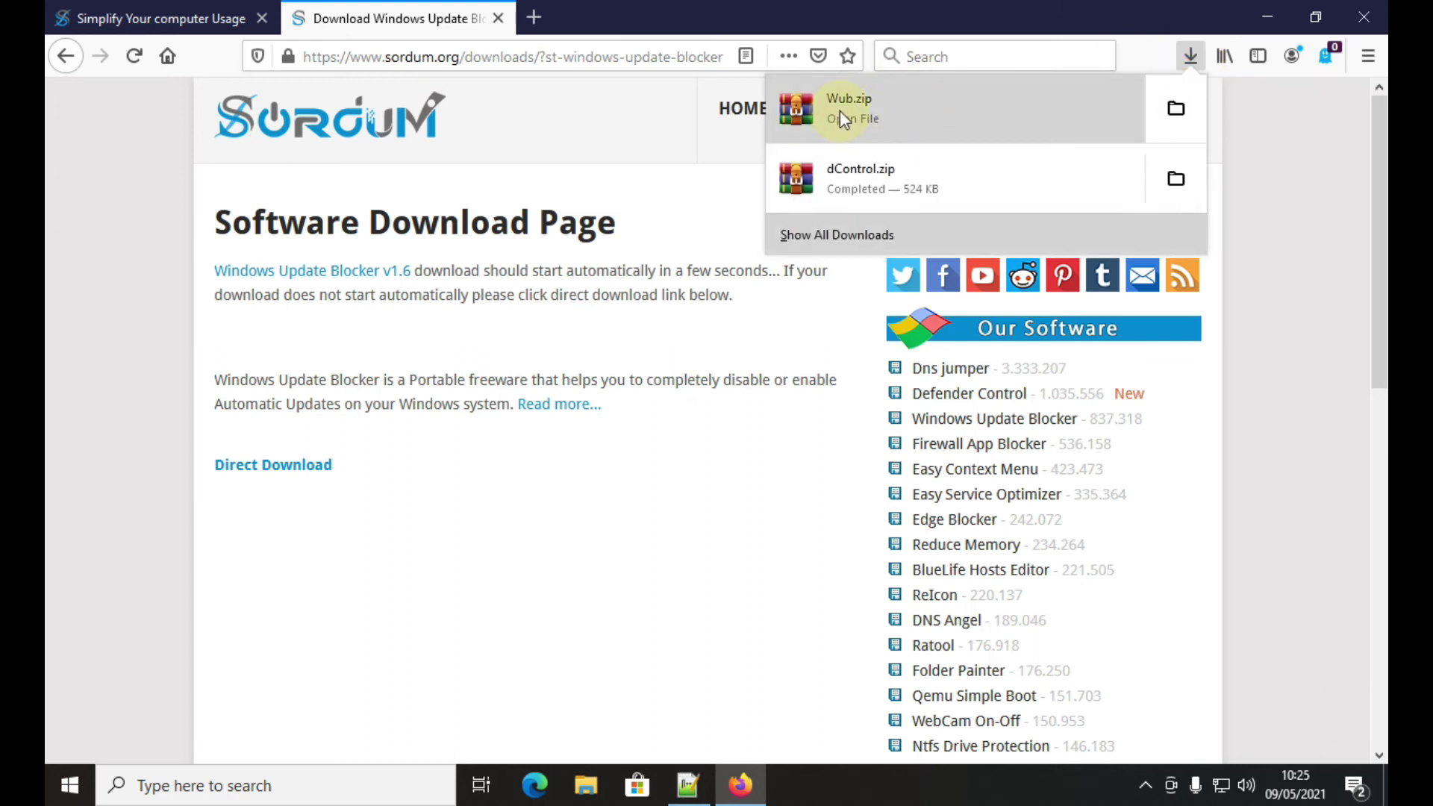
pyautogui.click(1177, 106)
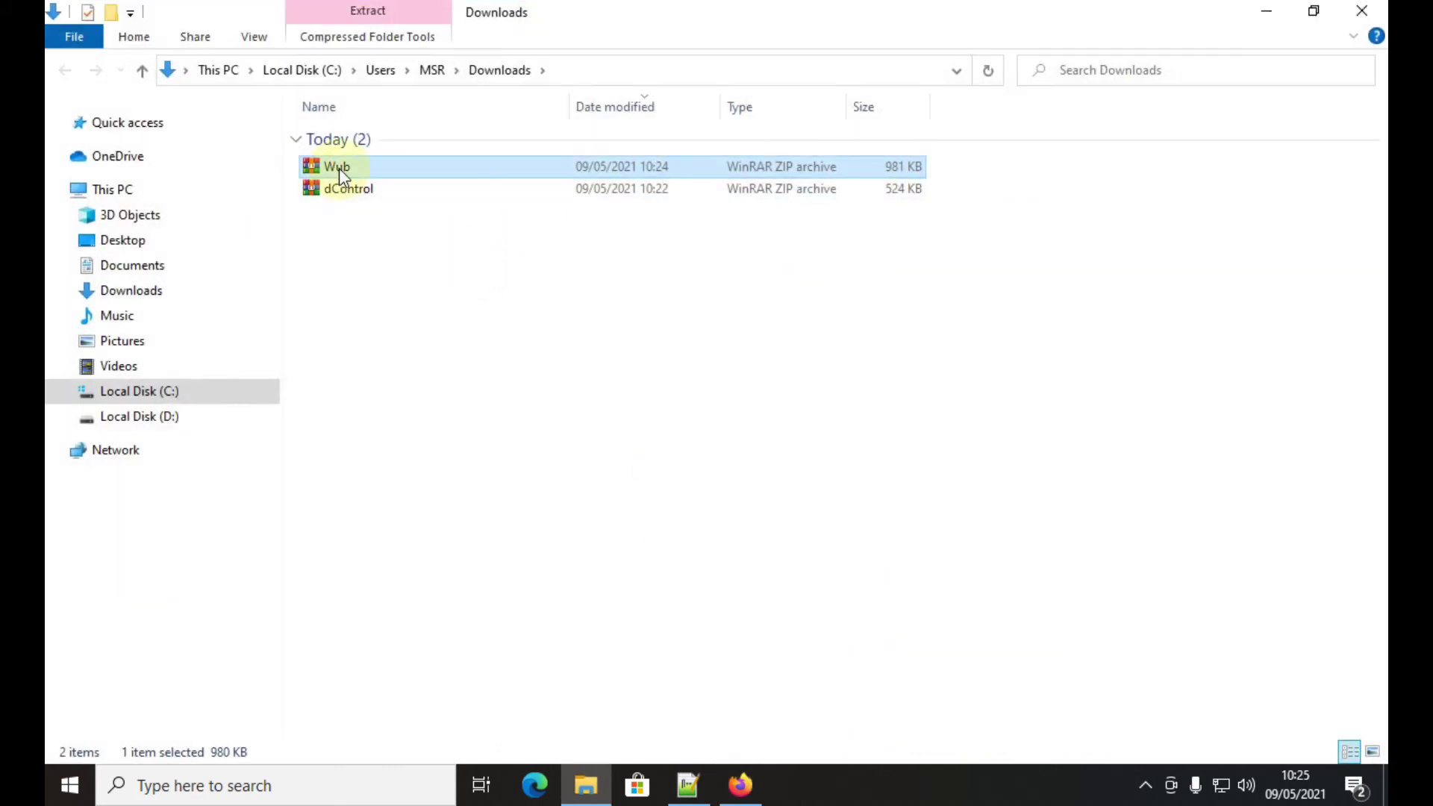
# Step: Open the Wub folder inside the Wub.zip archive and run Wub_x64.exe
pyautogui.doubleClick(339, 168)
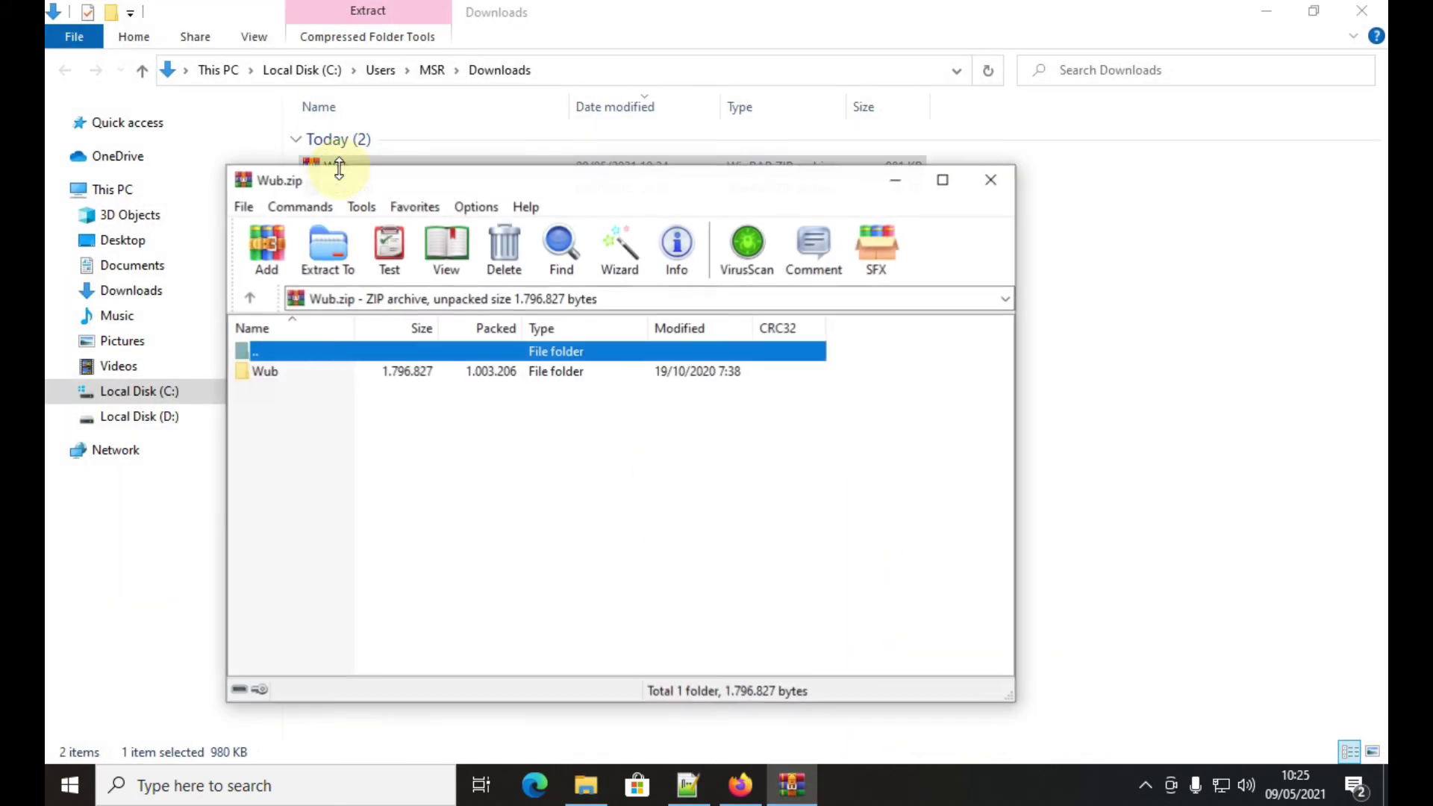
pyautogui.doubleClick(265, 373)
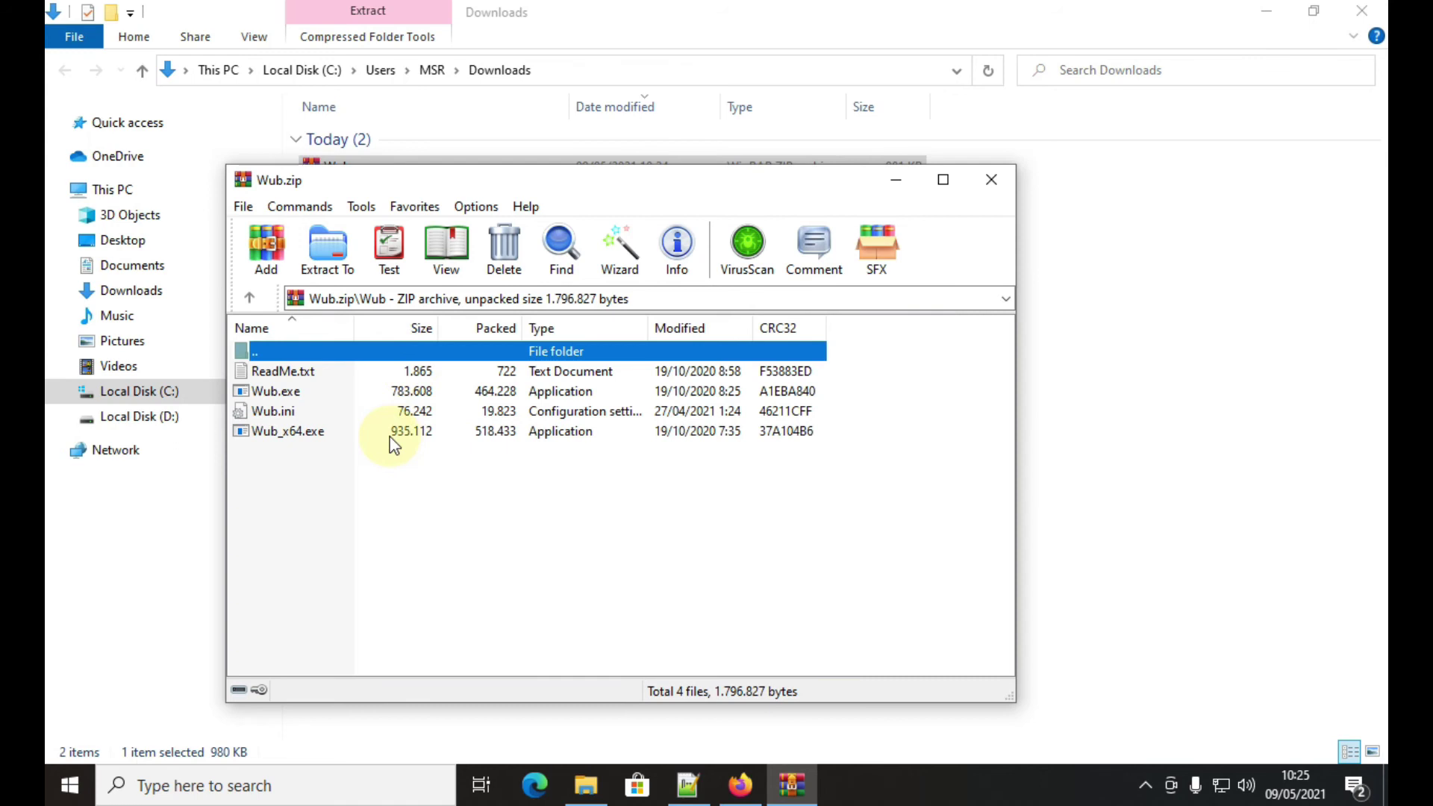
pyautogui.click(305, 433)
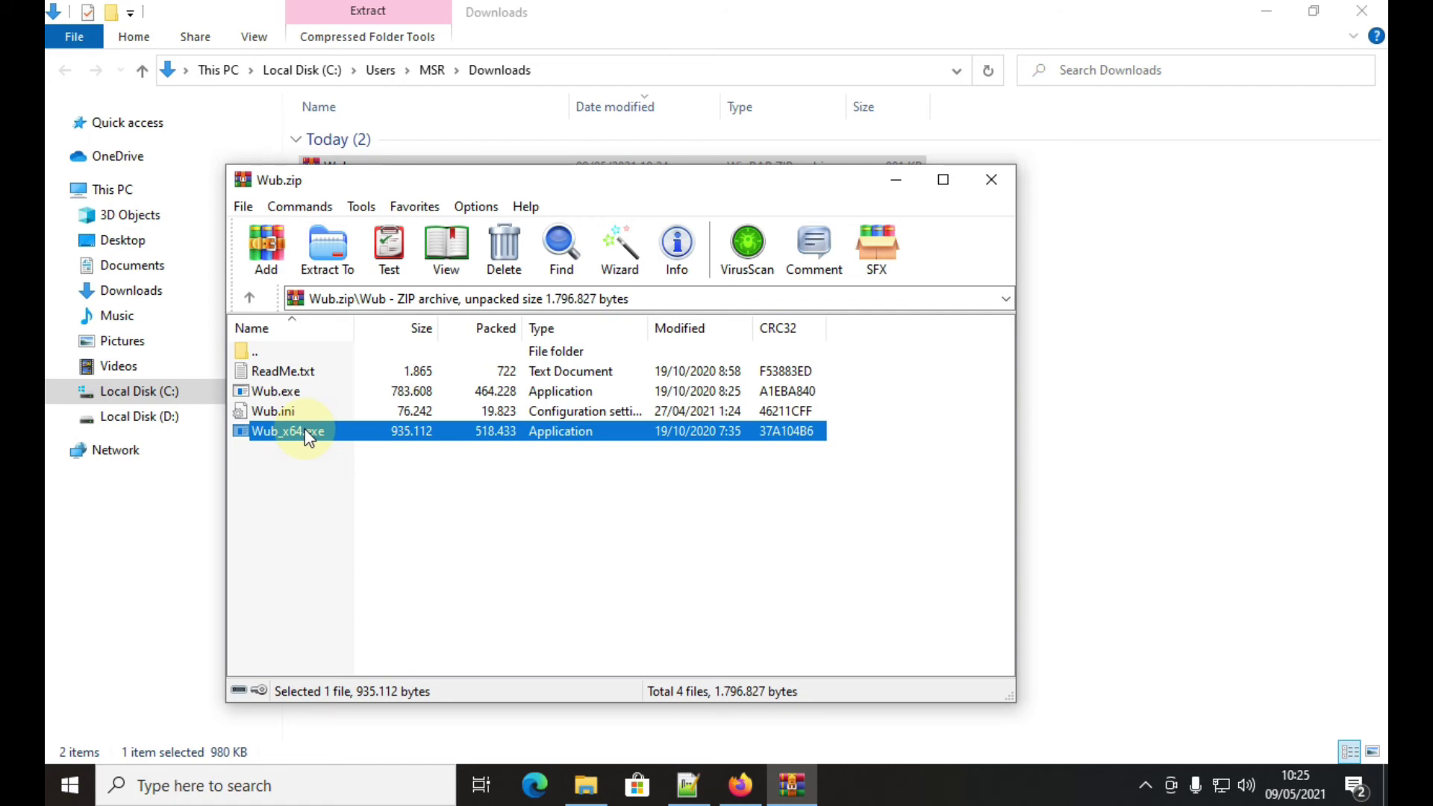
pyautogui.click(287, 394)
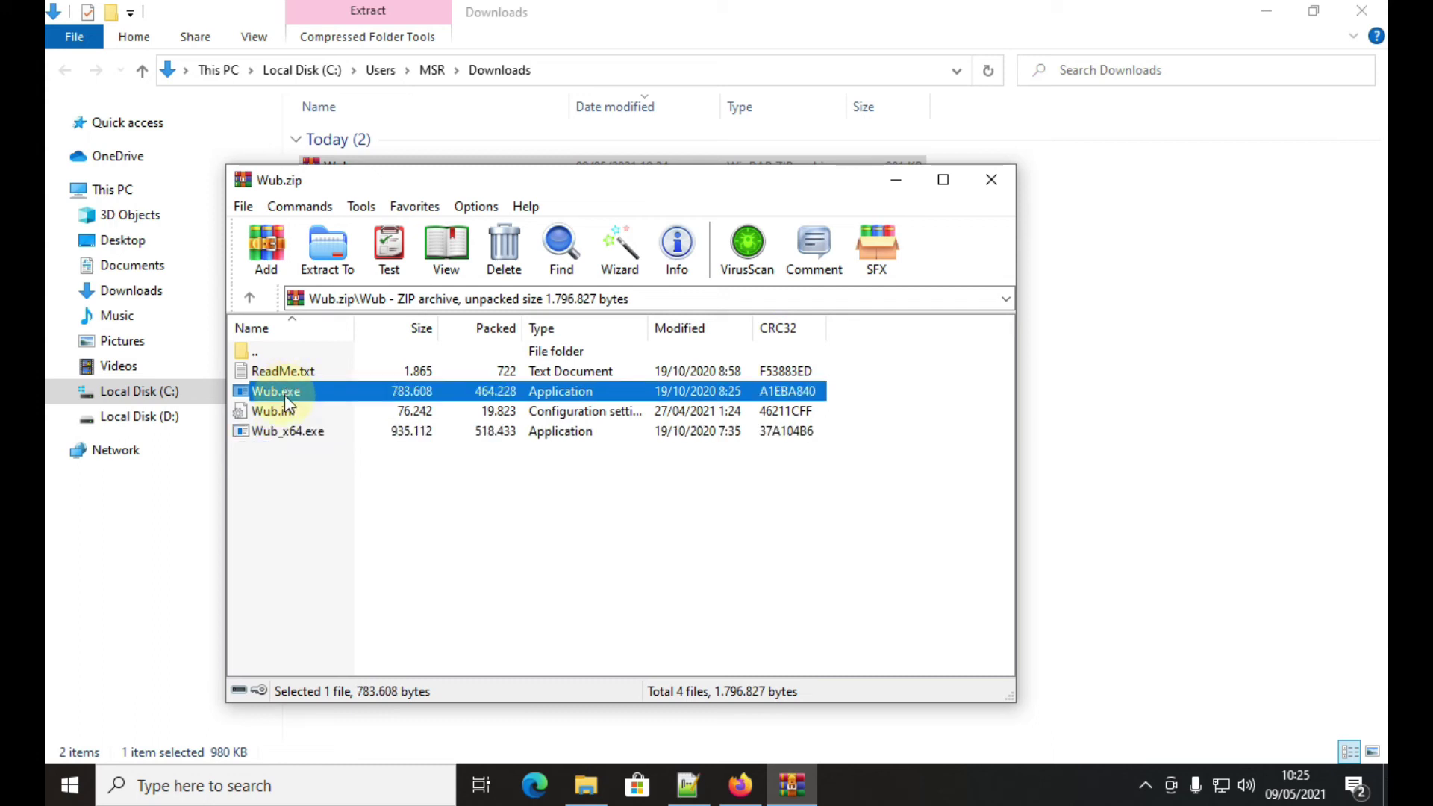
pyautogui.doubleClick(316, 440)
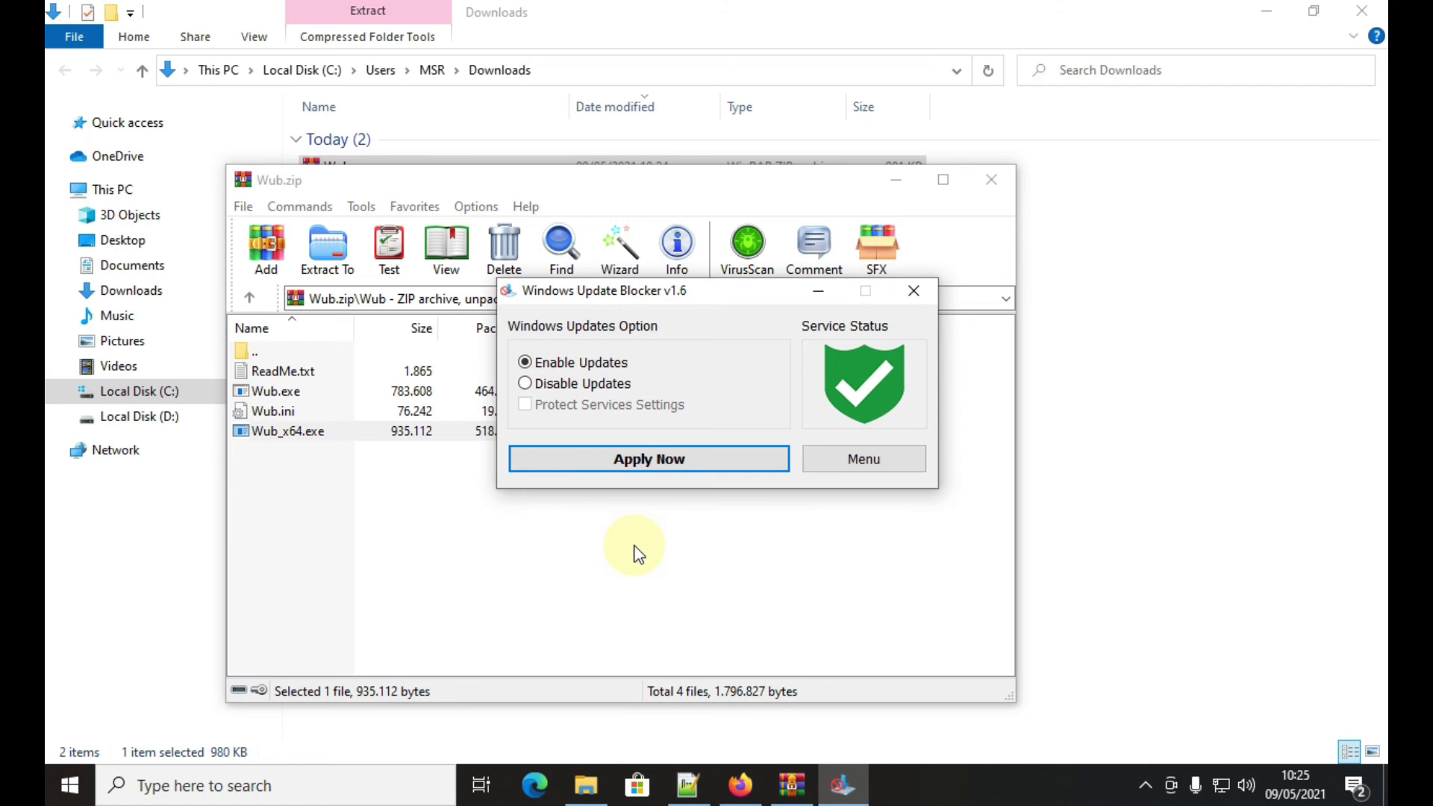
# Step: Apply the Disable Updates option with Protect Services Settings enabled in Windows Update Blocker
pyautogui.click(526, 384)
pyautogui.click(526, 404)
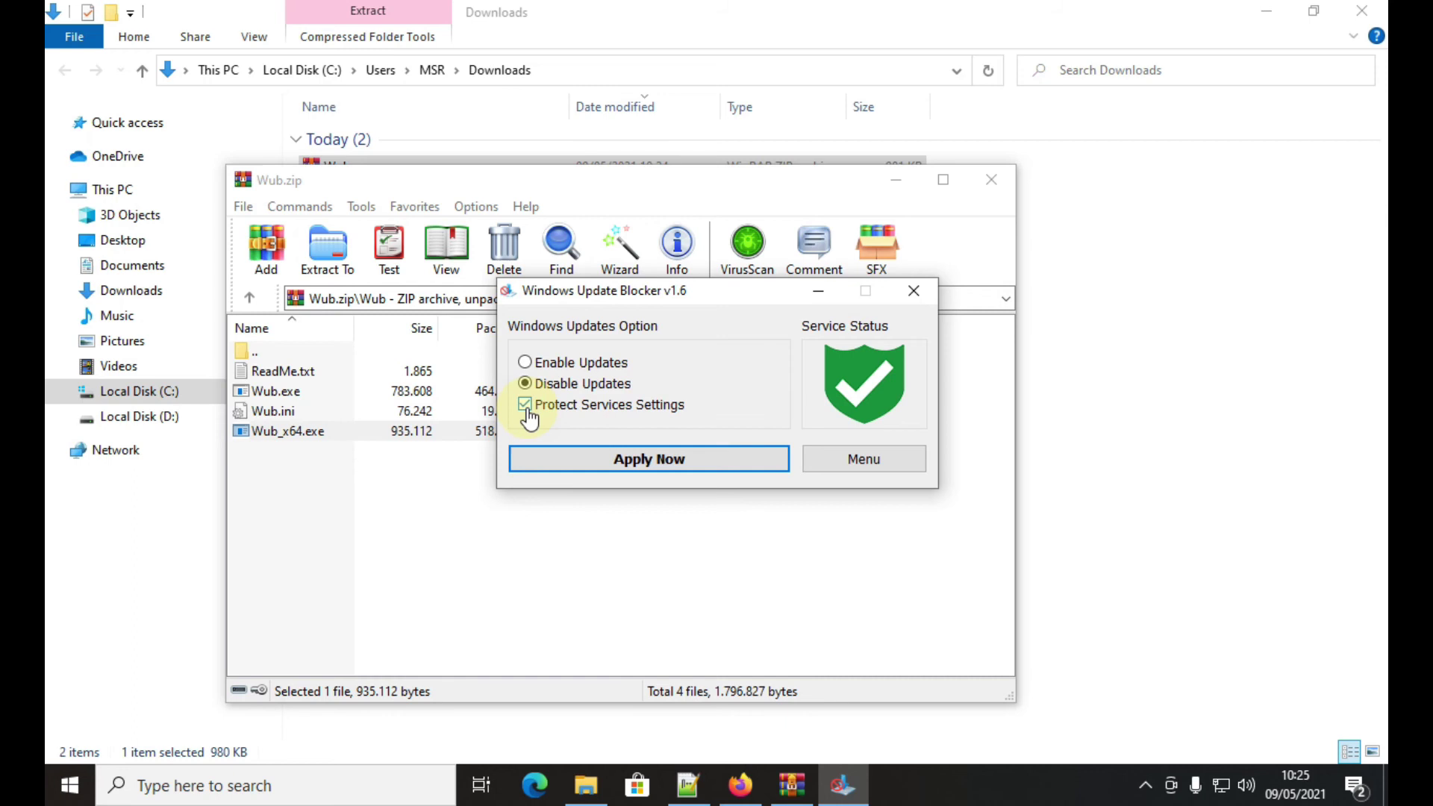
pyautogui.click(688, 467)
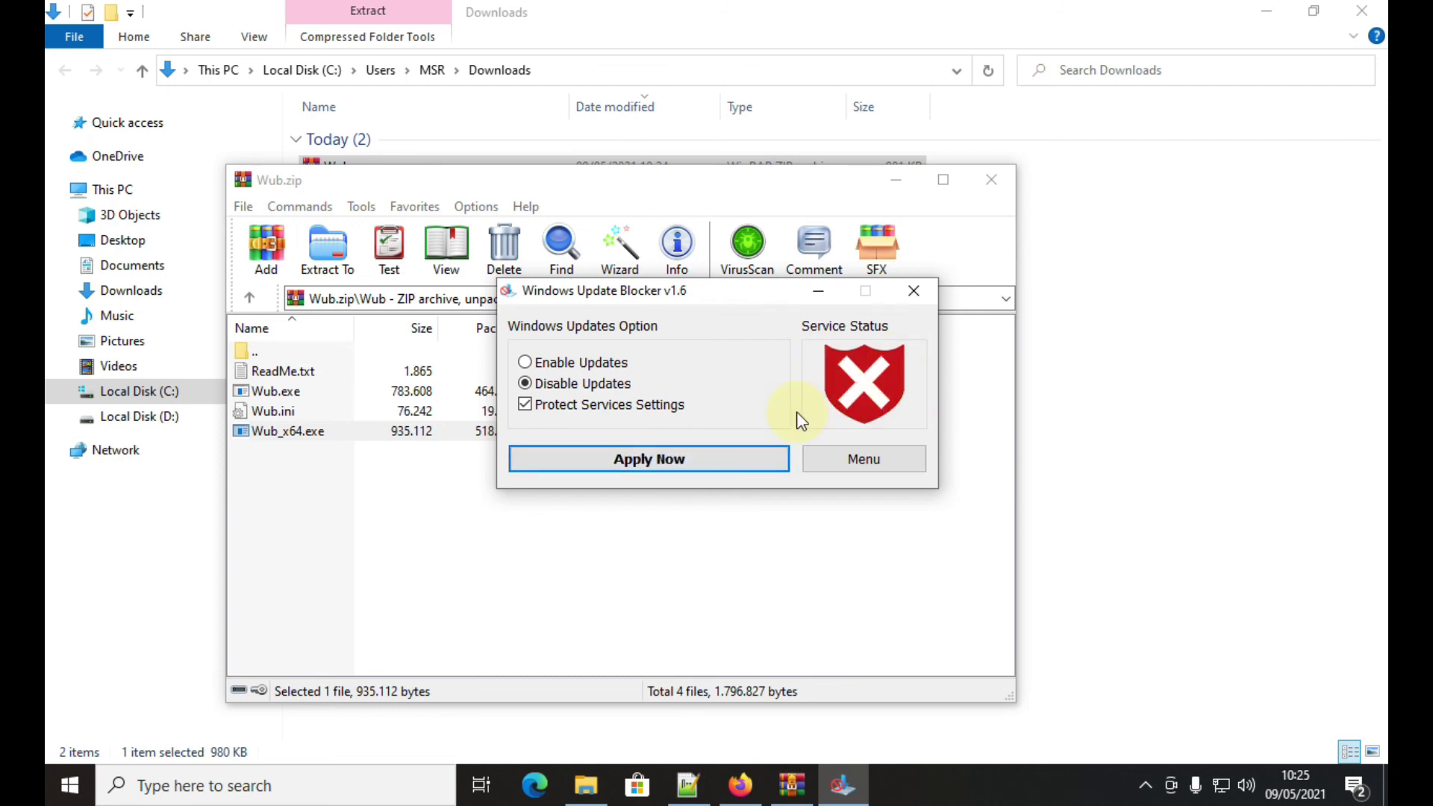
pyautogui.moveTo(866, 402)
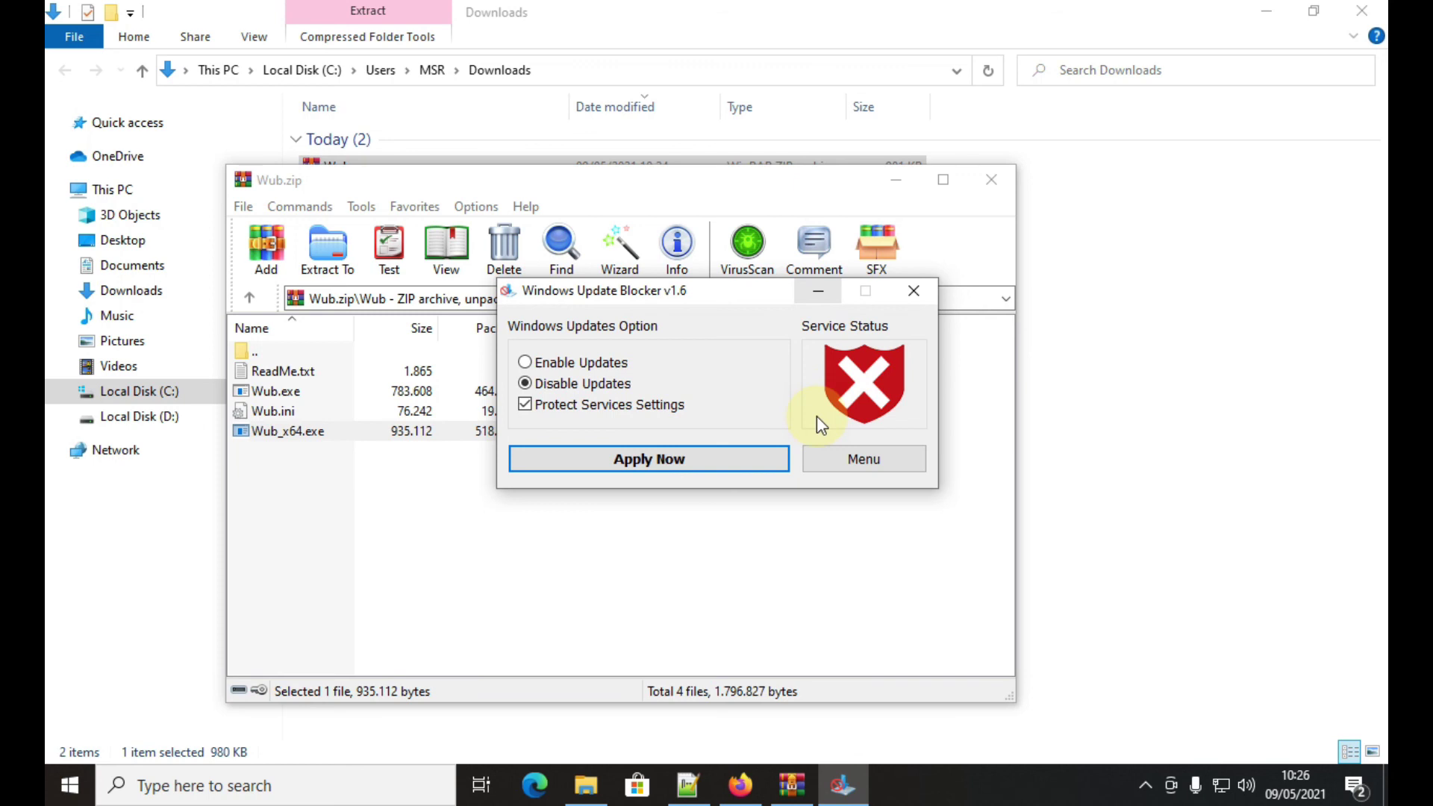
# Step: Close Windows Update Blocker, the Wub.zip archive window and the Downloads folder
pyautogui.click(914, 291)
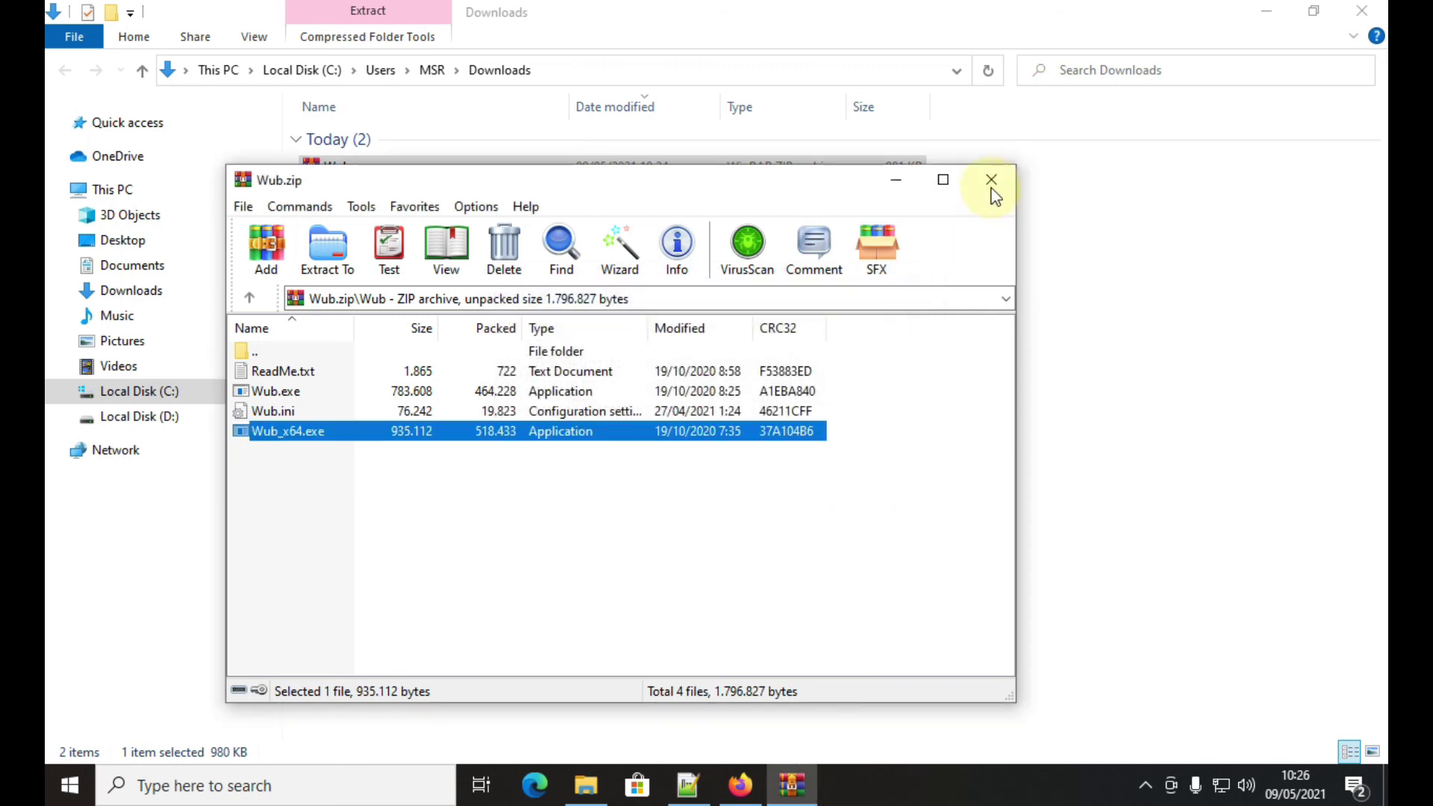
pyautogui.click(992, 191)
pyautogui.click(1360, 12)
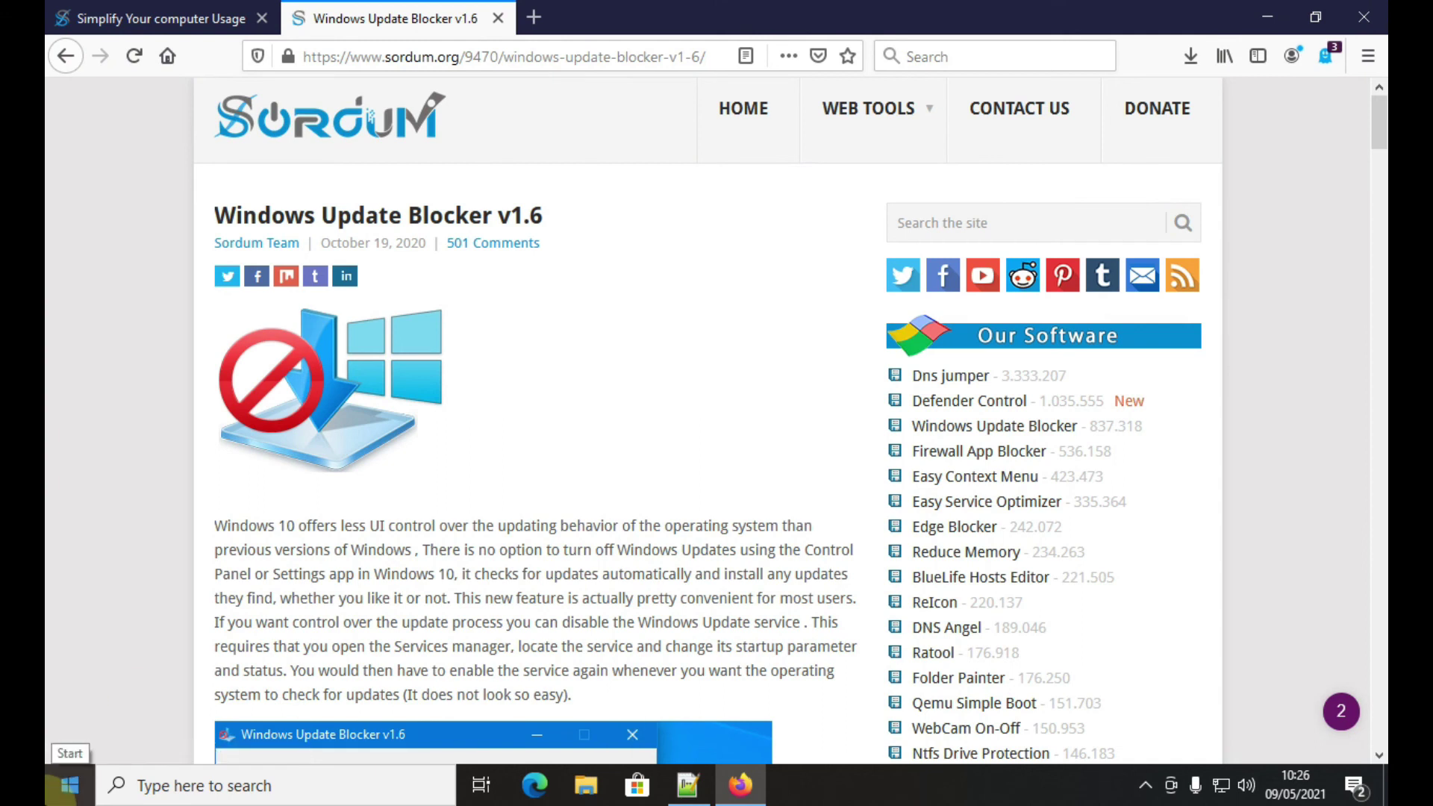
# Step: Check the Windows Update status under Update & Security in Windows Settings, and close Settings
pyautogui.click(46, 801)
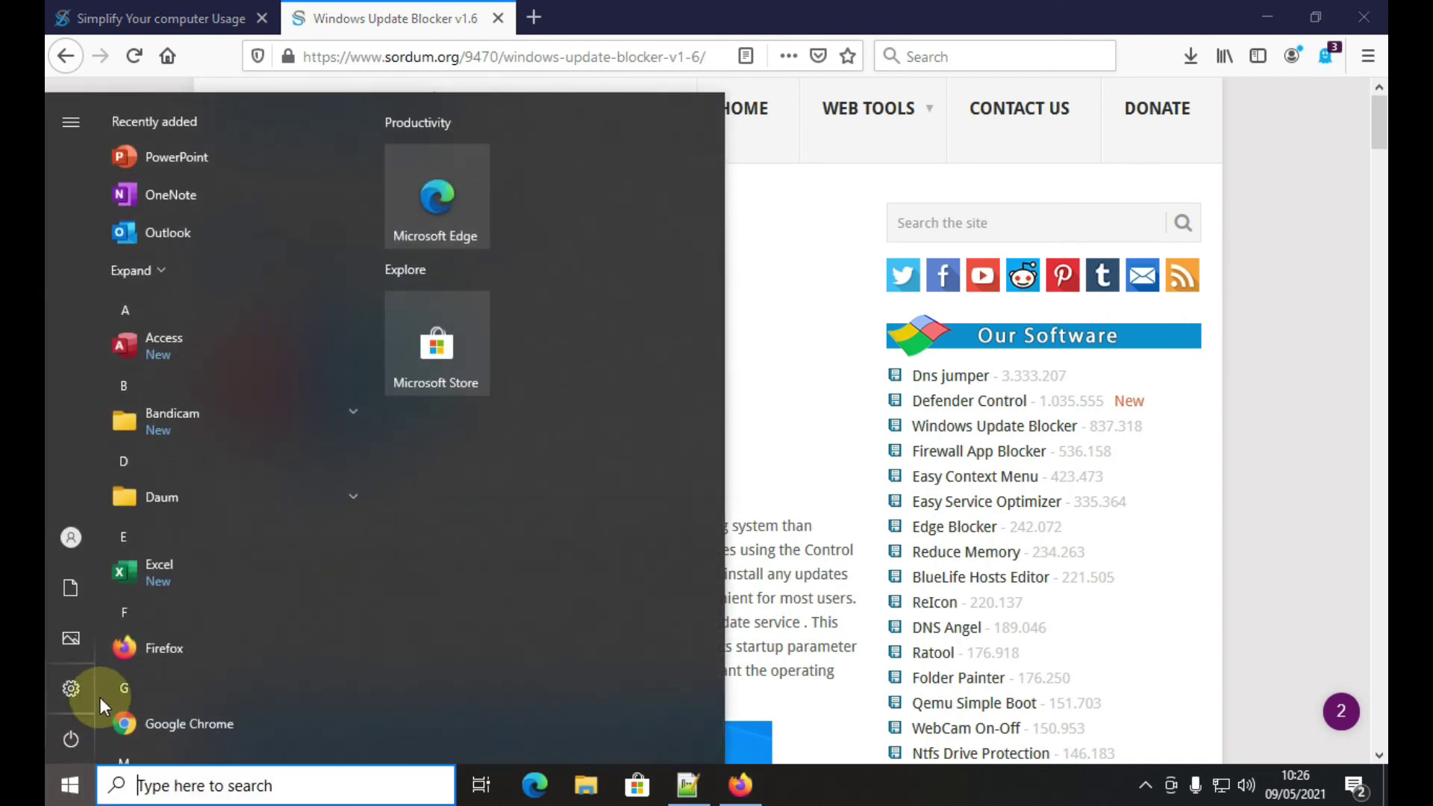
pyautogui.click(46, 692)
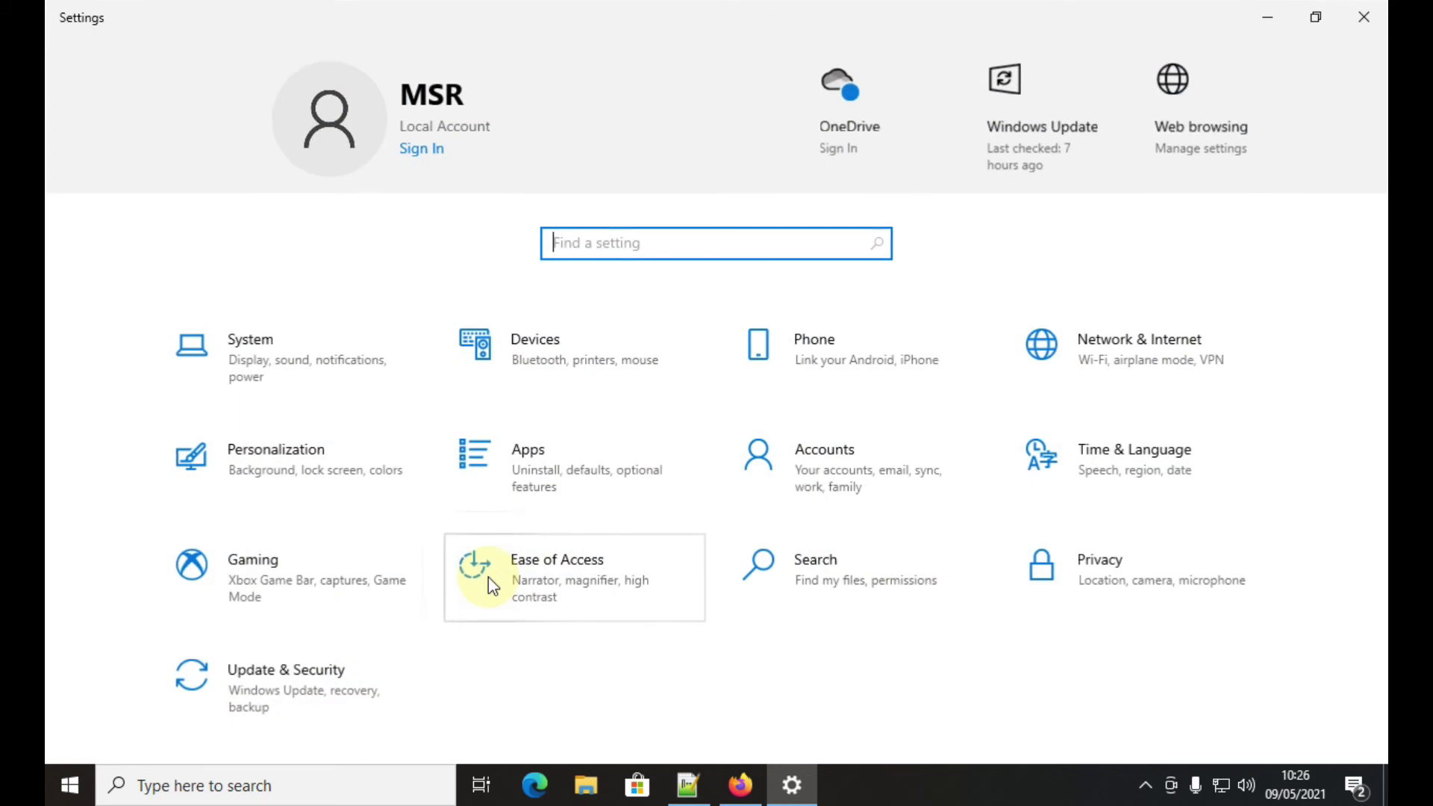
pyautogui.click(327, 681)
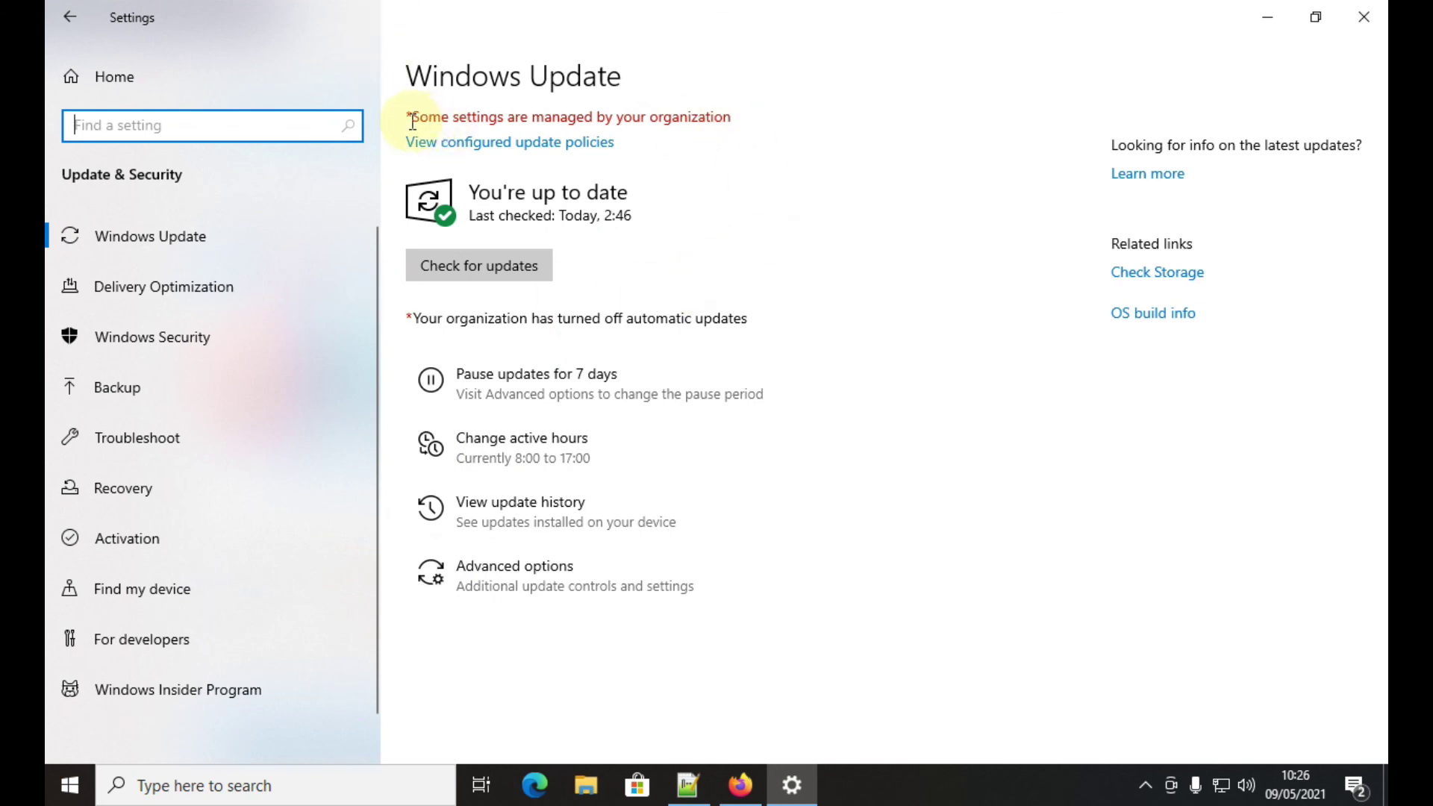
pyautogui.moveTo(409, 121); pyautogui.dragTo(737, 127)
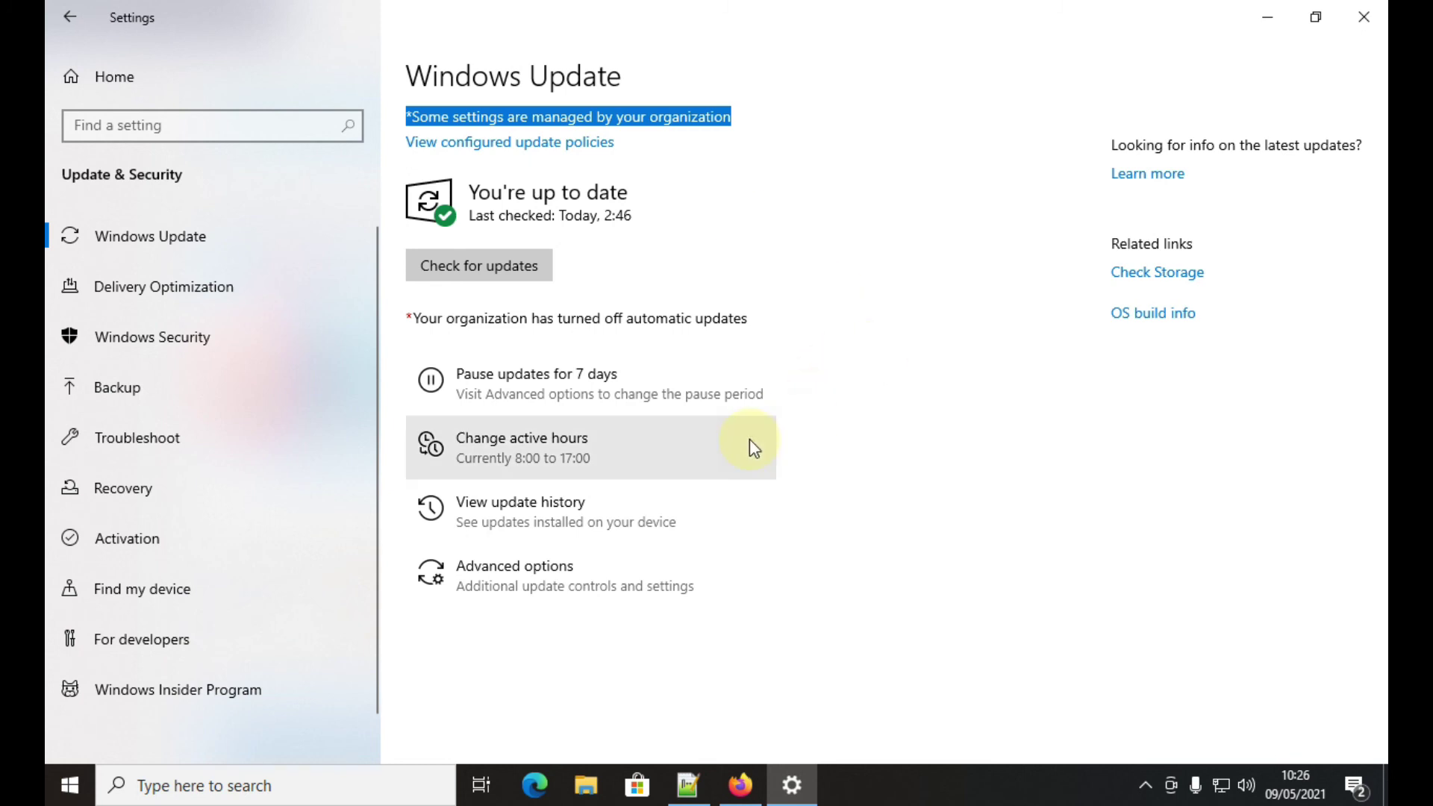
pyautogui.click(1365, 18)
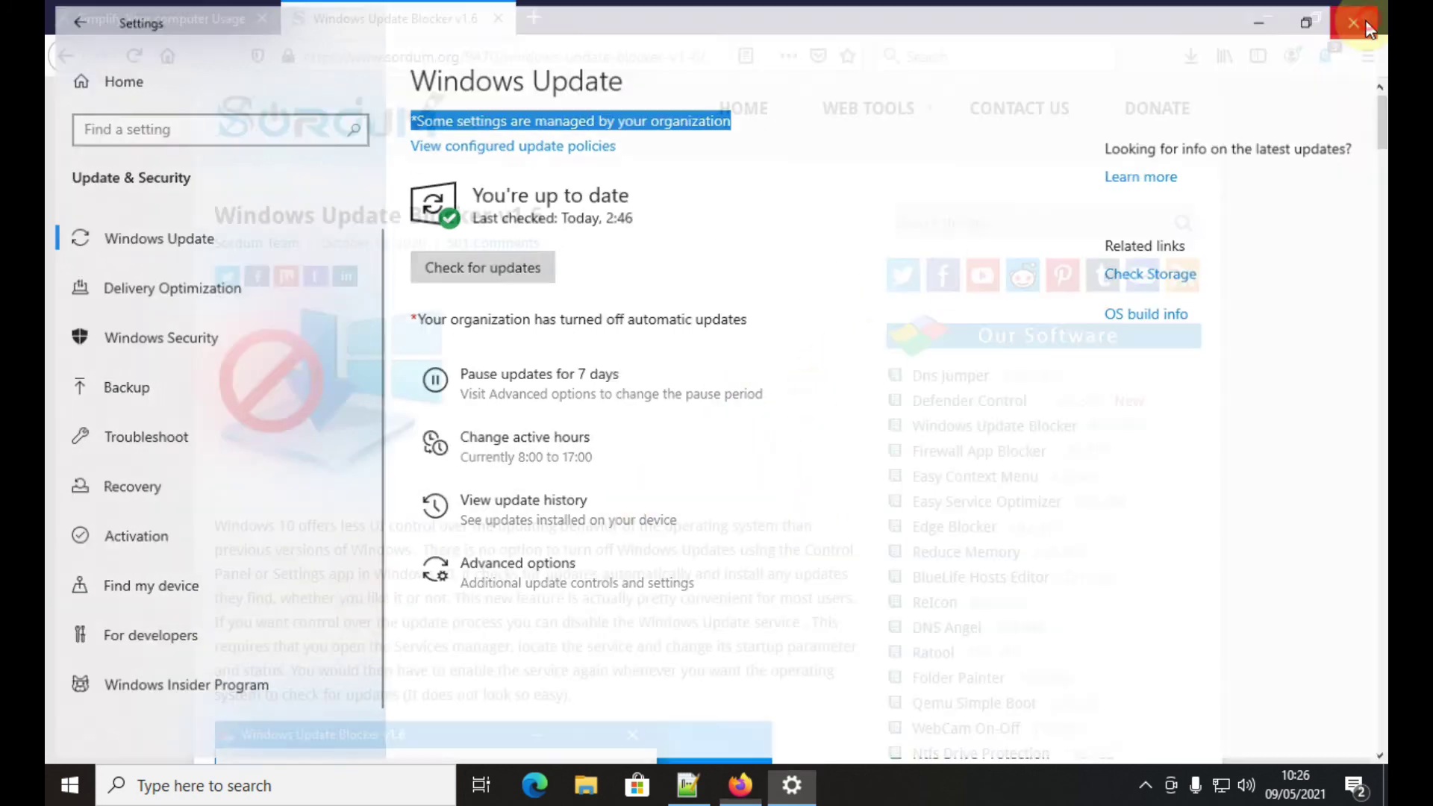
# Step: Minimize the browser window and refresh the desktop
pyautogui.click(1258, 16)
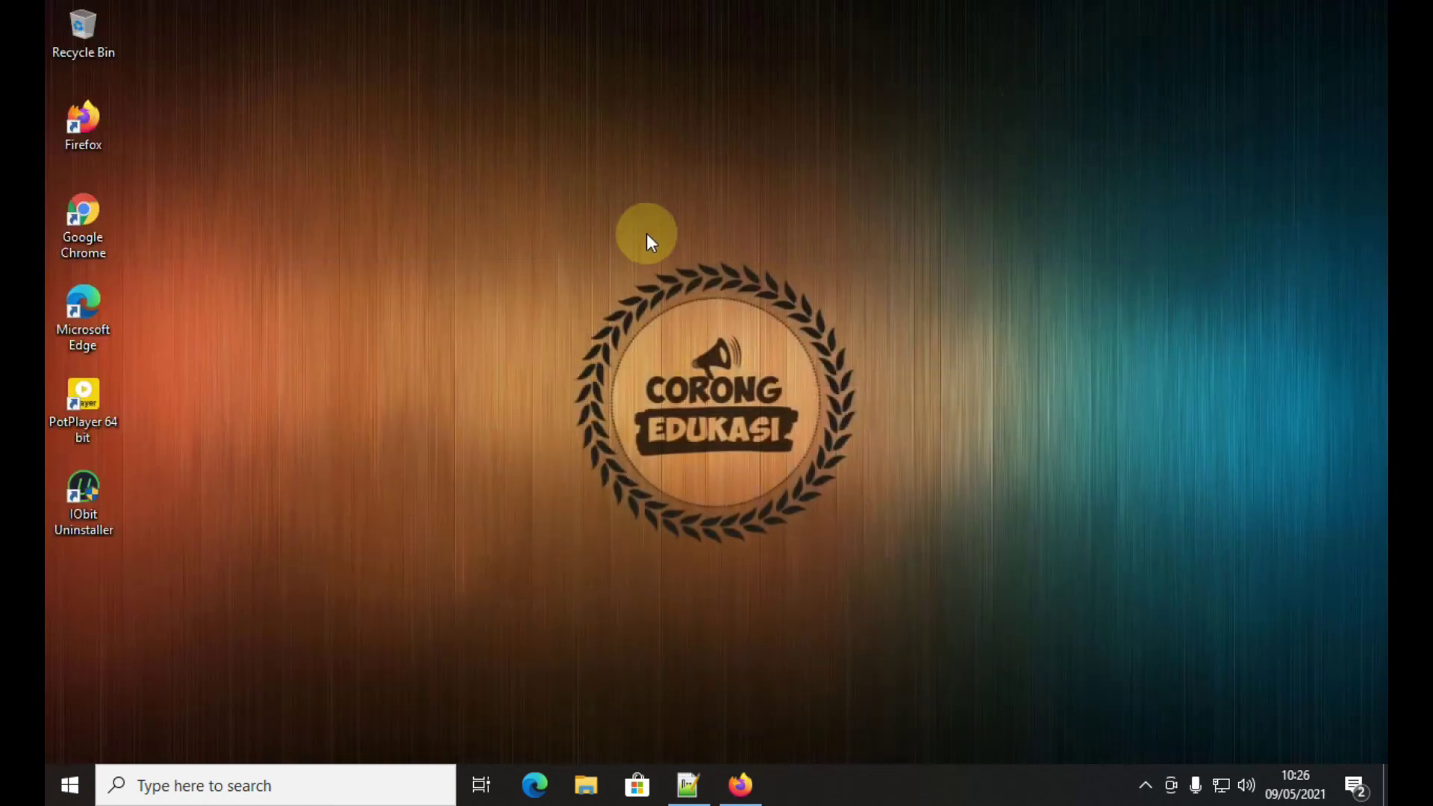
pyautogui.rightClick(321, 230)
pyautogui.click(367, 294)
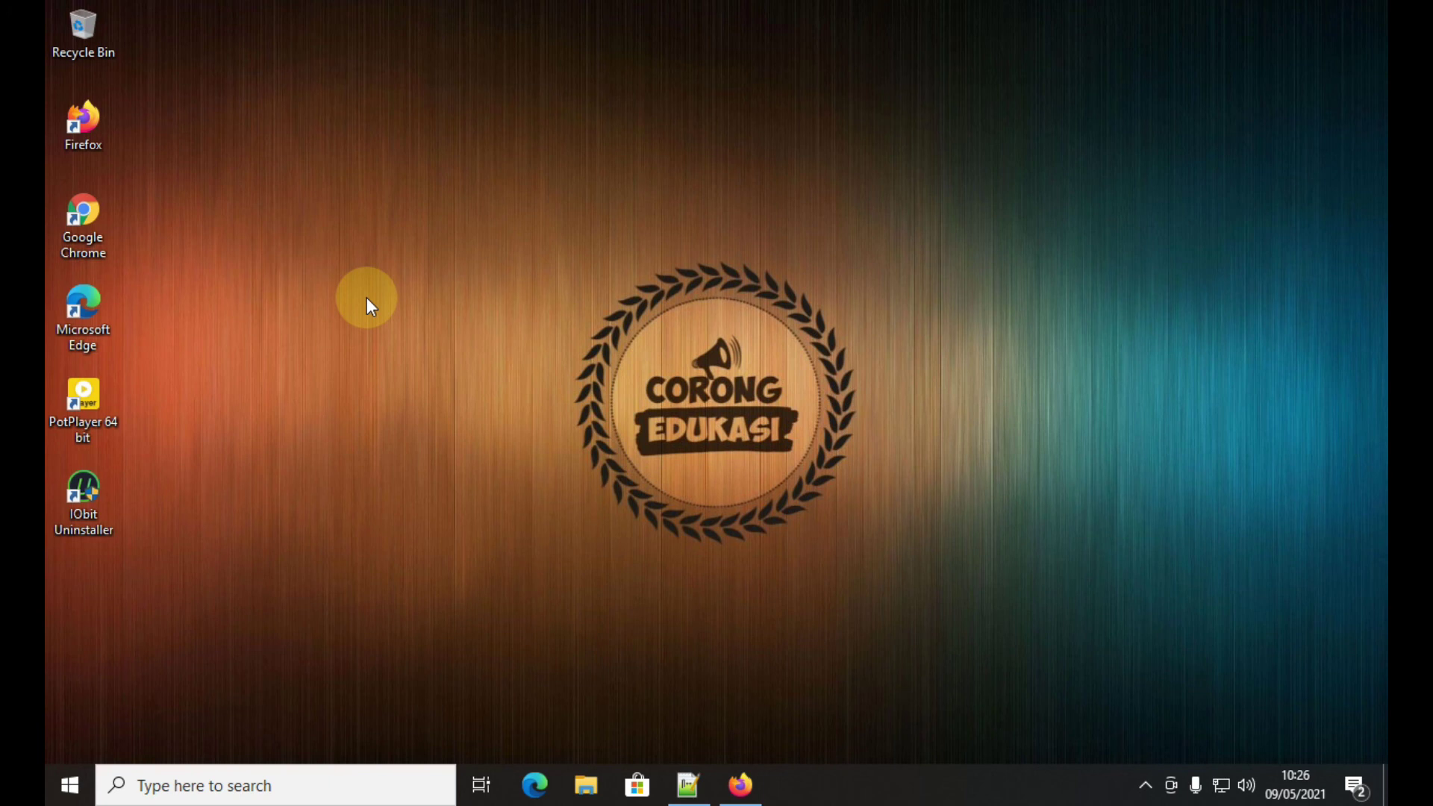
pyautogui.rightClick(365, 297)
pyautogui.click(434, 364)
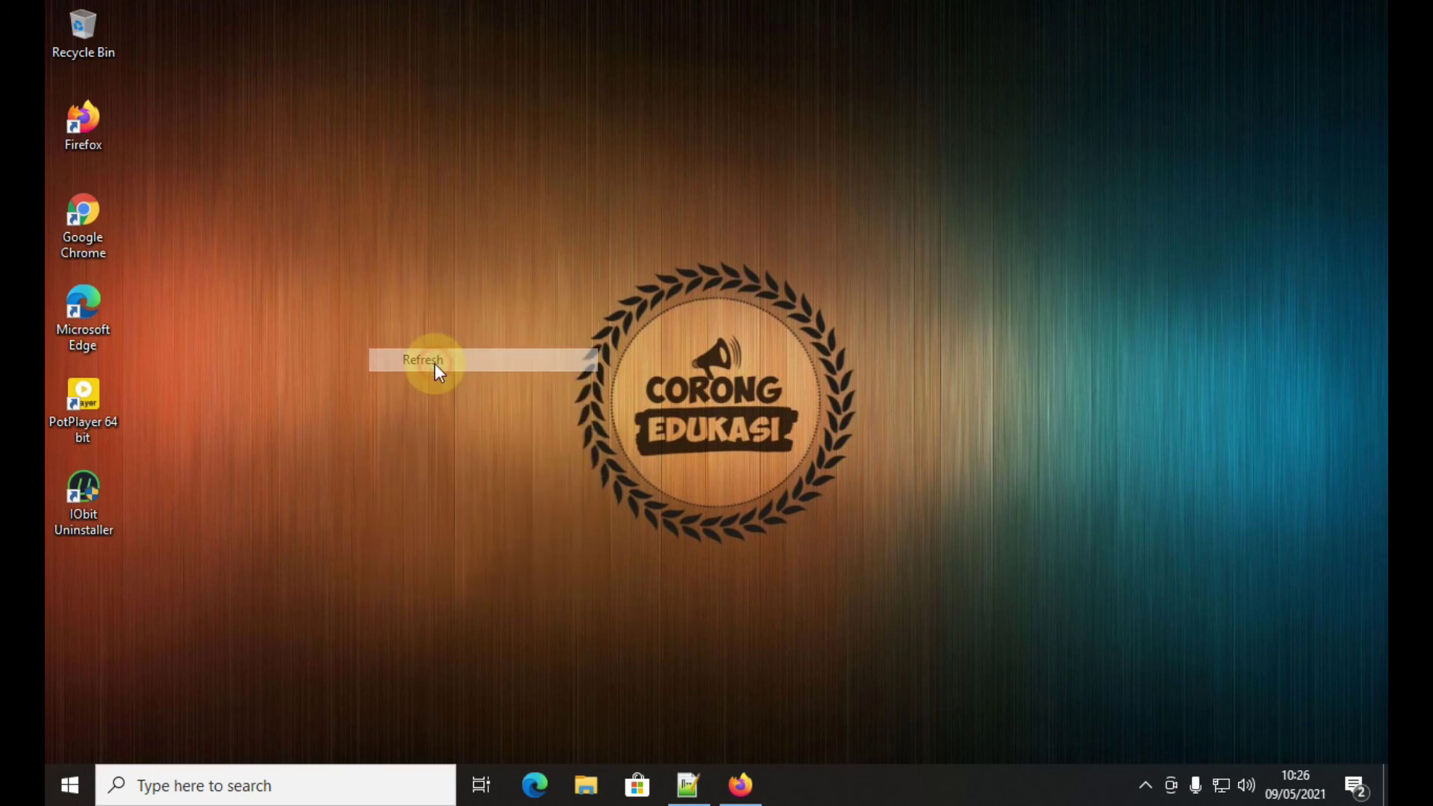